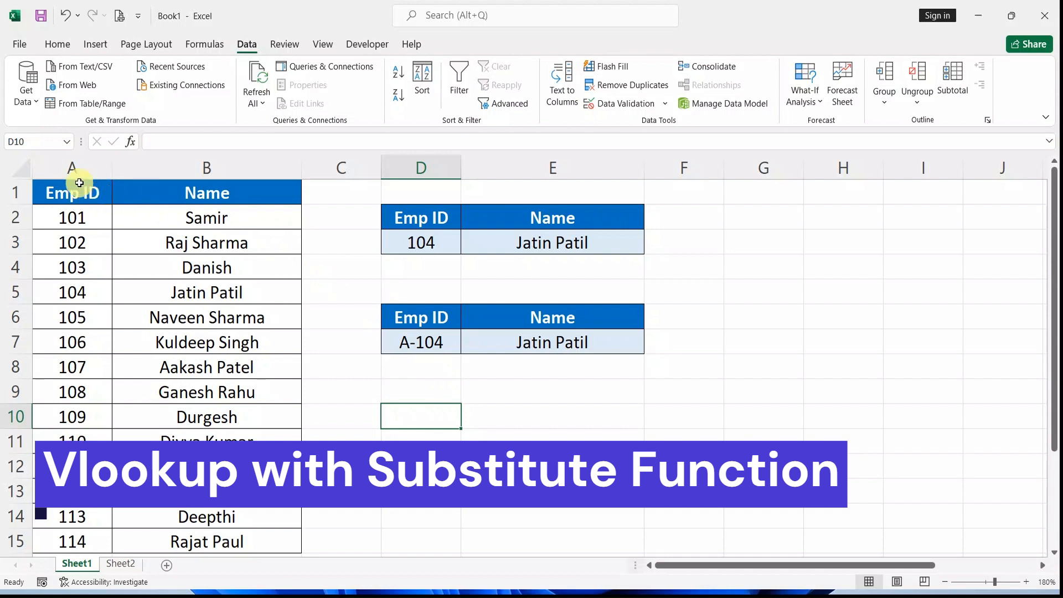
Examine the employee table in columns A and B, the two lookup tables, and the Emp ID list in D3.
left_click_drag(75, 168, 155, 169)
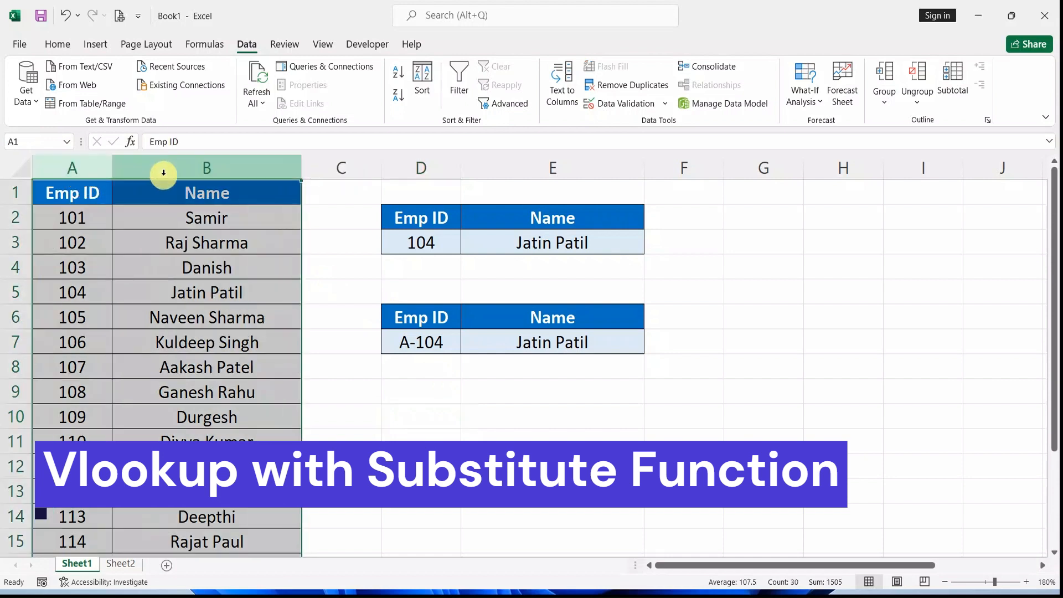
left_click(425, 221)
left_click_drag(425, 222, 467, 232)
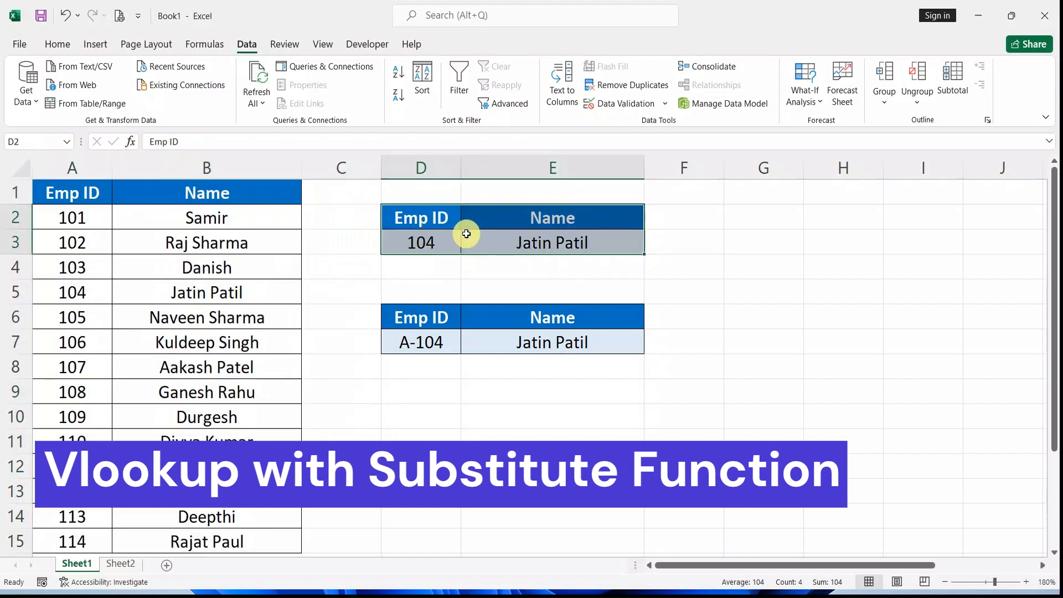
left_click_drag(423, 314, 517, 337)
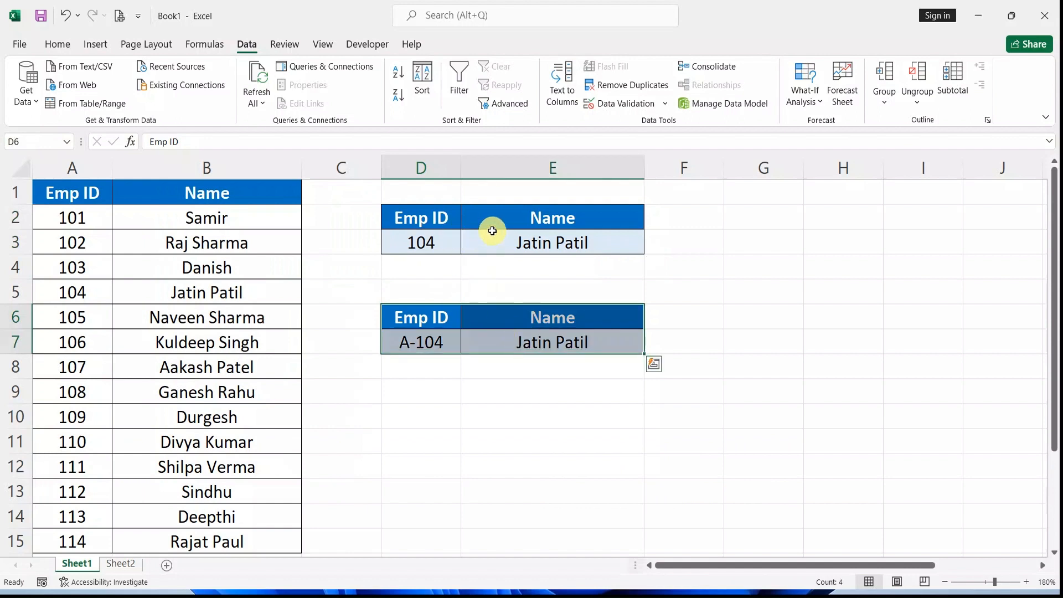
left_click(431, 248)
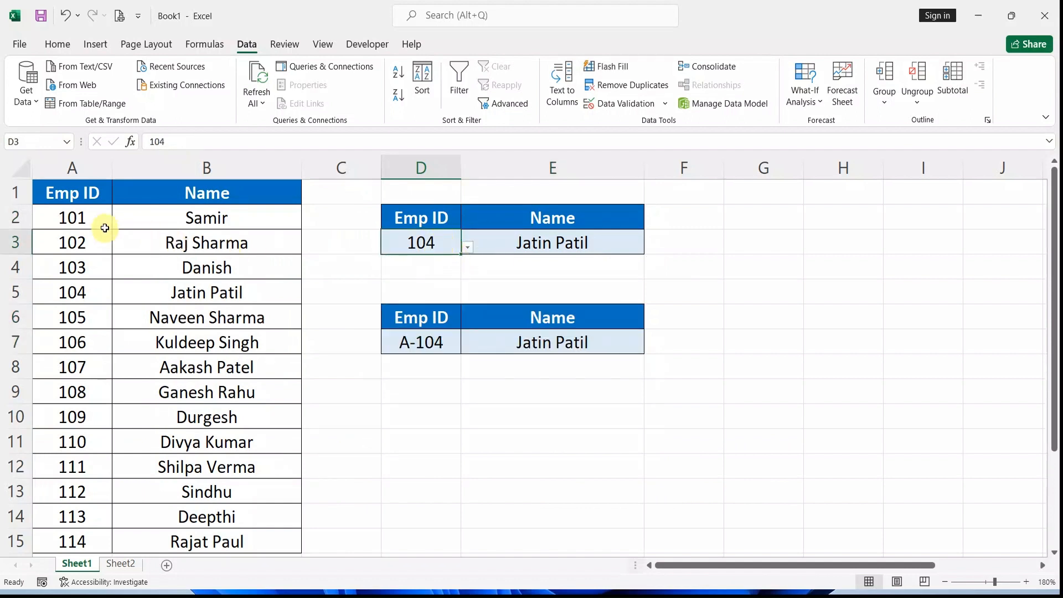
left_click_drag(83, 213, 126, 370)
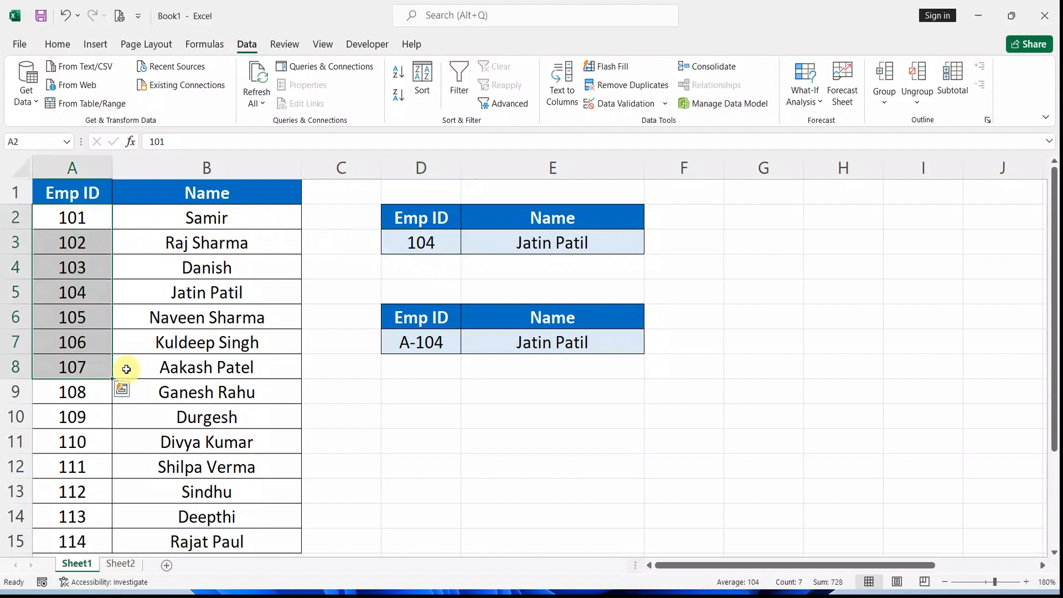
left_click(422, 243)
left_click(468, 245)
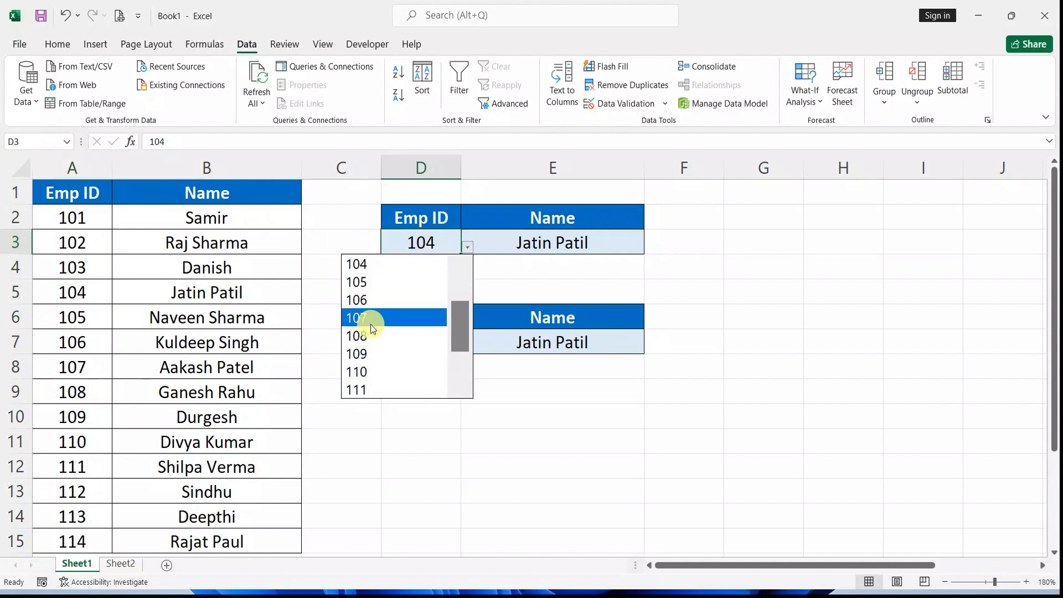
left_click(520, 238)
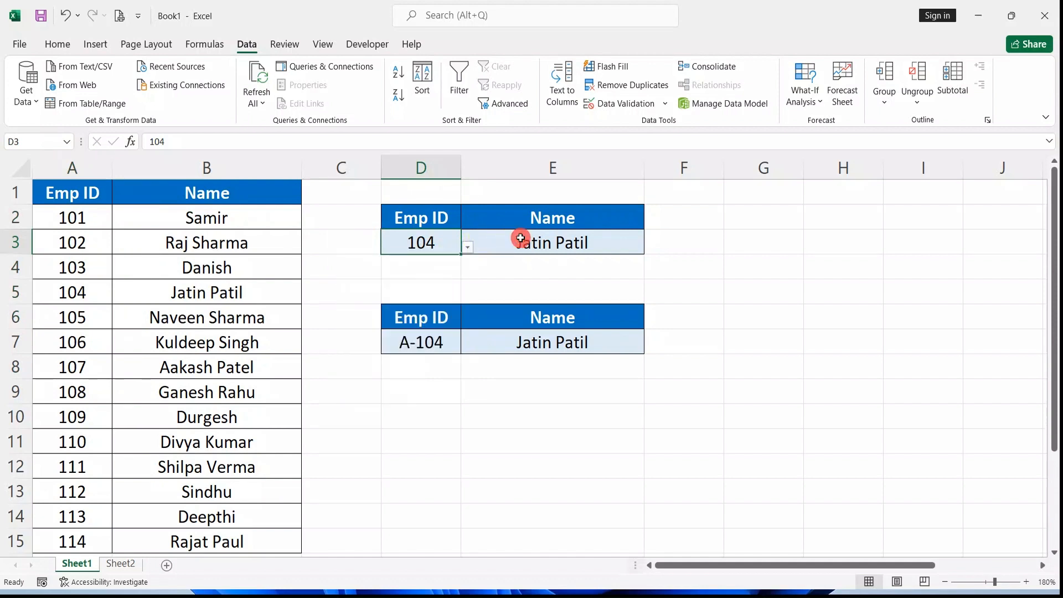
Compare the Emp ID choices offered in D7 with the IDs in column A.
left_click(415, 346)
left_click_drag(71, 216, 89, 394)
left_click(412, 338)
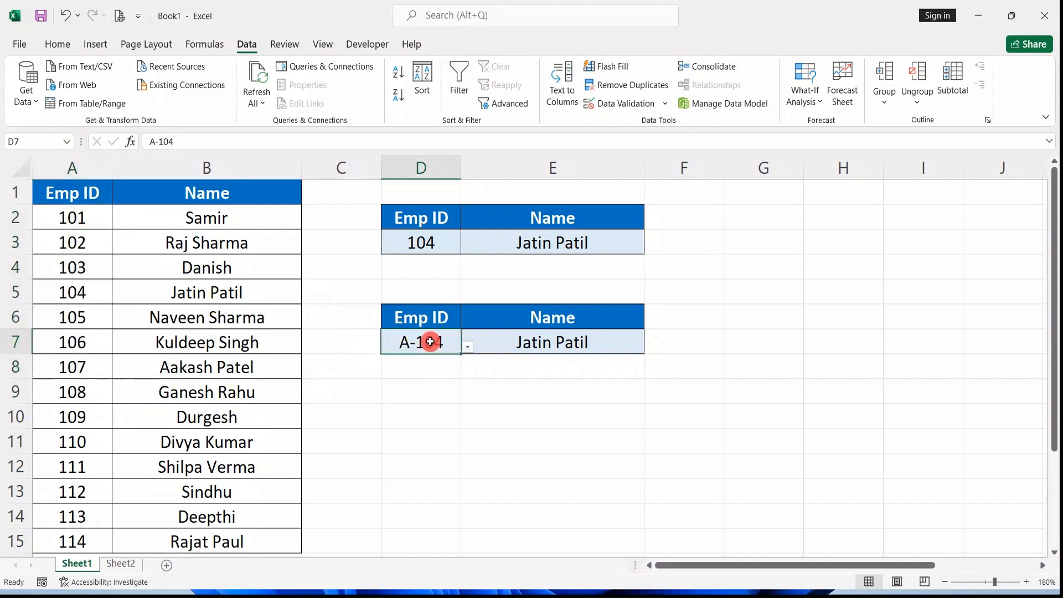
left_click(468, 347)
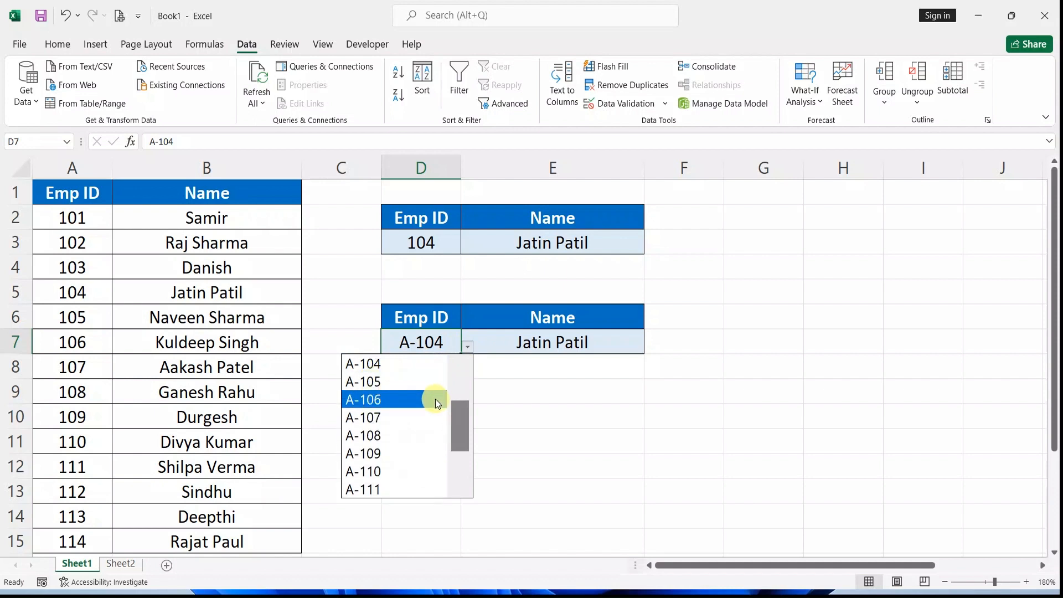
left_click_drag(458, 427, 460, 370)
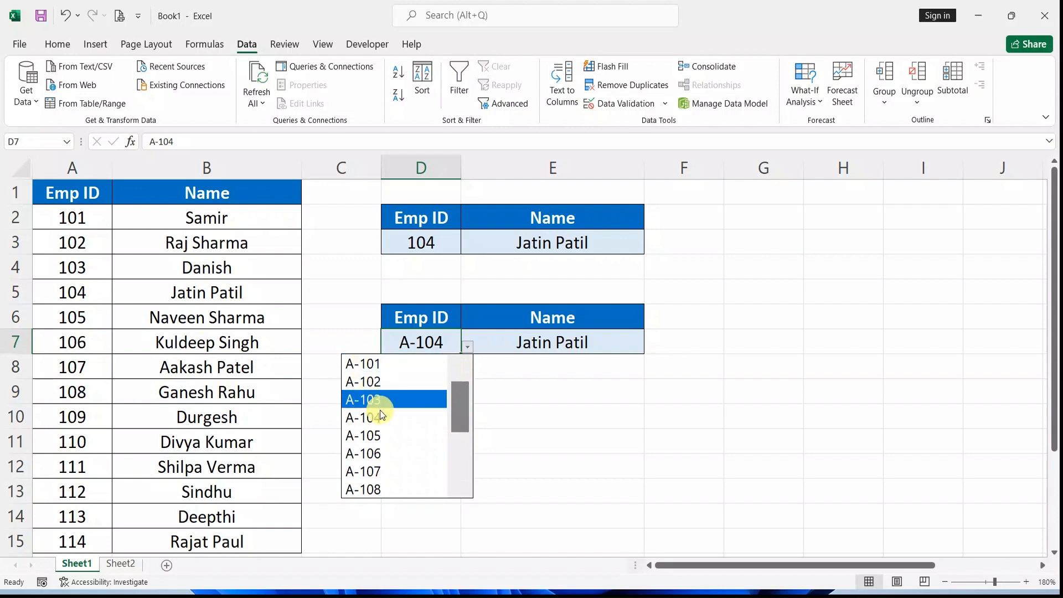
left_click(532, 412)
Choose 107 as the Emp ID in D3 and check it against row 8 of the employee table.
left_click(436, 245)
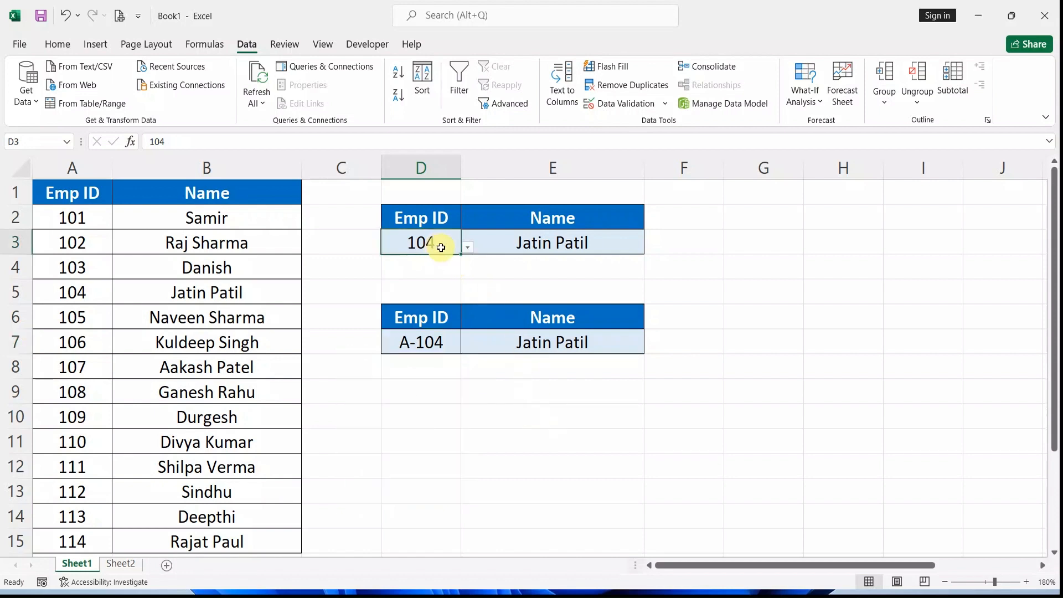
left_click(464, 247)
left_click(404, 317)
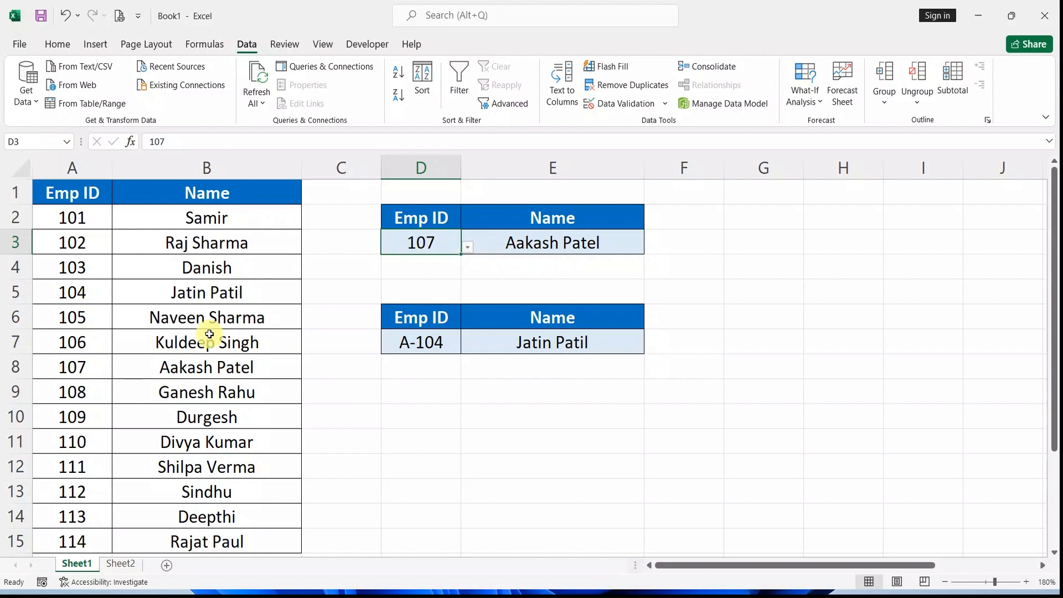
left_click_drag(110, 368, 147, 368)
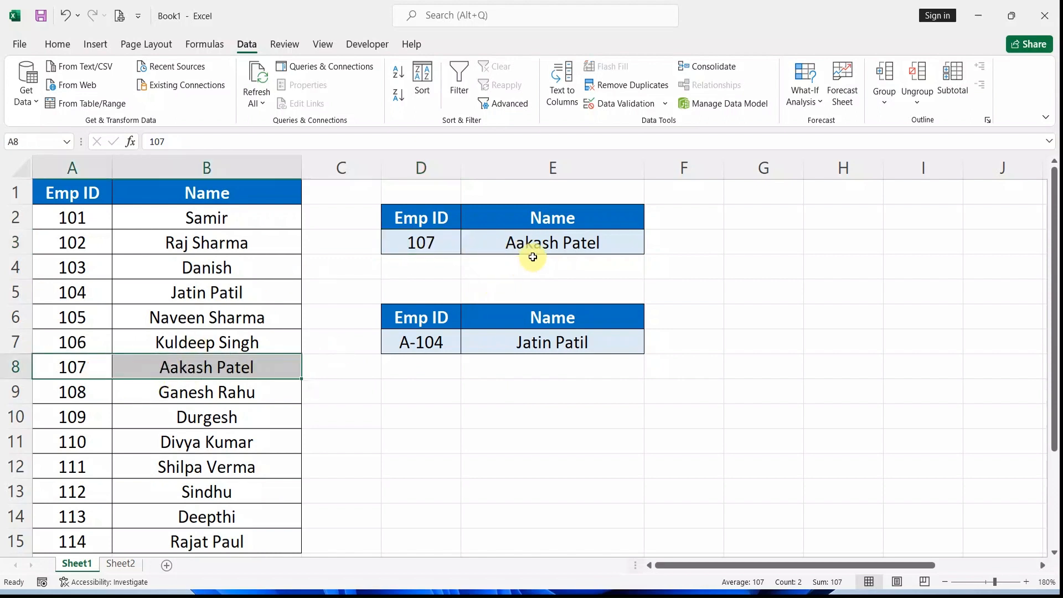
Choose A-107 as the Emp ID in D7 and inspect the name cells E7 and E3.
left_click(439, 341)
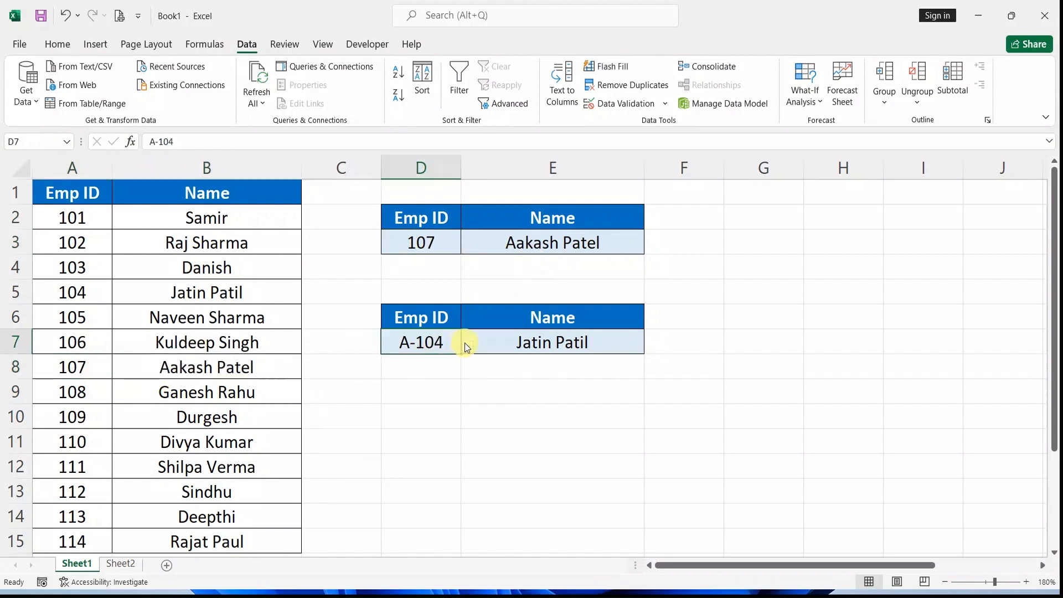
left_click(466, 345)
left_click(384, 418)
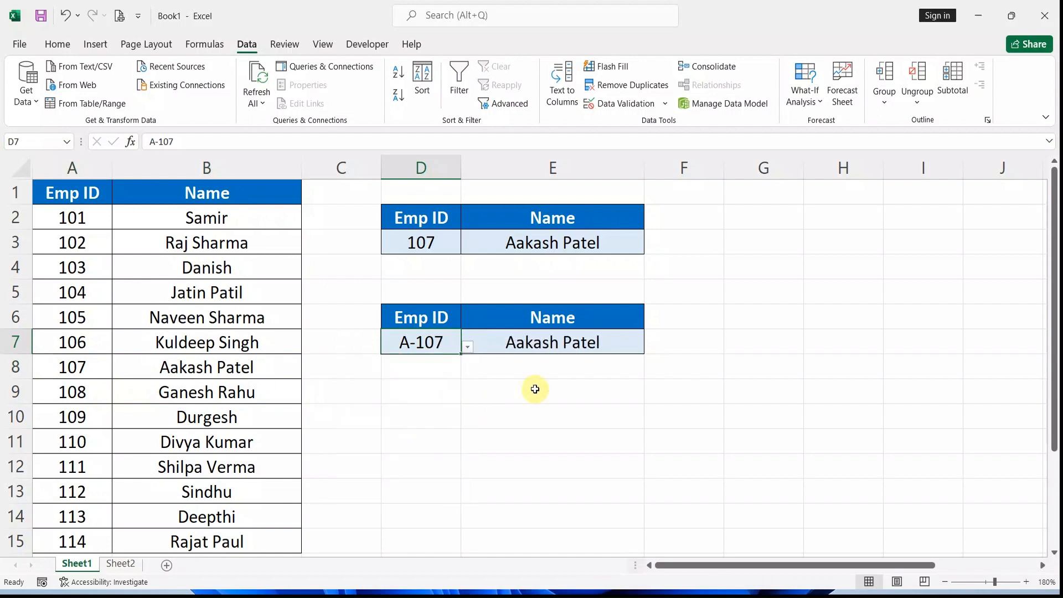
left_click(553, 350)
left_click(543, 244)
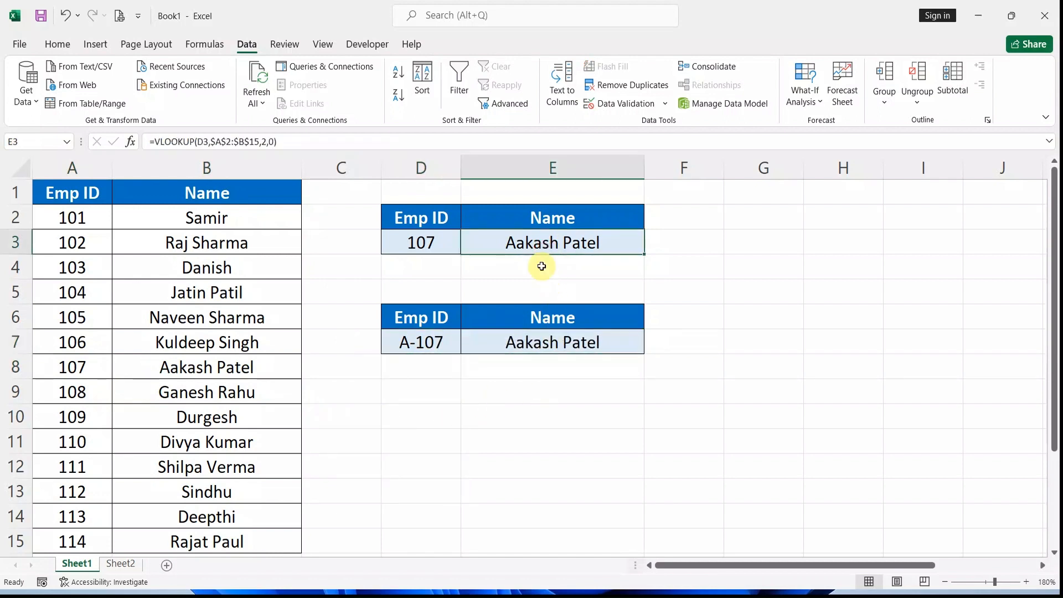
left_click(535, 284)
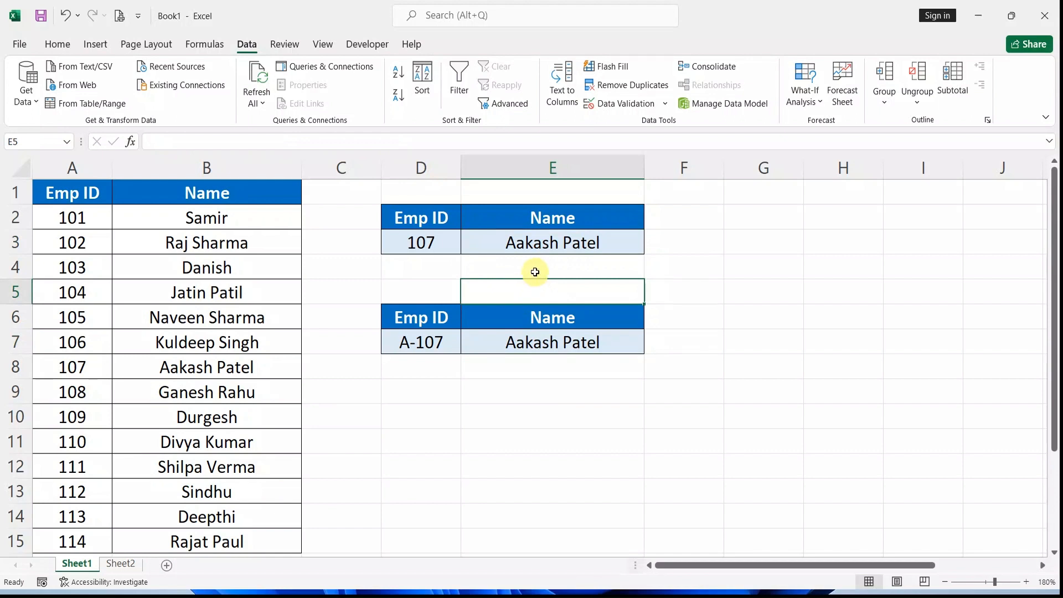
left_click(521, 393)
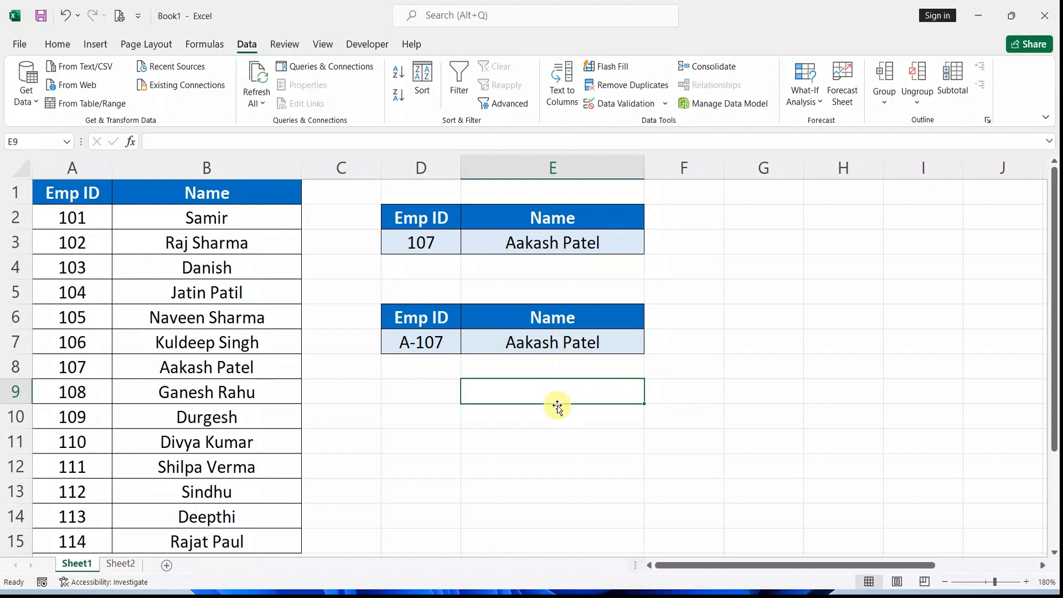
left_click(416, 343)
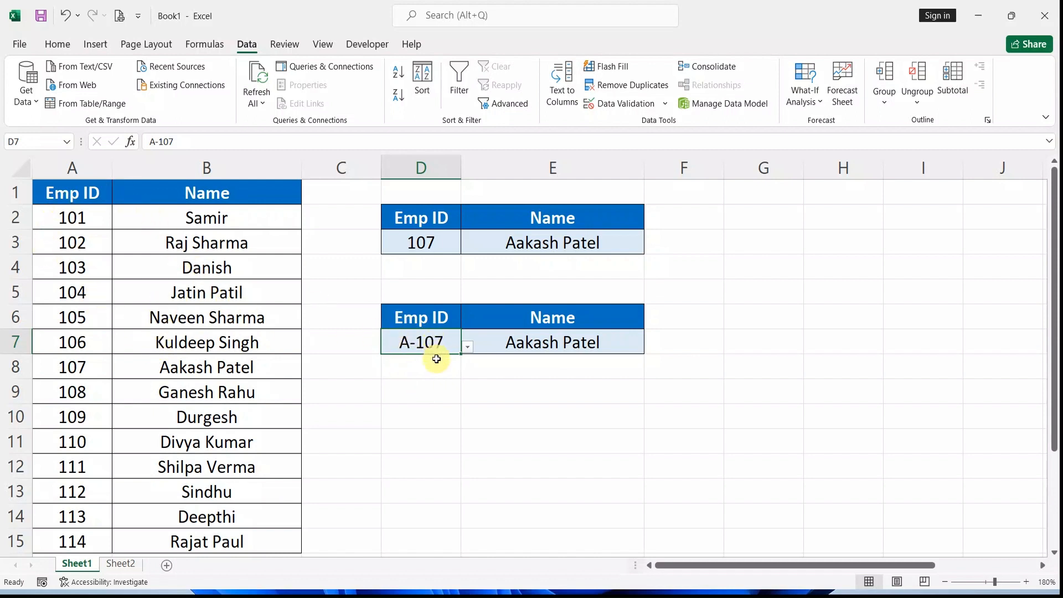
Try looking up the name for the Emp ID in D7 by entering =VLOOKUP(D7,$A$2:$B$15,2,0) in E10.
left_click(502, 412)
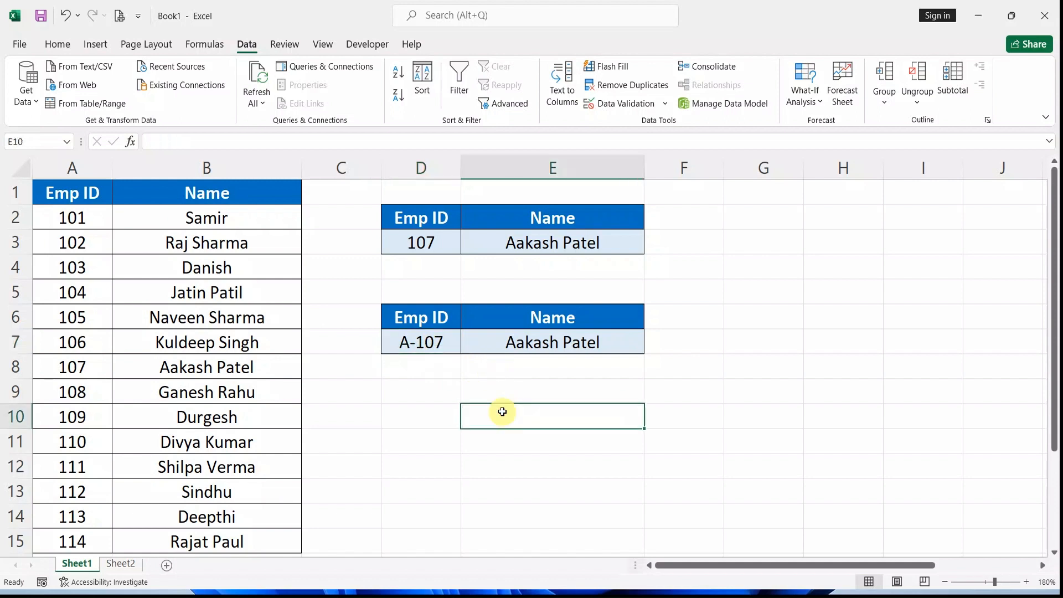
type("=VL")
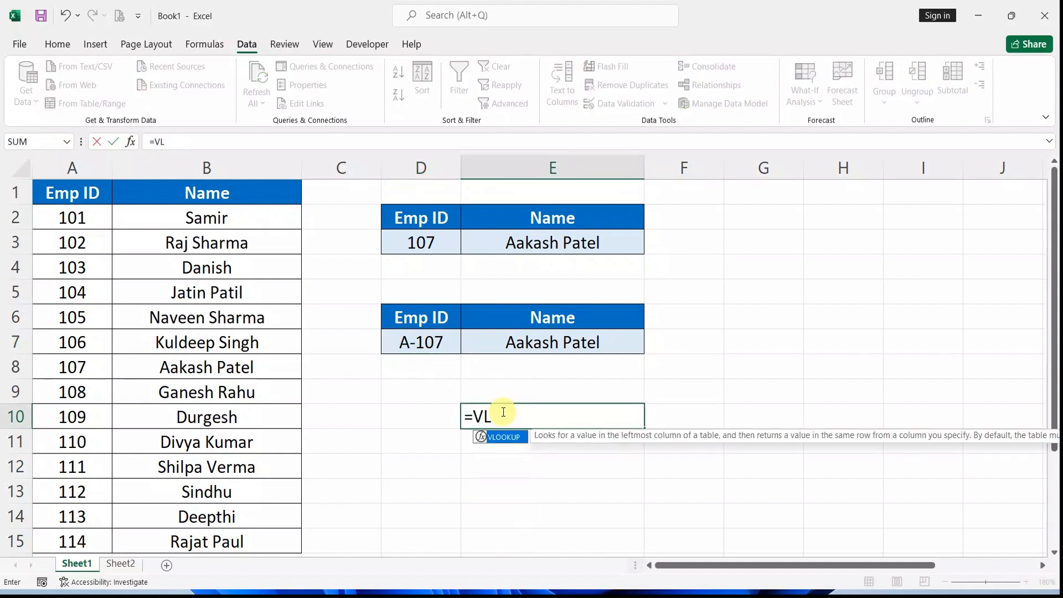
key("Tab")
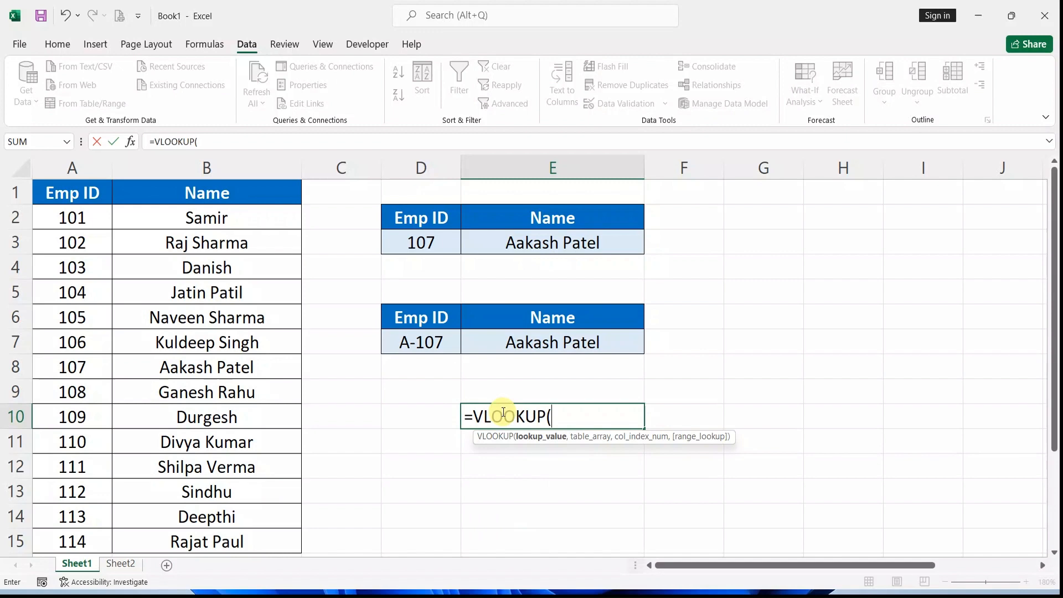
left_click(434, 342)
type(",")
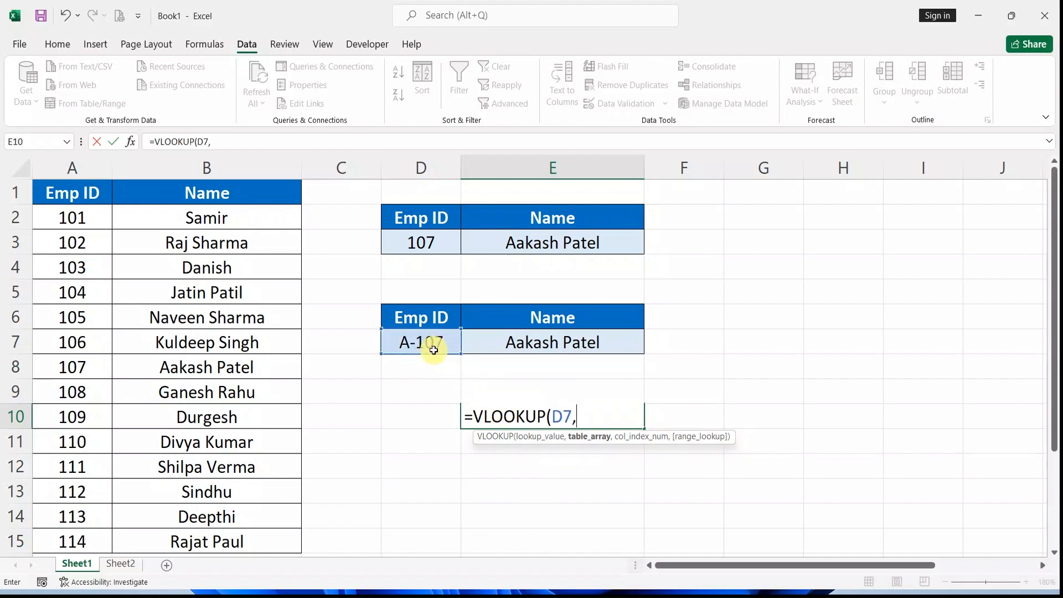
left_click_drag(81, 221, 221, 447)
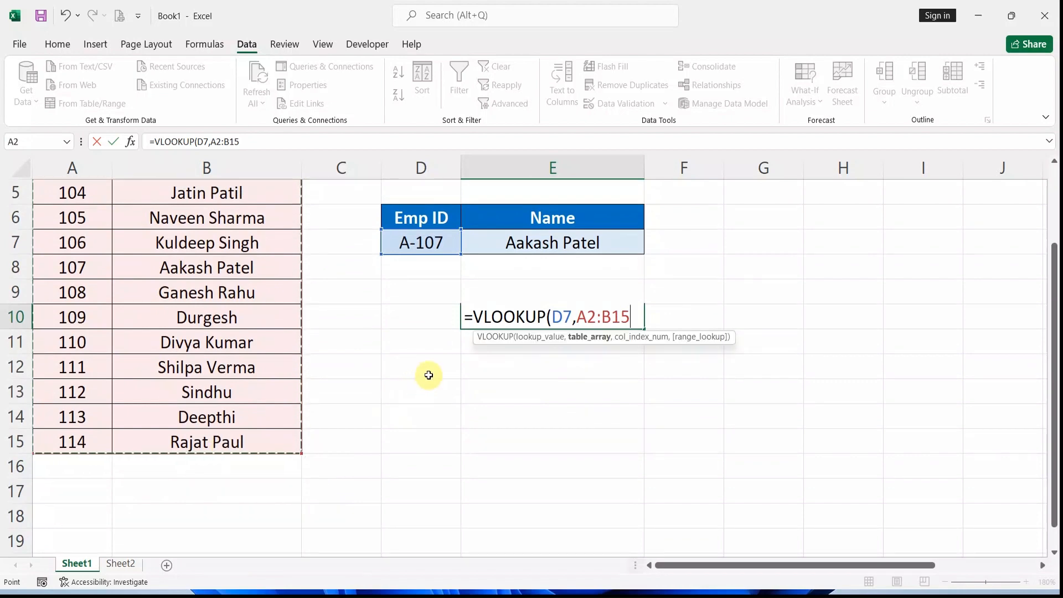
key("F4")
scroll(476, 299, "up", 2)
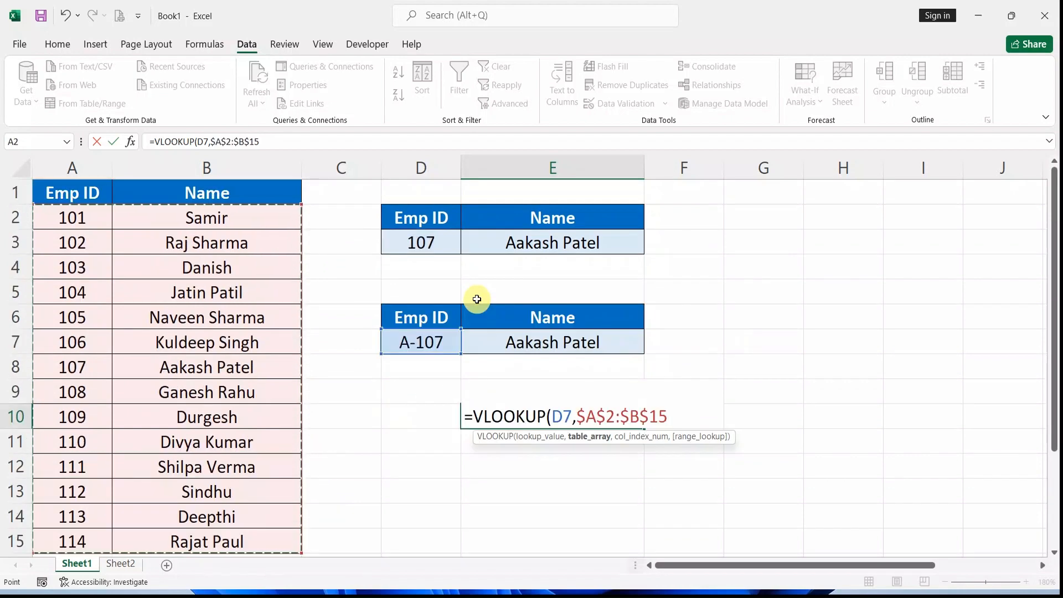
type(",")
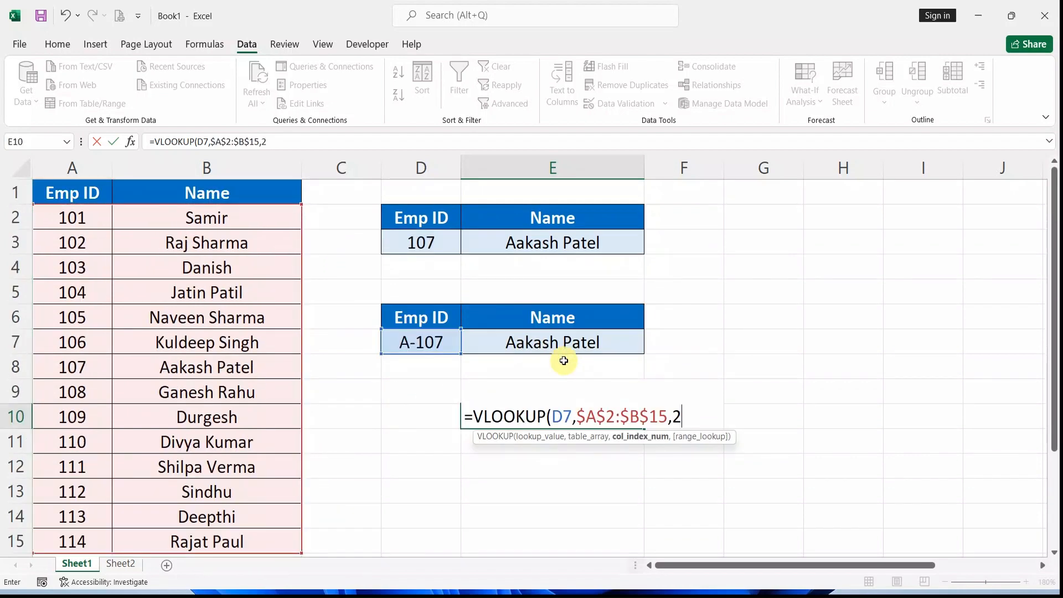
type("2,")
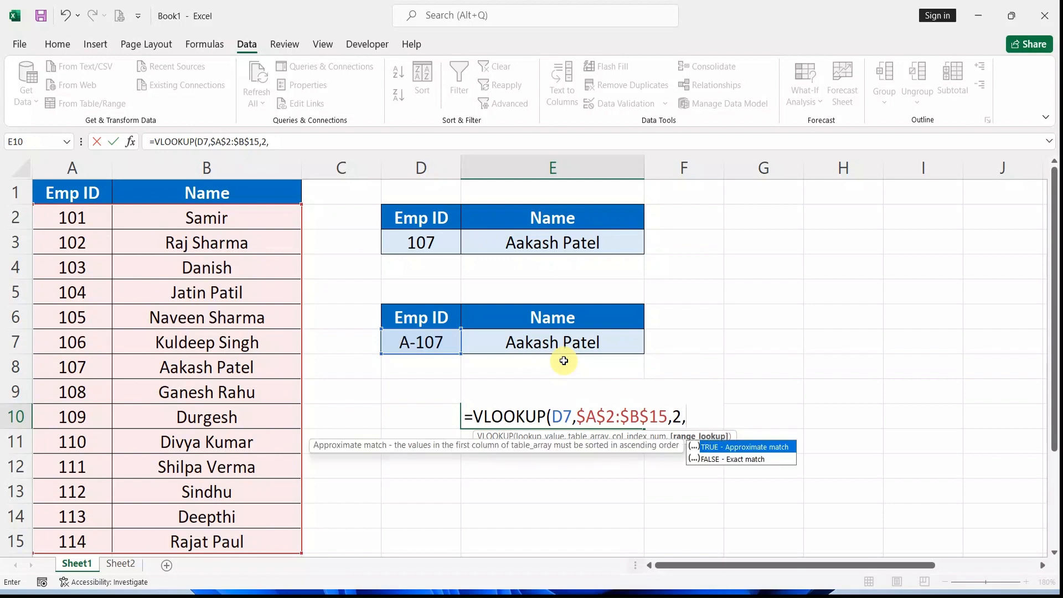
type("0)")
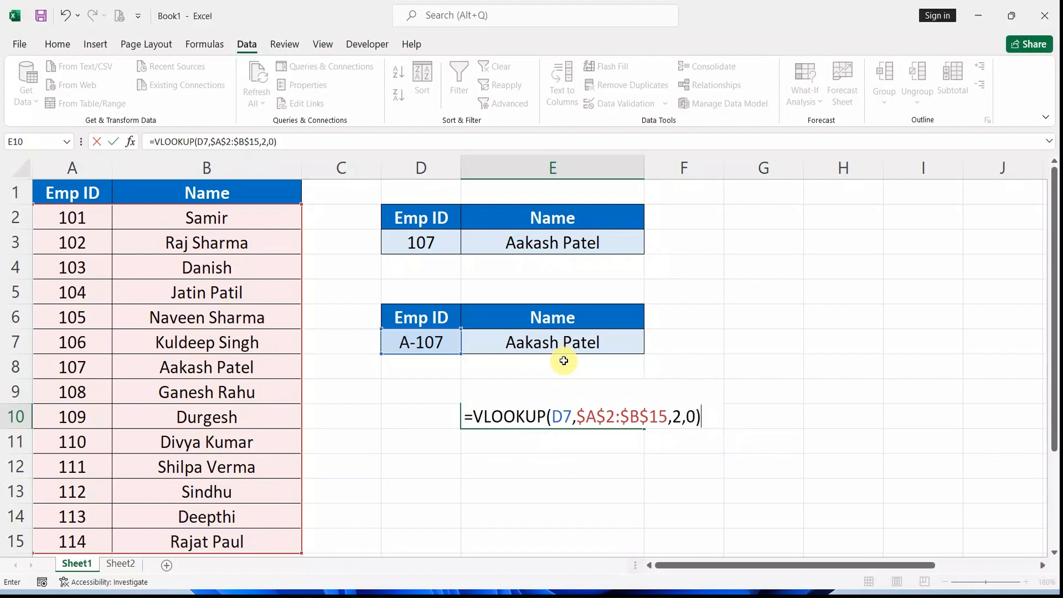
key("Return")
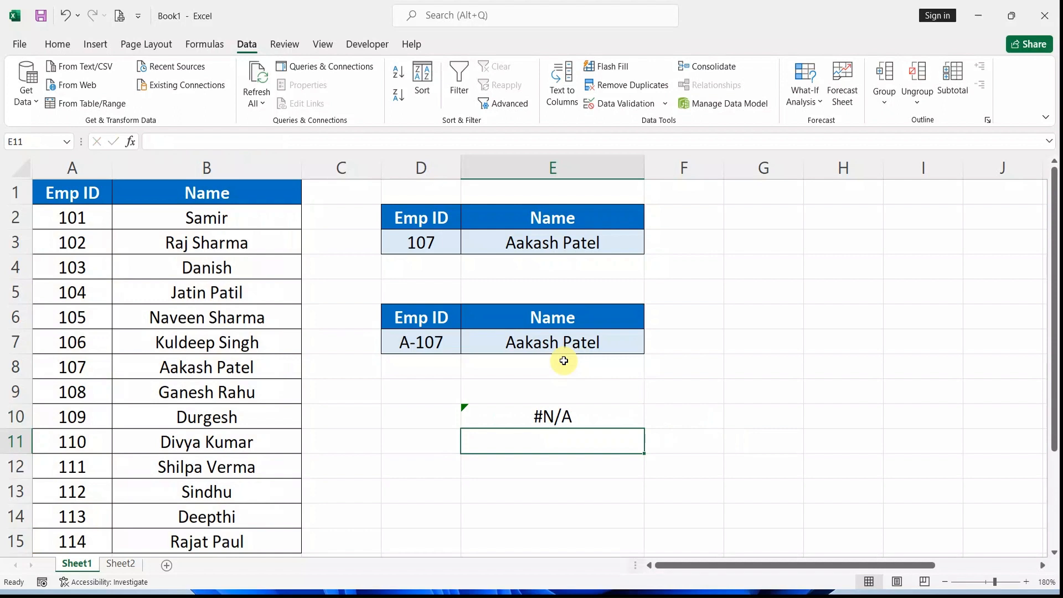
Compare the ID in D7 with the Emp ID column, and clear the trial VLOOKUP formula from E10.
left_click(560, 418)
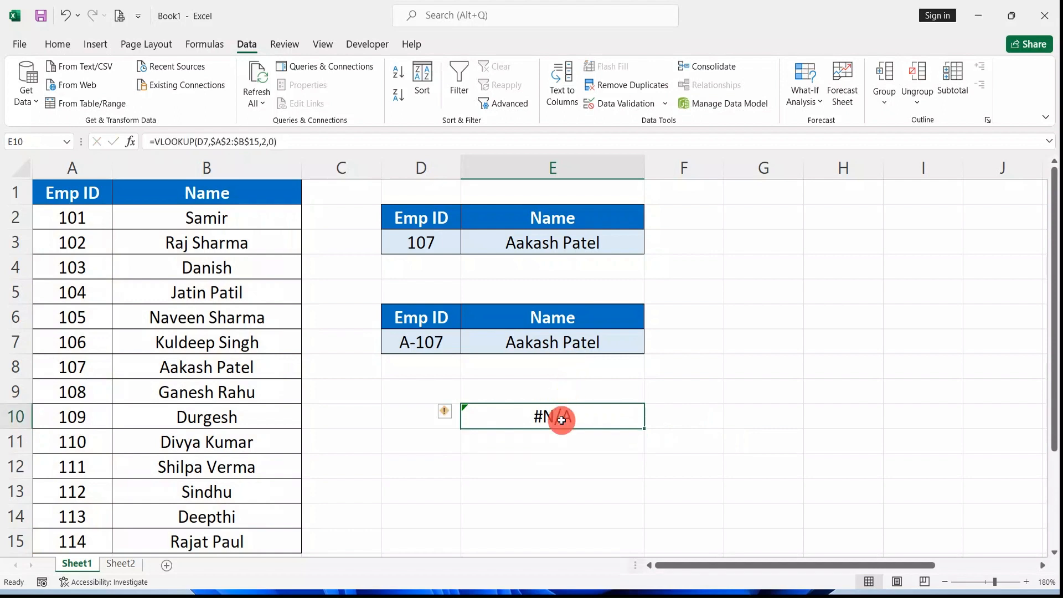
left_click(420, 344)
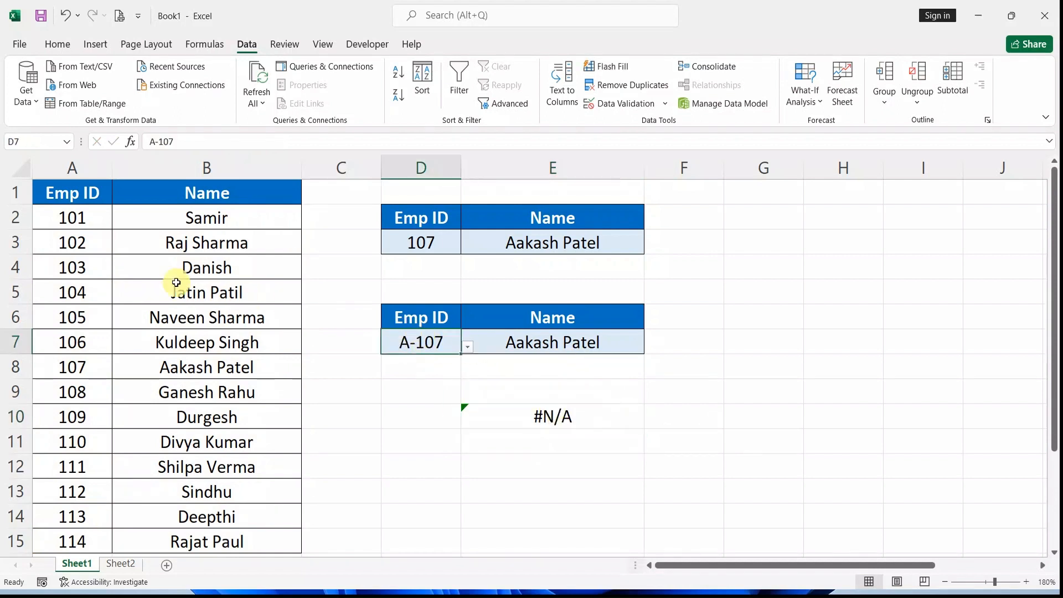
left_click_drag(82, 222, 80, 423)
left_click(83, 399)
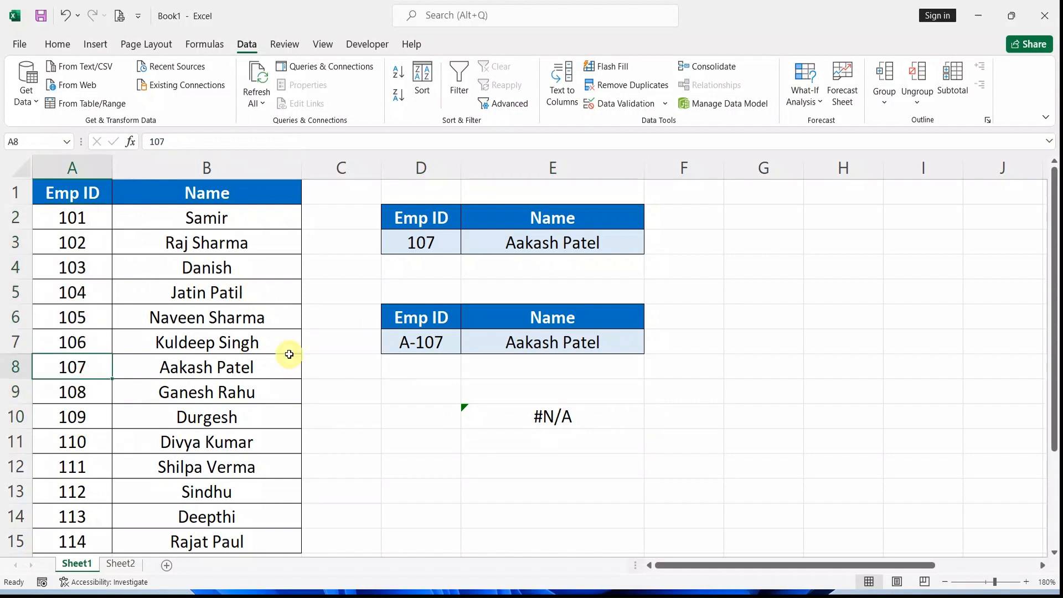
left_click(432, 340)
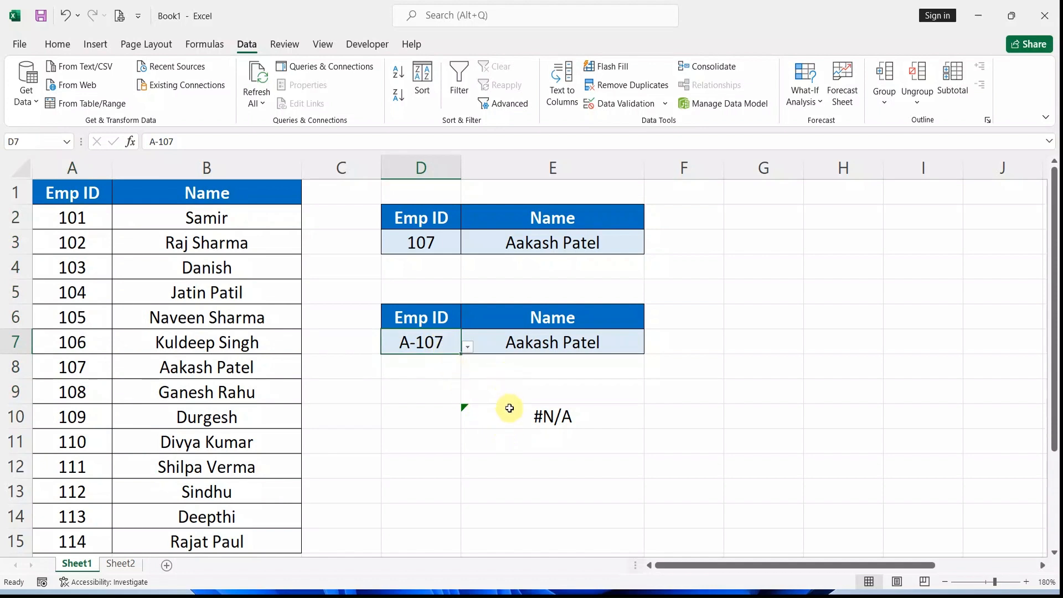
left_click(515, 425)
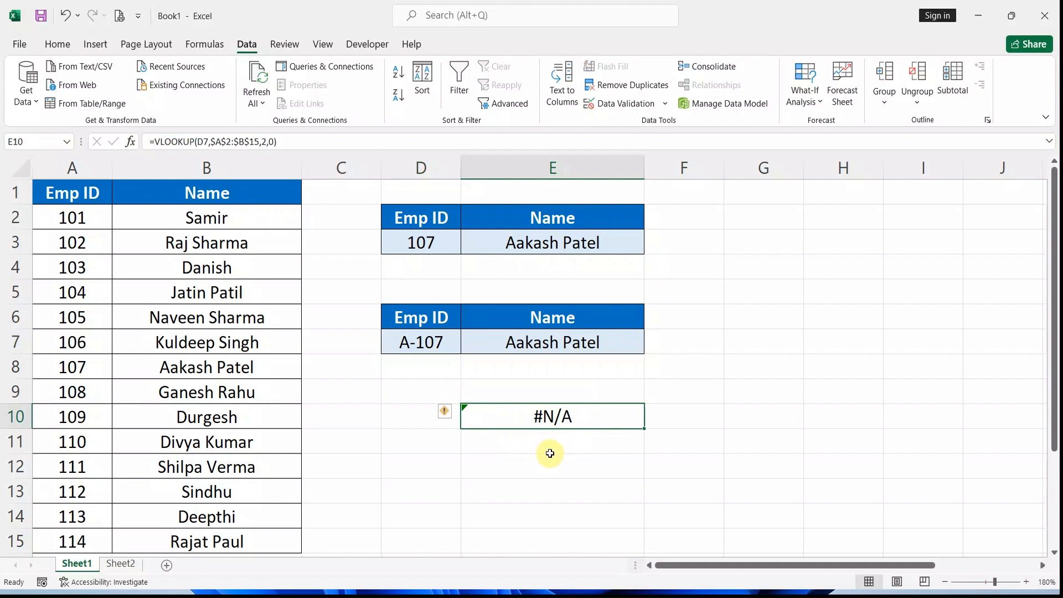
key("Delete")
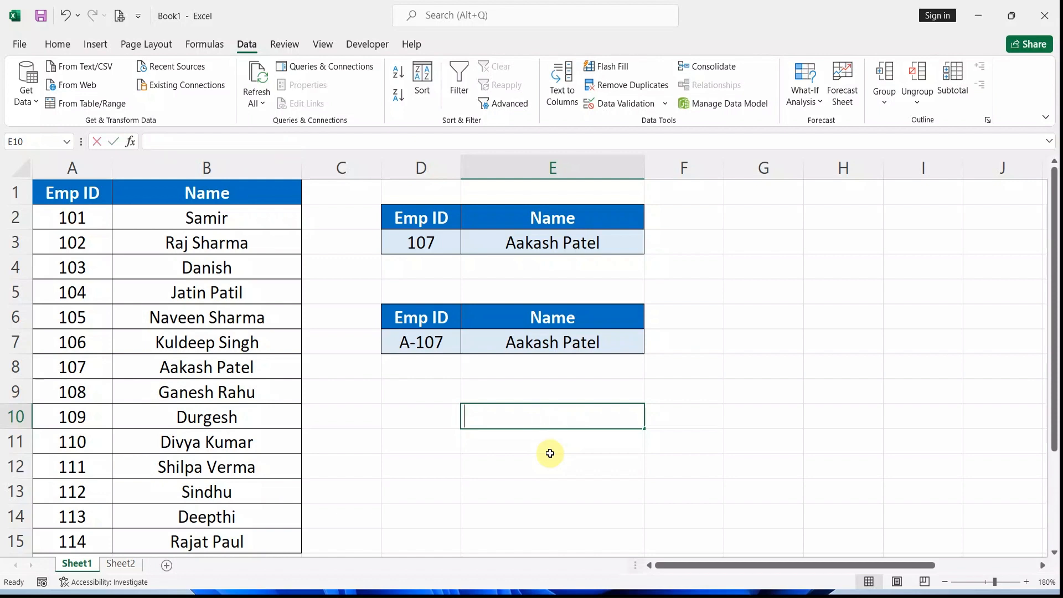
Start a SUBSTITUTE formula in E10 with D7 as the text and "A-" as the old text.
type("=SU")
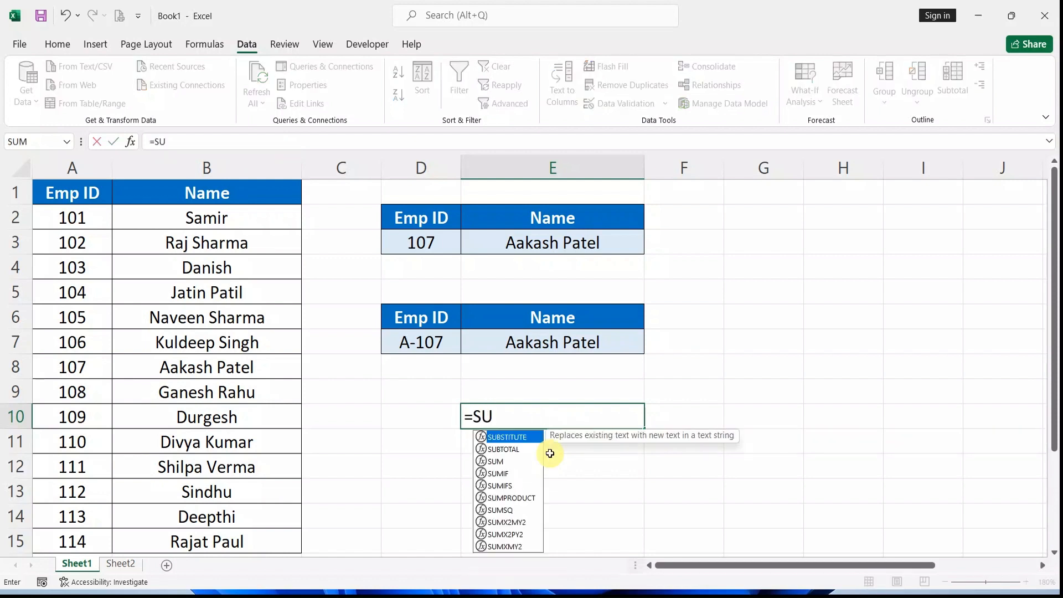
key("Tab")
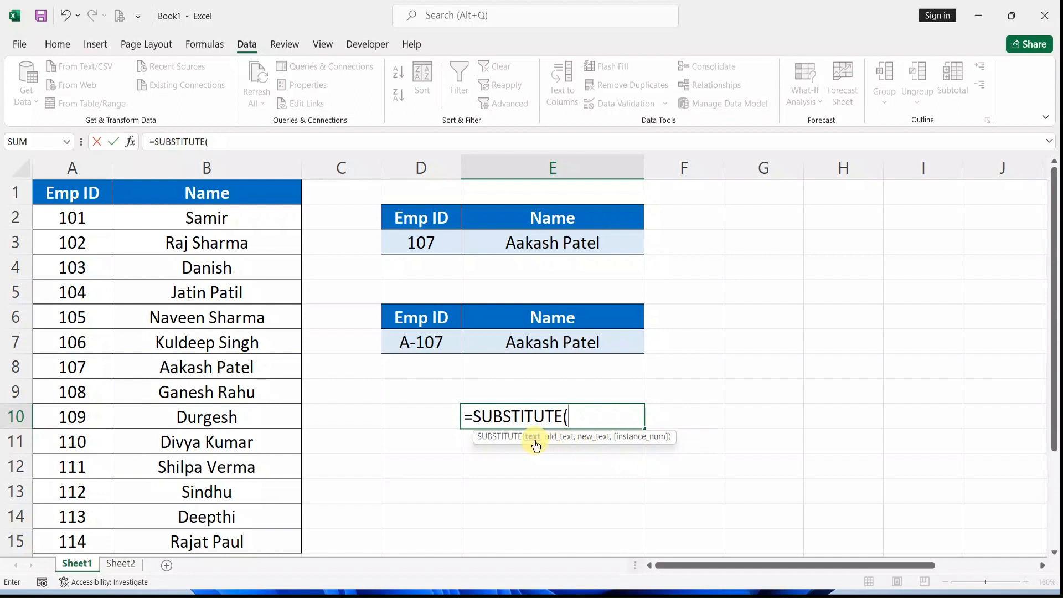
left_click(415, 341)
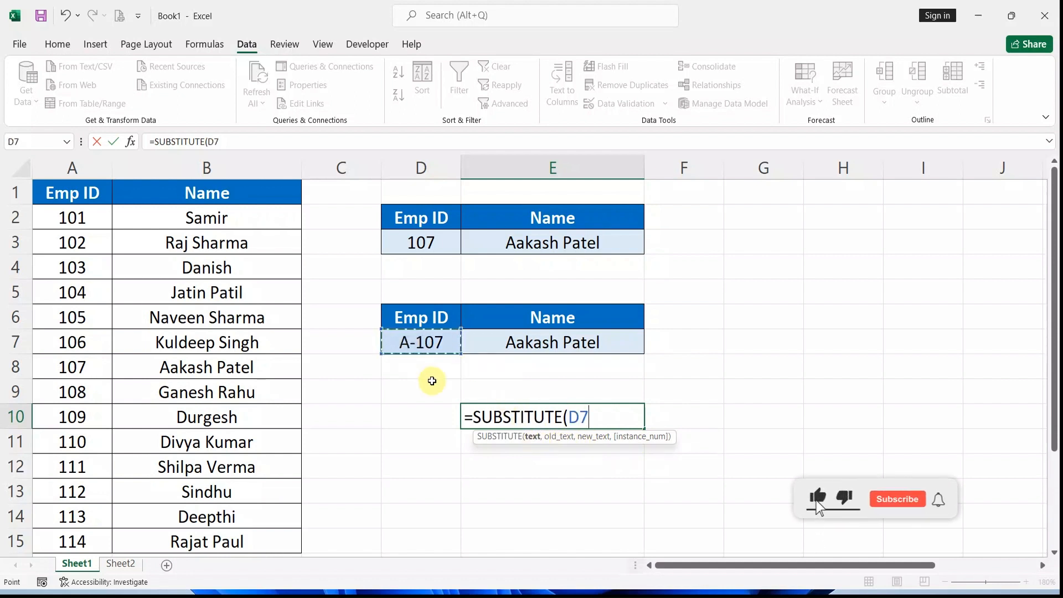
type(",")
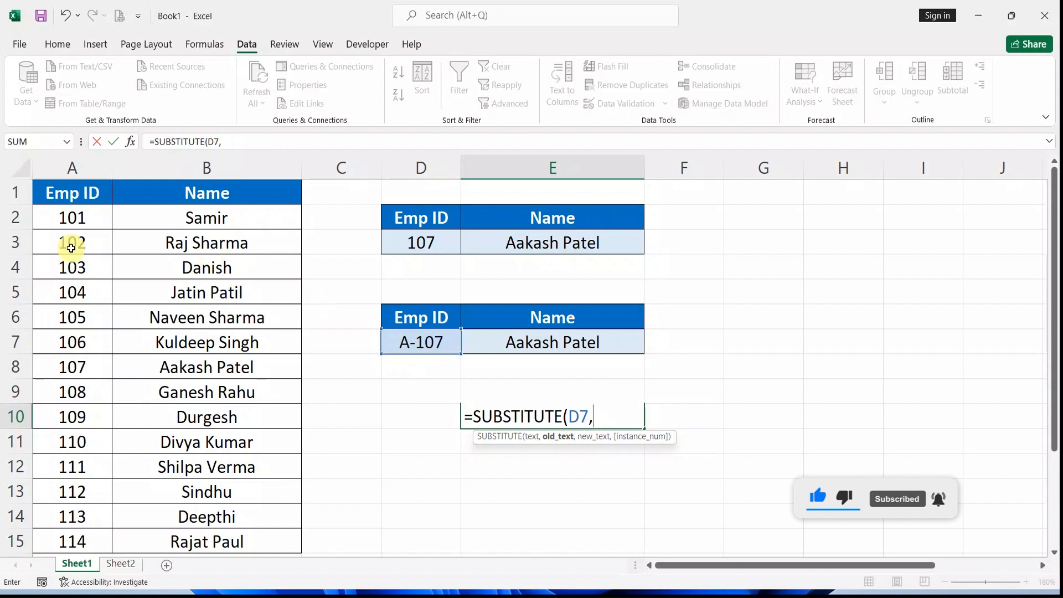
type("\"")
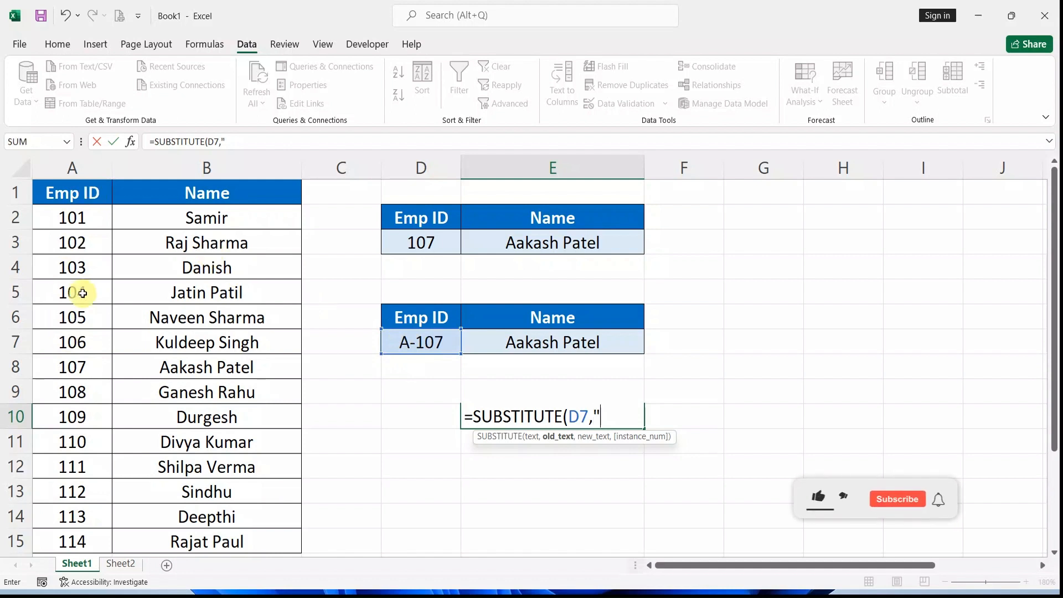
type("A")
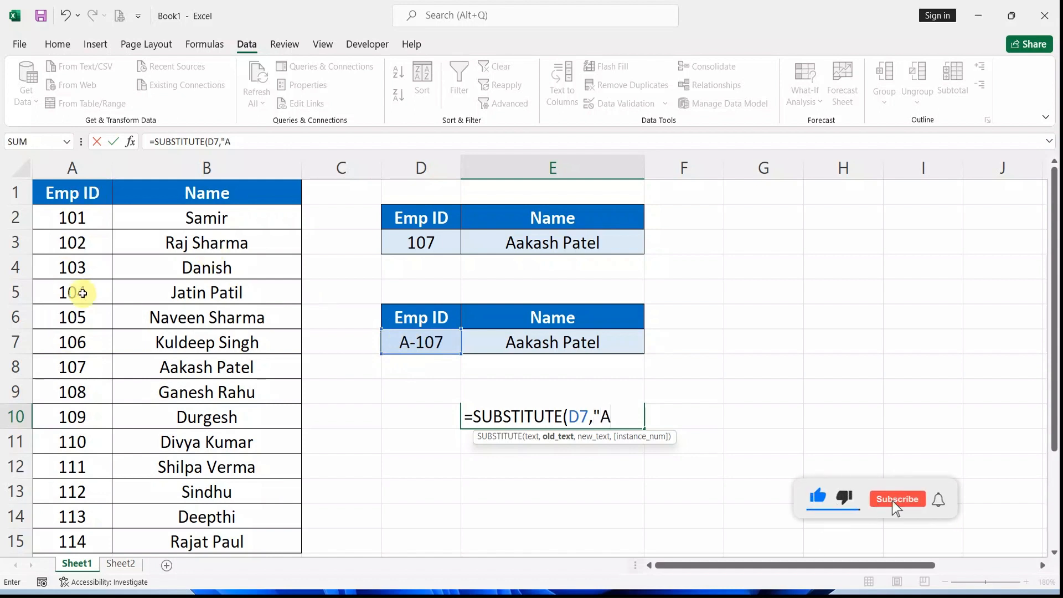
type("-\",")
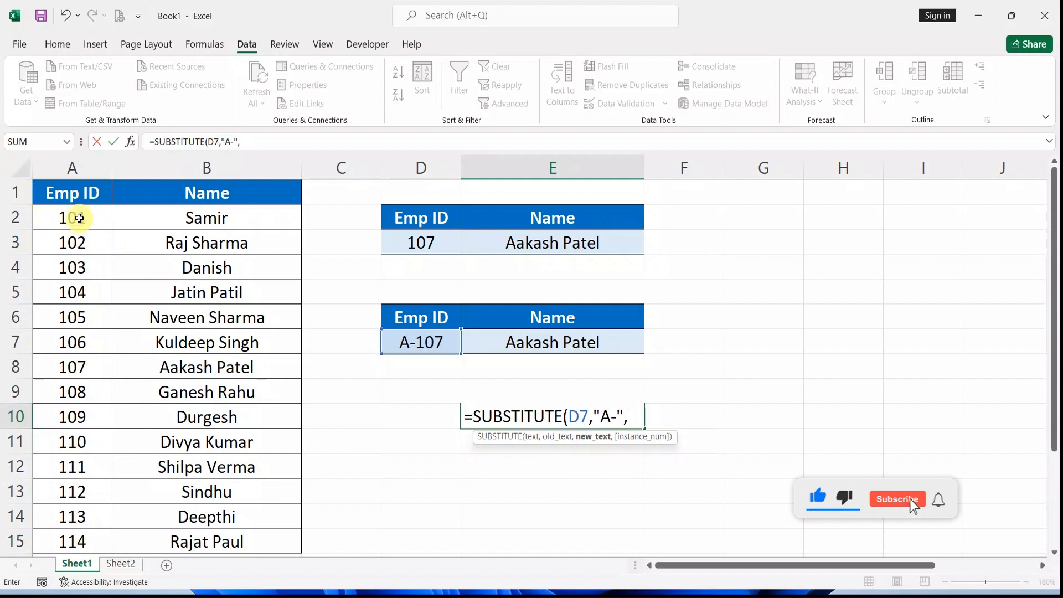
left_click_drag(78, 216, 84, 388)
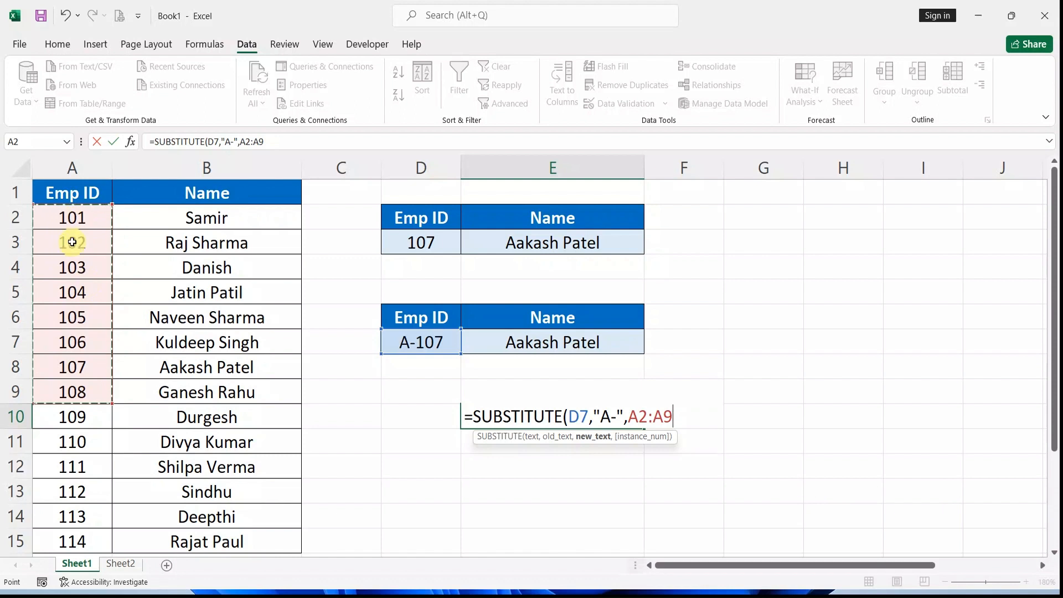
left_click(275, 144)
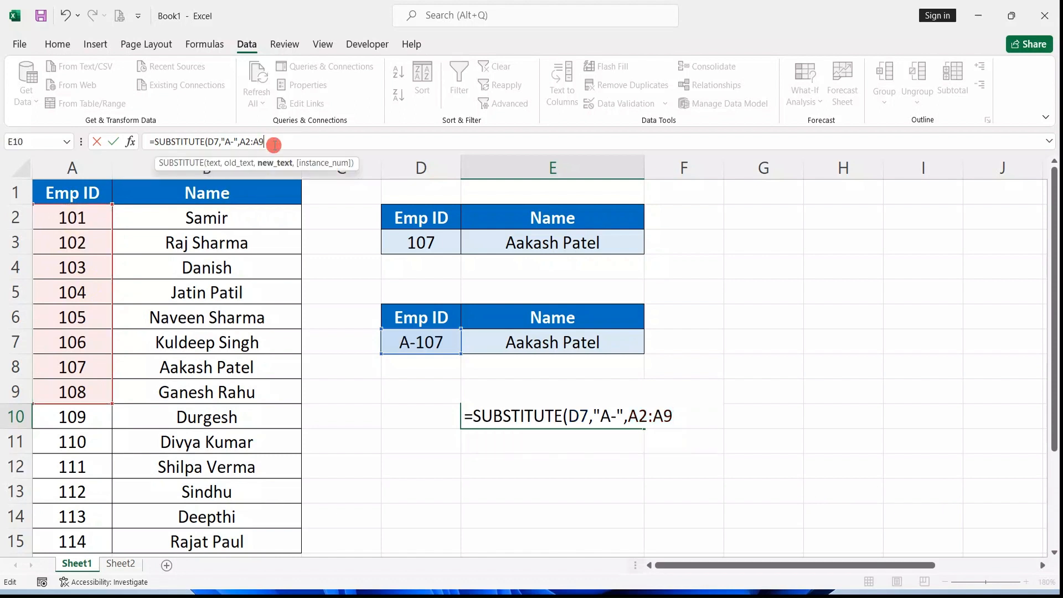
key("BackSpace")
key("BackSpace")
key("BackSpace")
key("BackSpace")
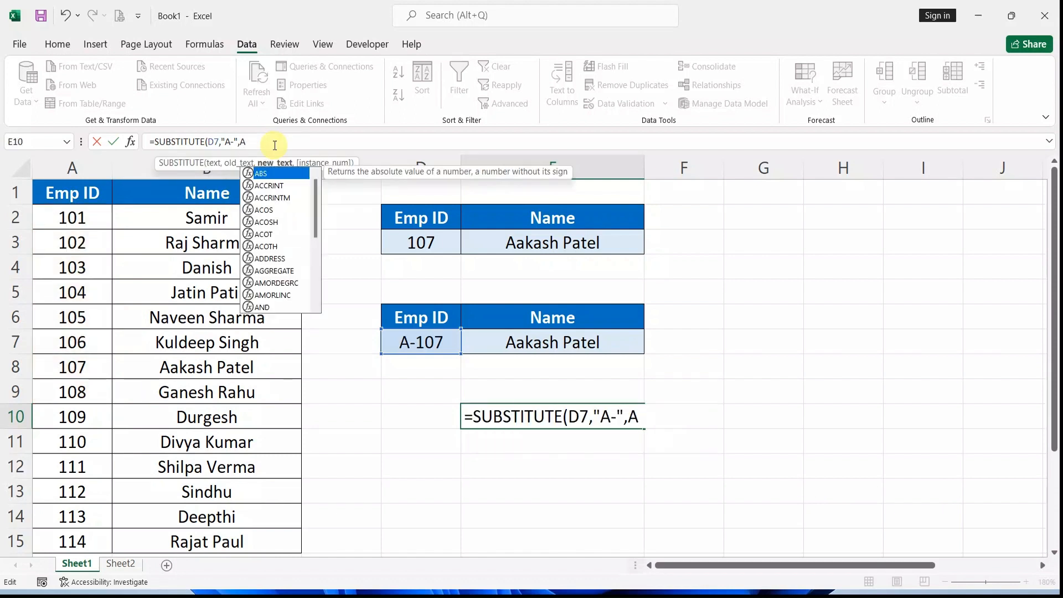
key("BackSpace")
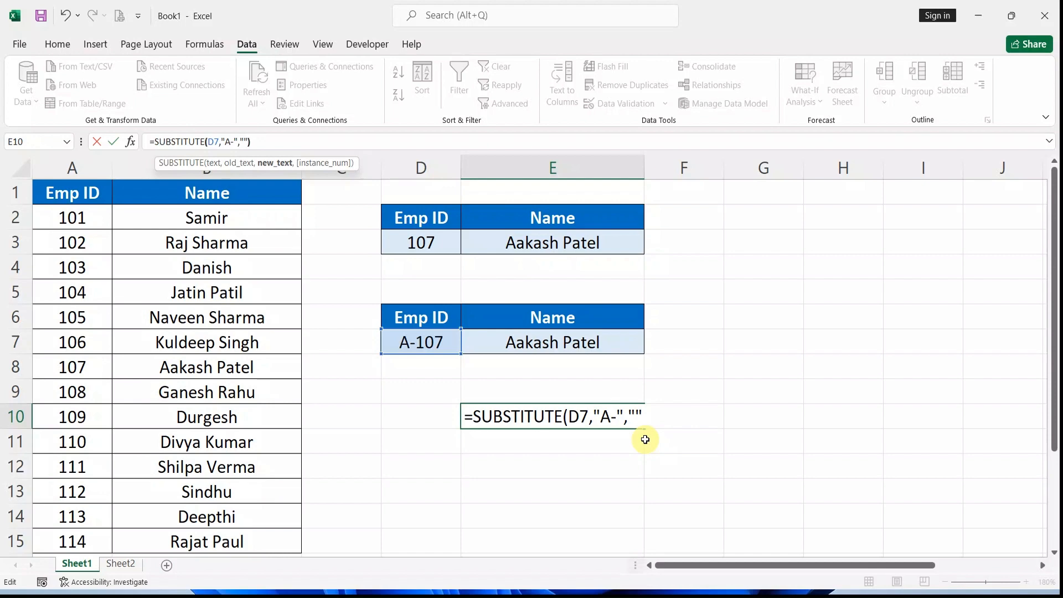
Complete the formula in E10 as =SUBSTITUTE(D7,"A-","").
type(")")
key("Return")
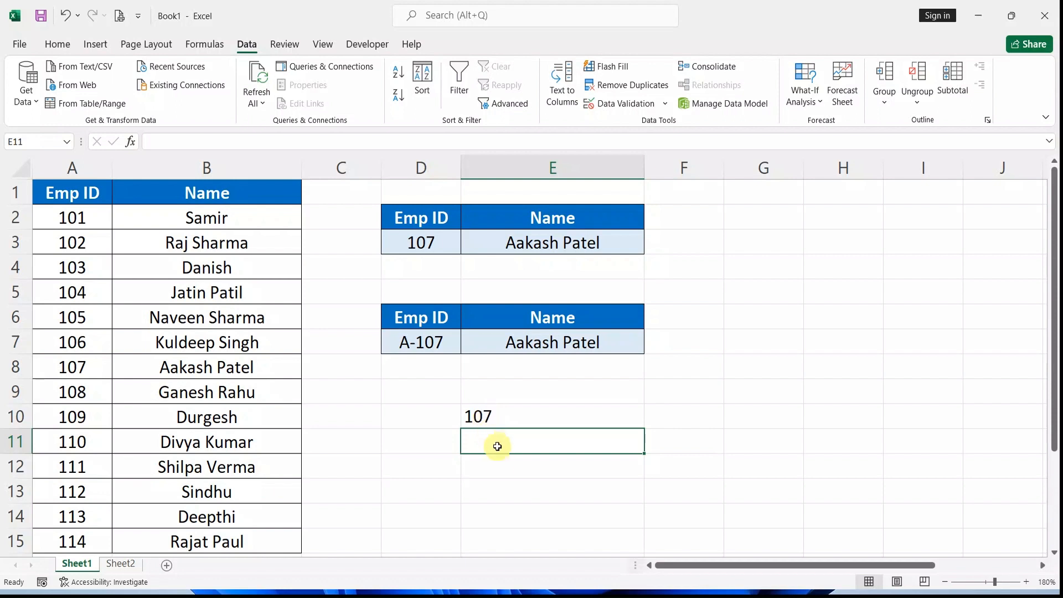
Look up the name for the stripped ID by entering =VLOOKUP(E10,$A$2:$B$15,2,0) in E12.
left_click(503, 473)
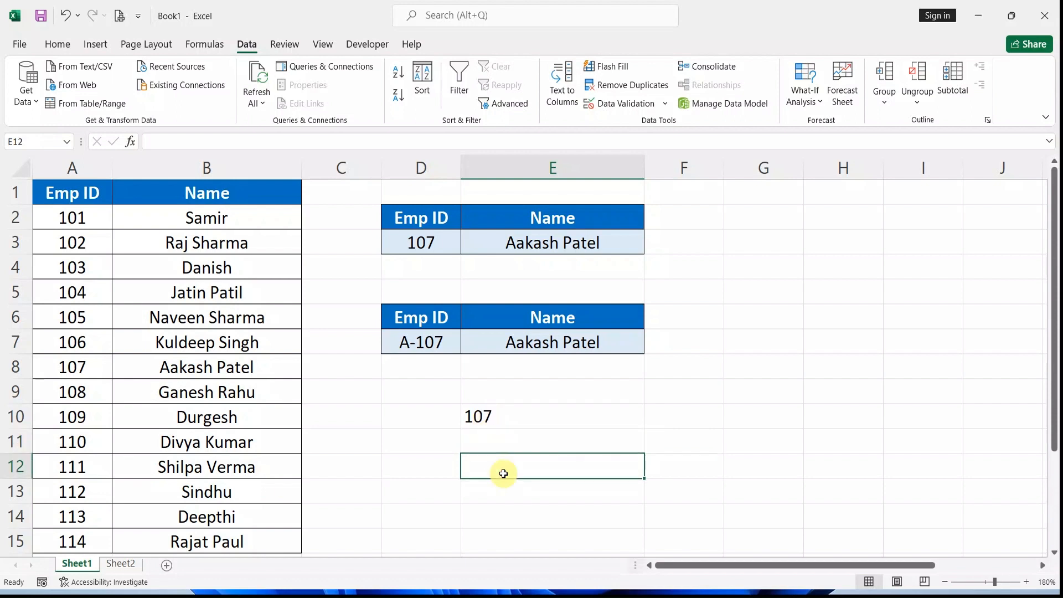
type("=")
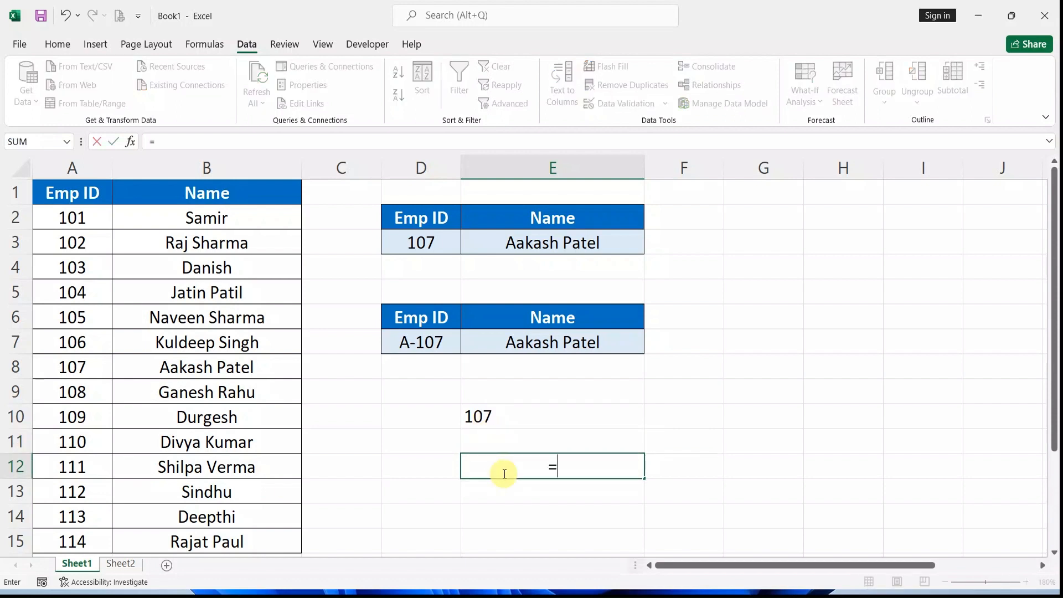
type("VLOOKUP(")
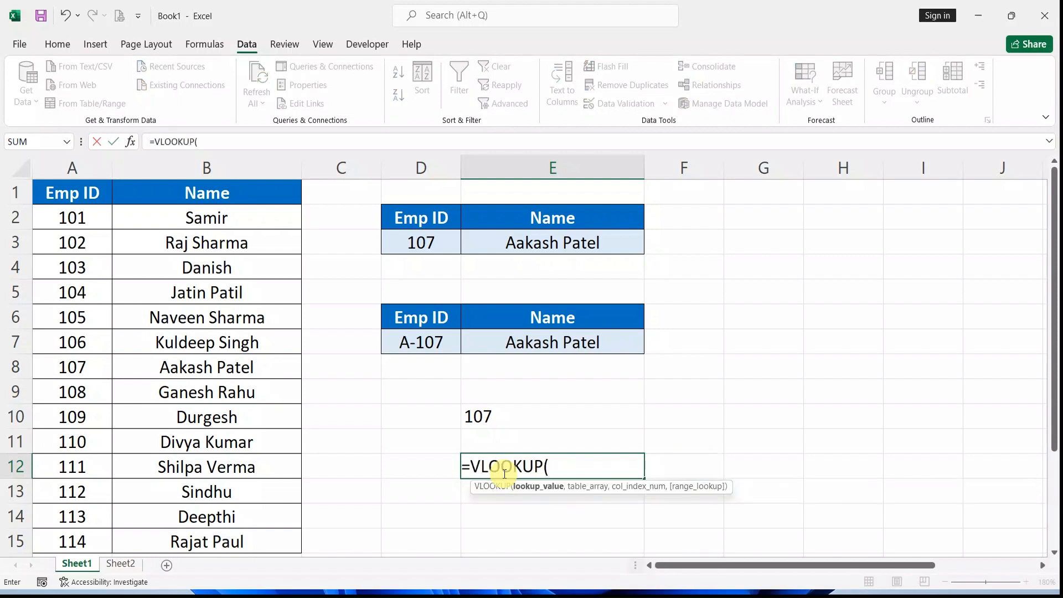
left_click(496, 418)
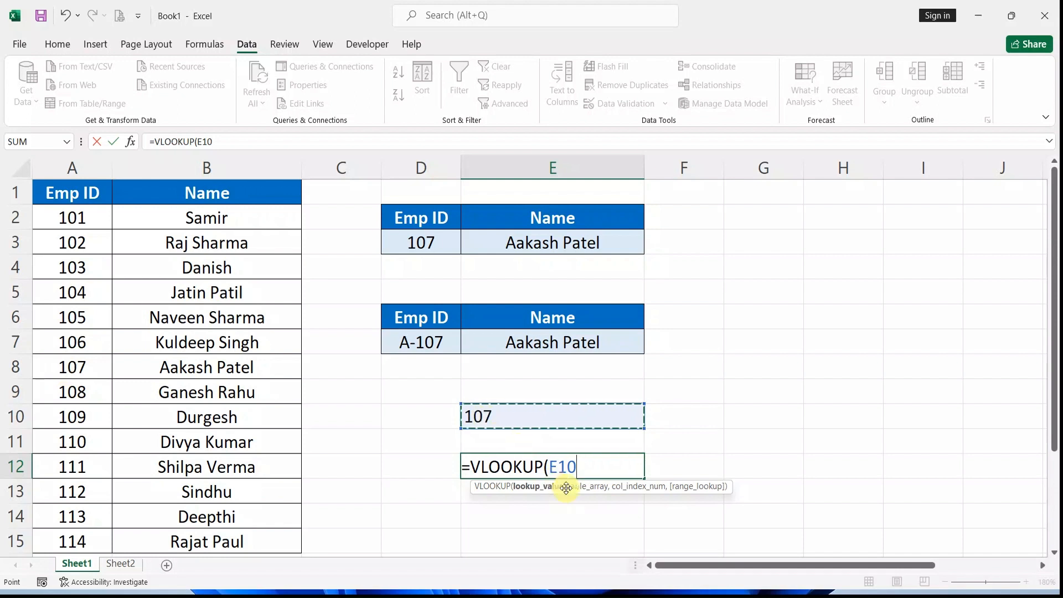
type(",")
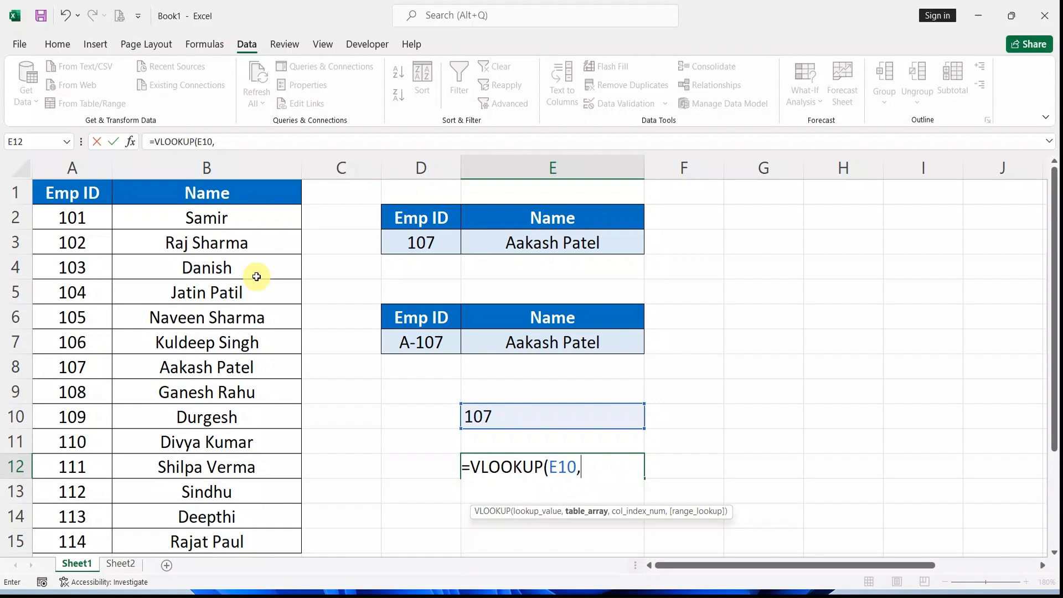
left_click(89, 217)
key("ctrl+shift+Right")
key("ctrl+shift+Down")
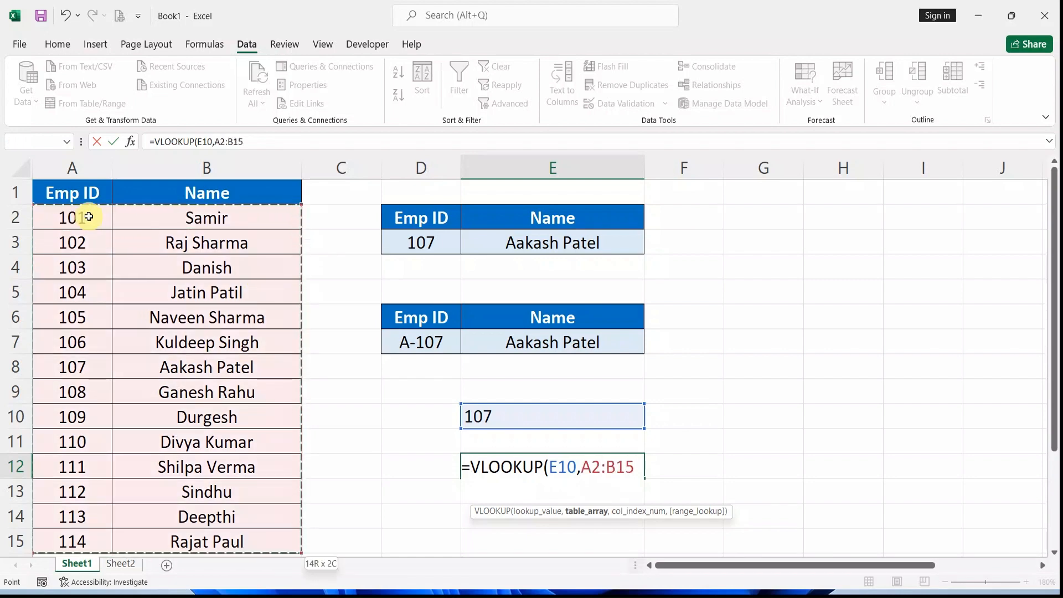
key("F4")
type(",")
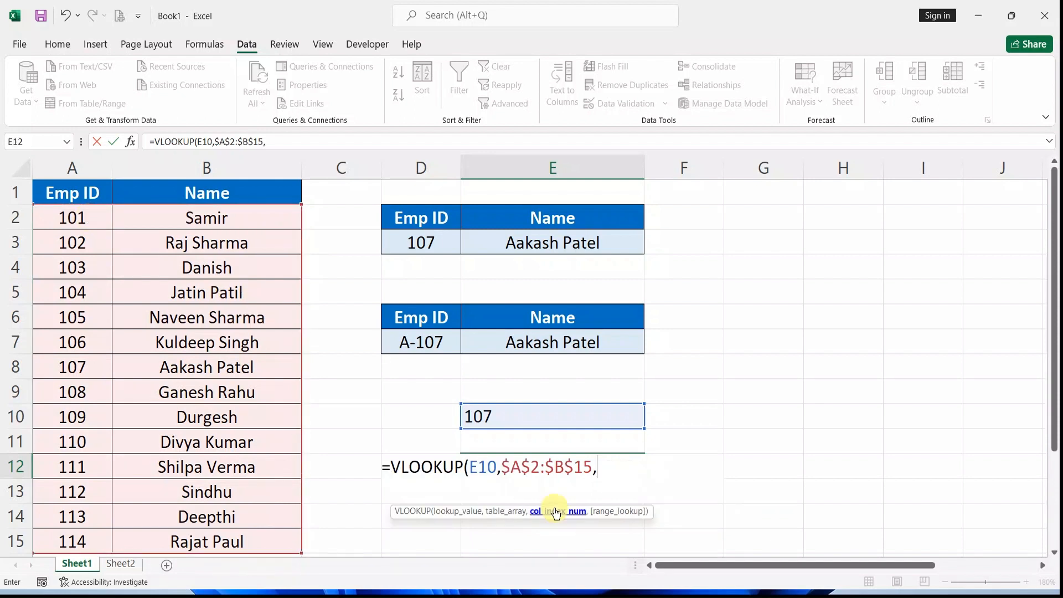
type("2,0")
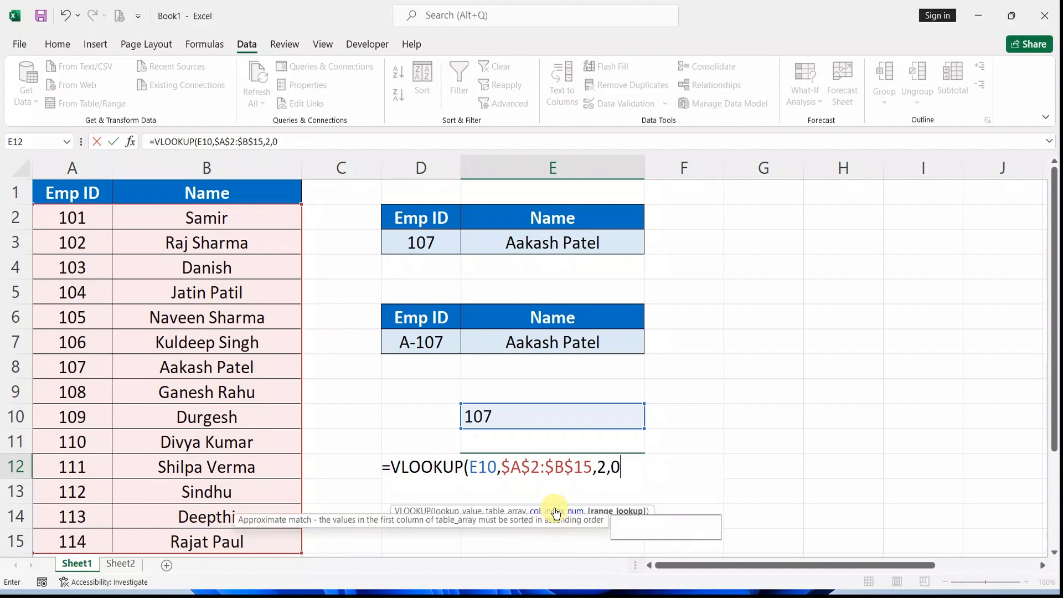
type(")")
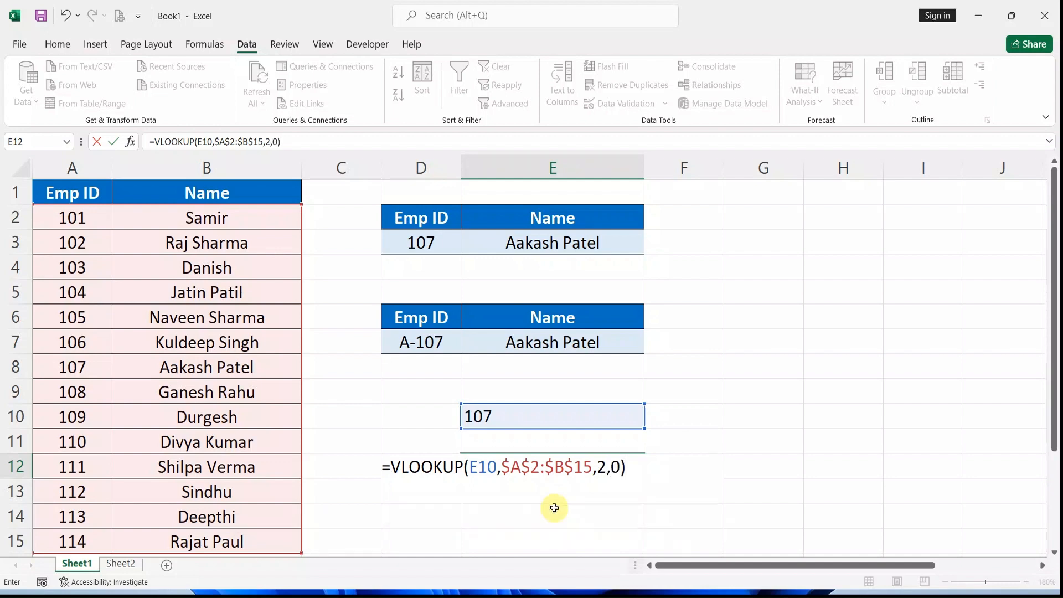
key("ctrl+Return")
key("Return")
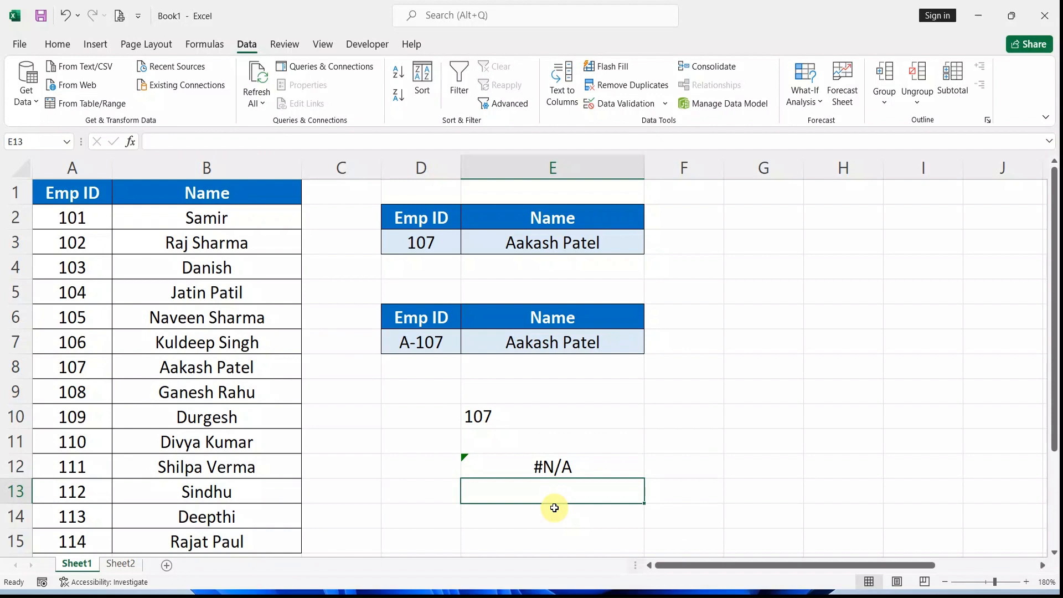
Compare the lookup in E12 and the ID in E10 with the ID in D3 and the table entry in A8:B8.
left_click(543, 465)
left_click(520, 417)
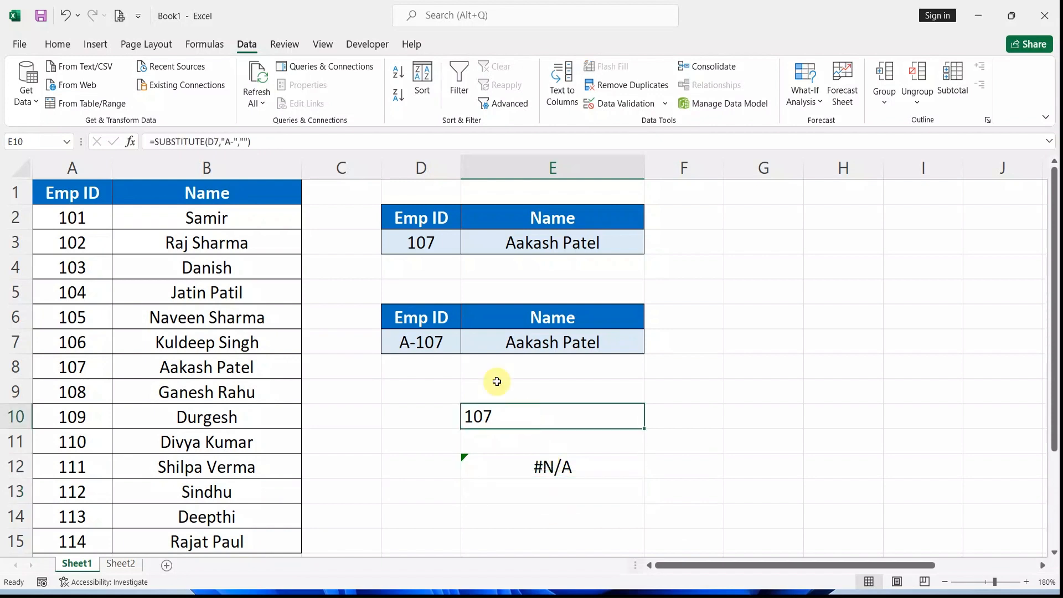
left_click(421, 242)
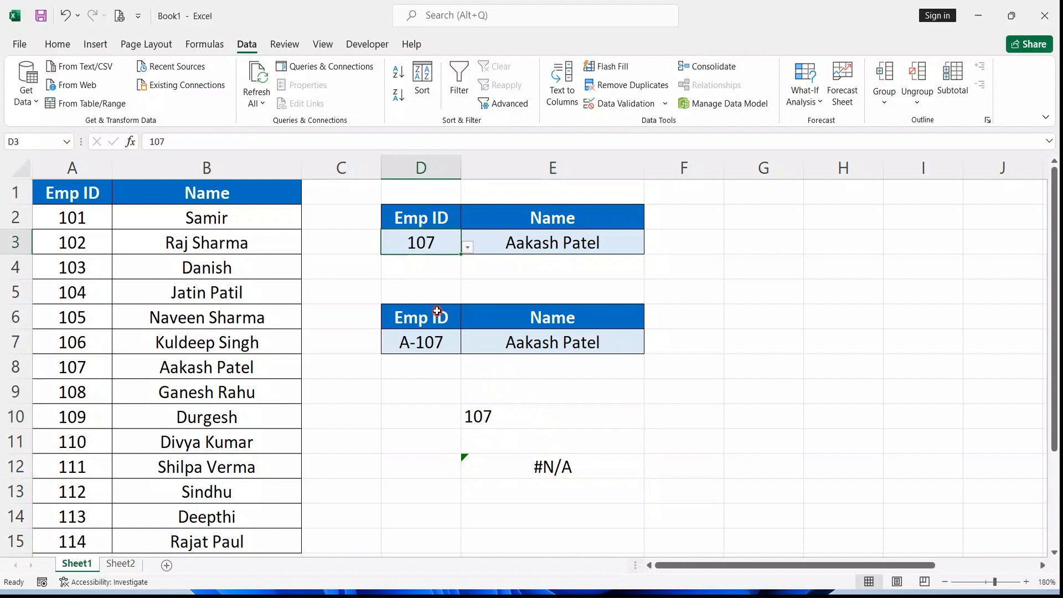
left_click(489, 414)
left_click(82, 365)
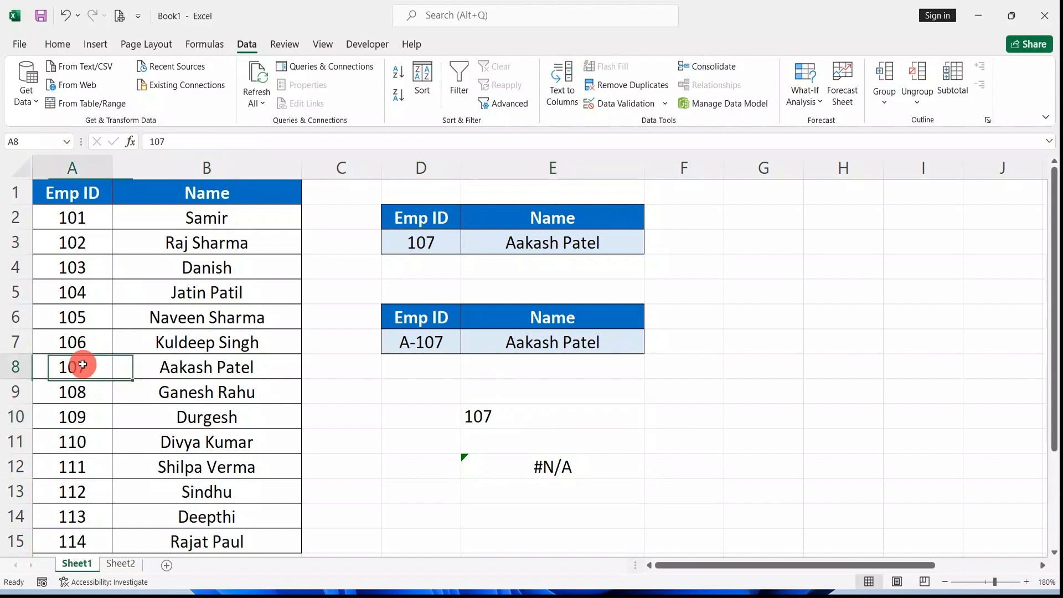
left_click_drag(83, 365, 260, 374)
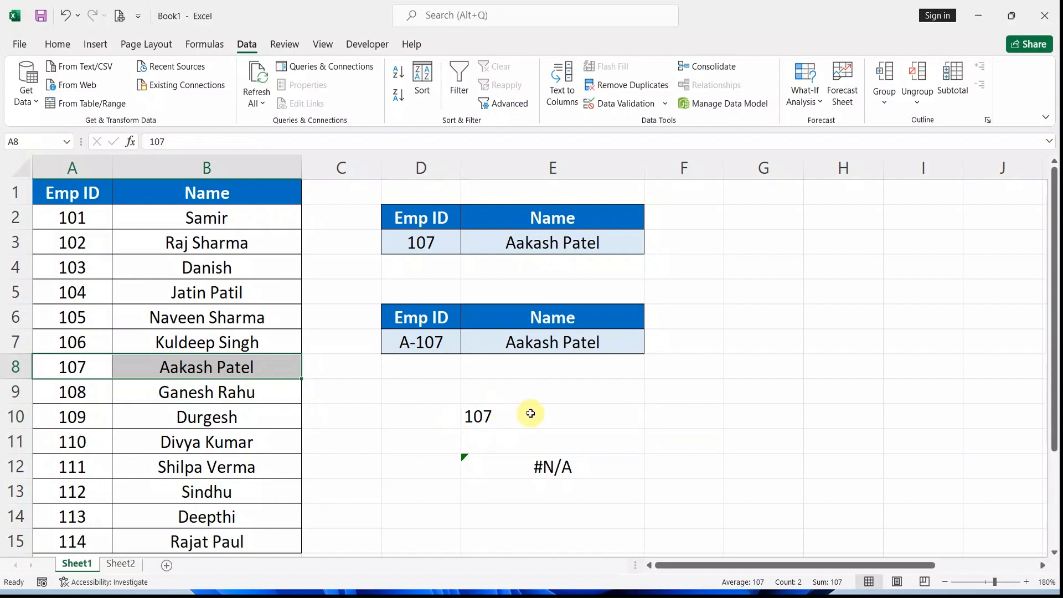
Enter a sample employee first name in G2 and the number 107 in G3, and compare their alignment with the SUBSTITUTE result in E10.
left_click(754, 218)
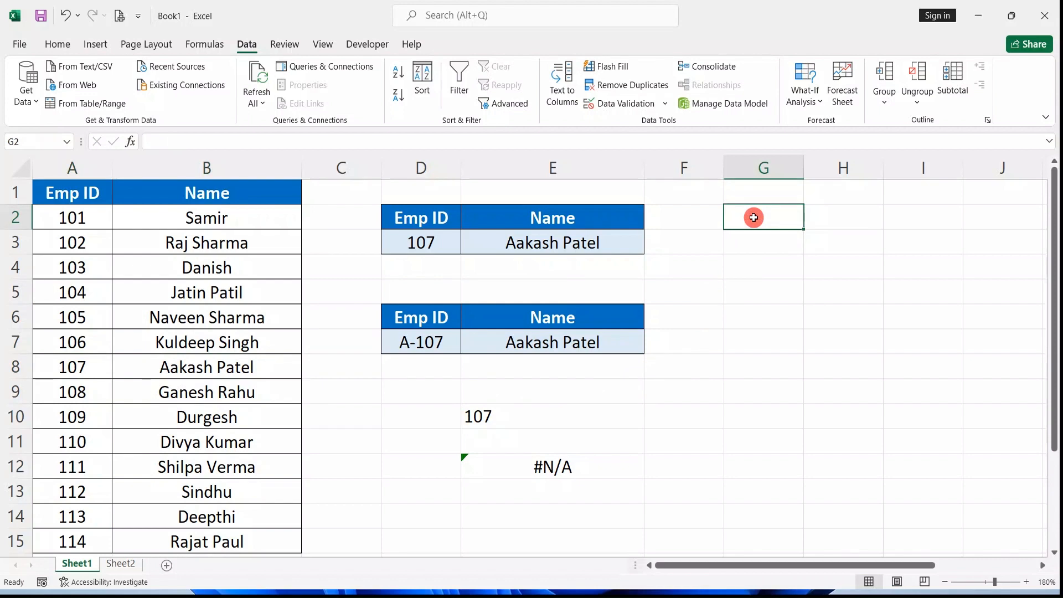
type("SAMIR")
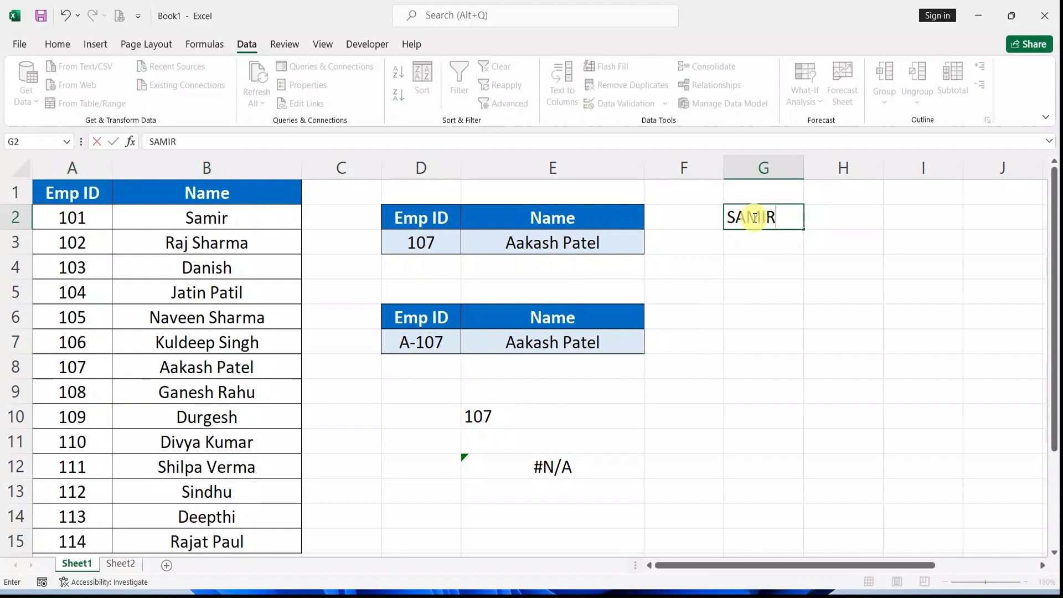
key("Return")
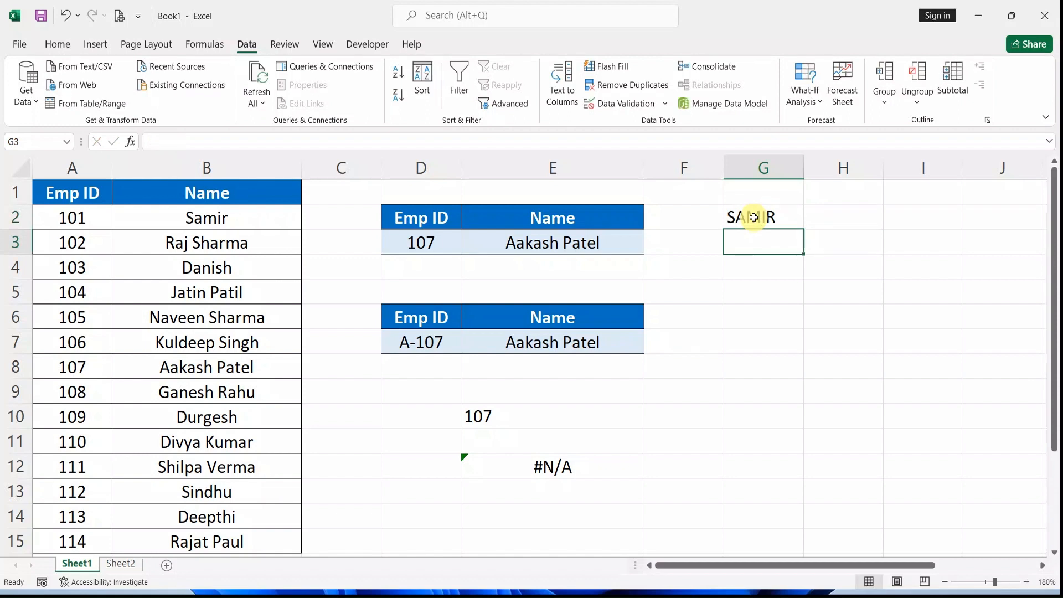
left_click(754, 218)
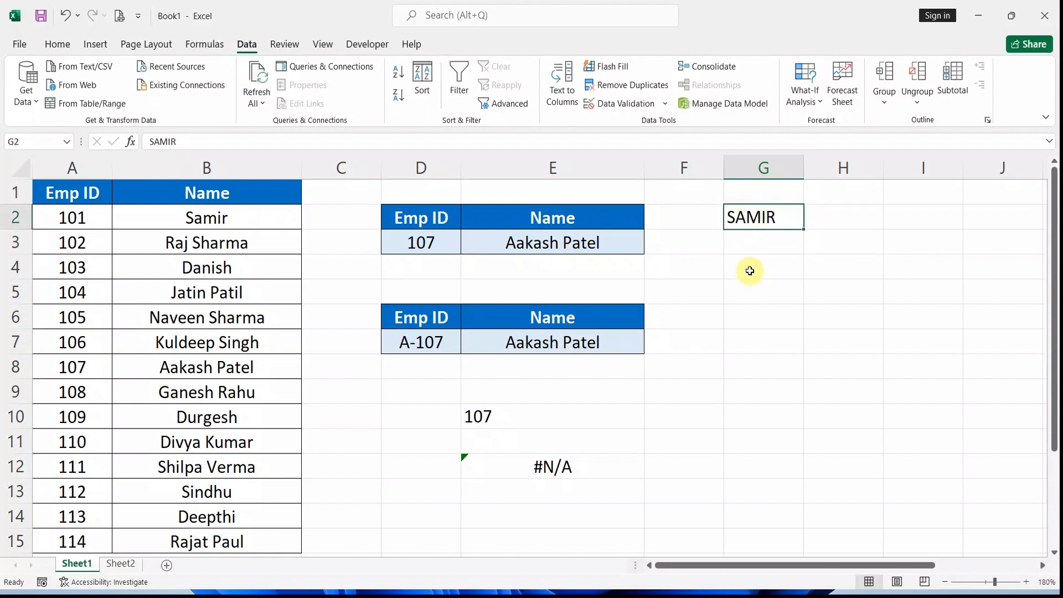
left_click(752, 244)
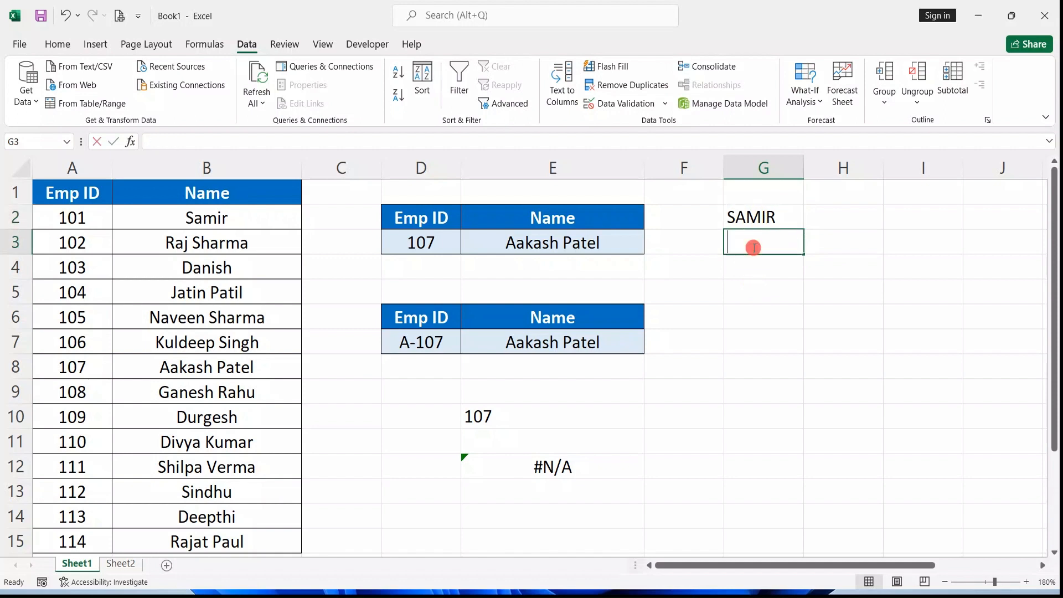
type("10")
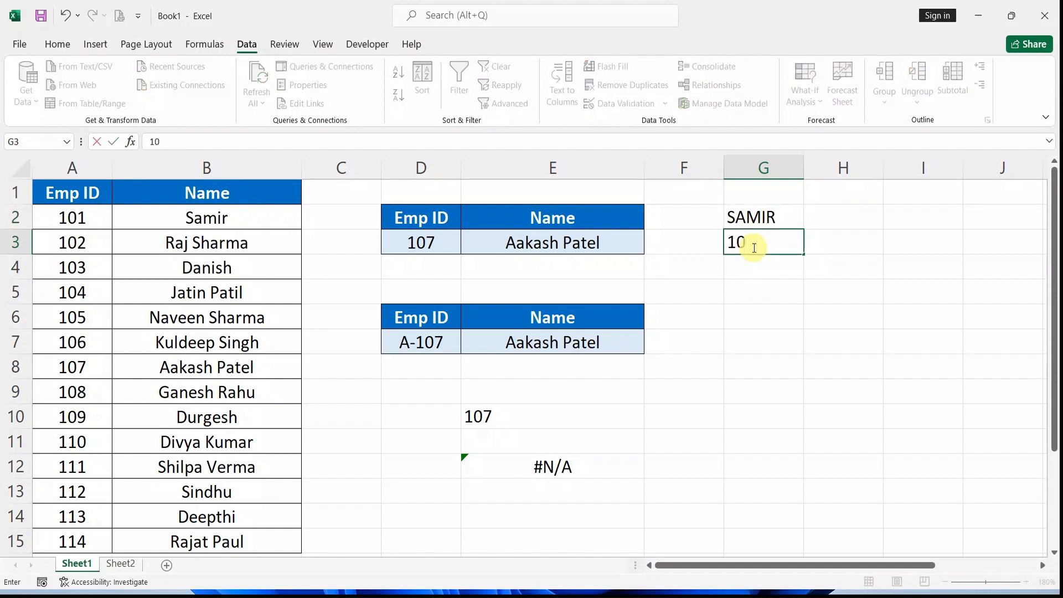
type("7")
key("Return")
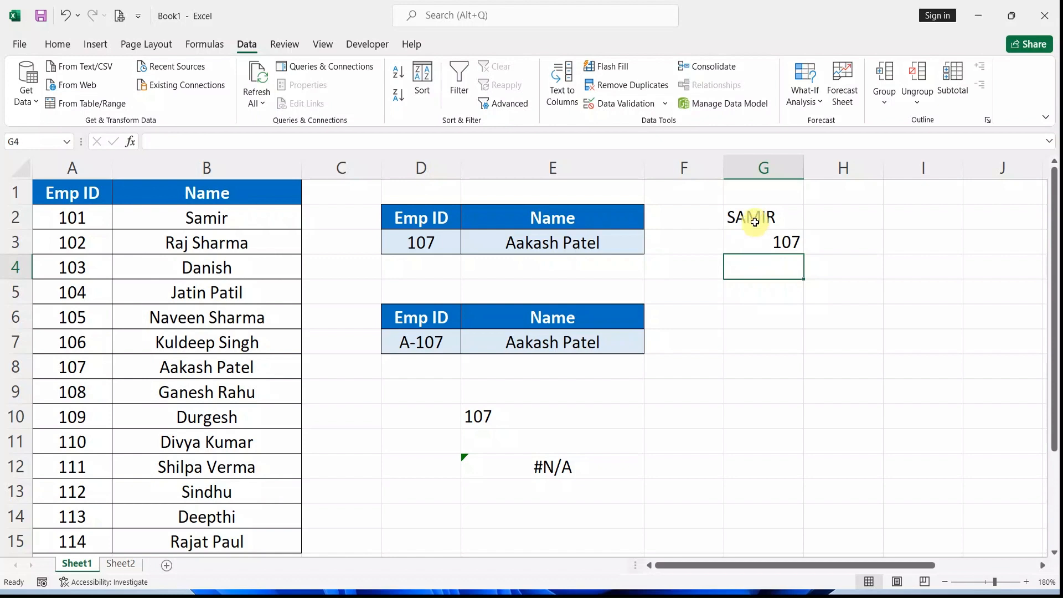
left_click(754, 221)
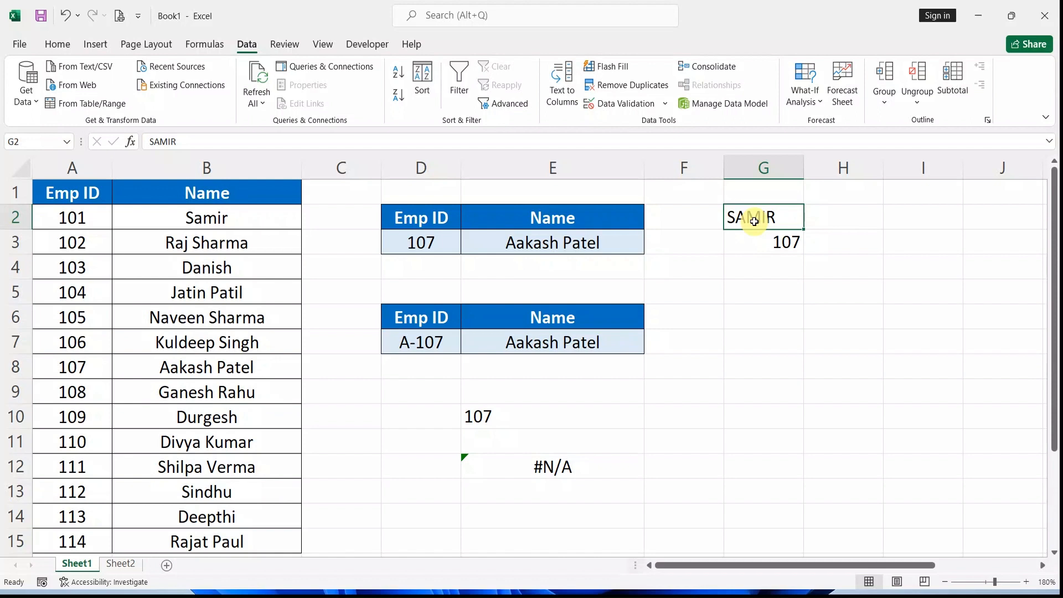
left_click(477, 417)
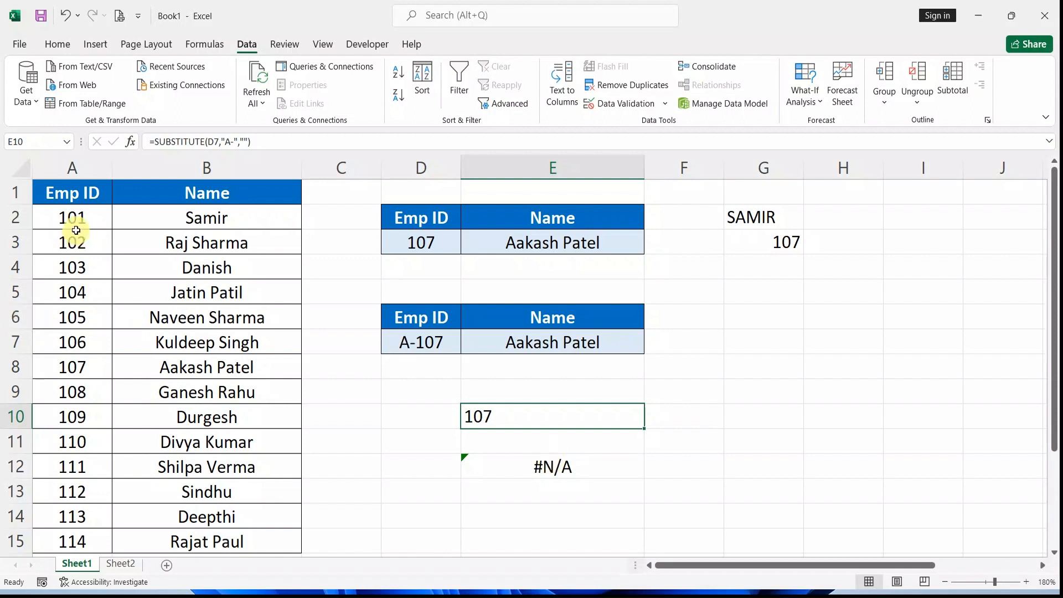
Convert the SUBSTITUTE result in E10 from text to a number by entering =VALUE(E10) in F10.
left_click_drag(76, 218, 82, 346)
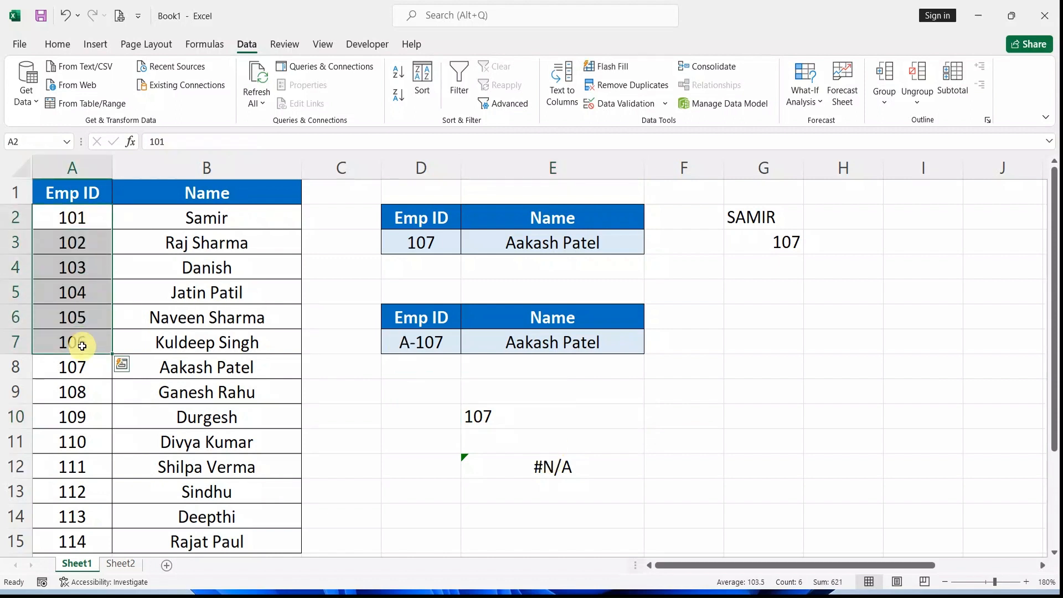
left_click(498, 424)
left_click(497, 423)
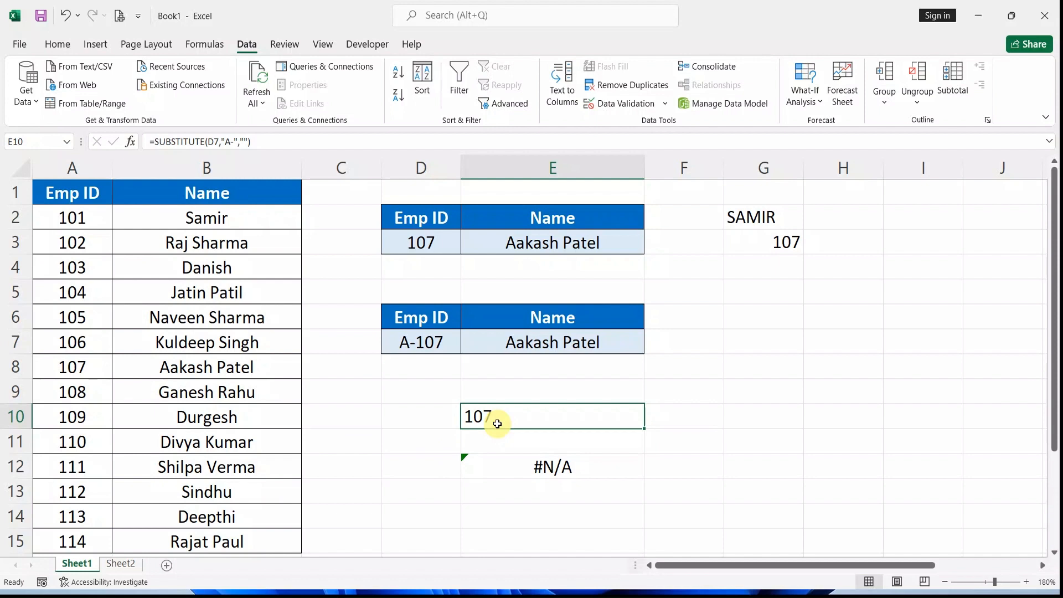
left_click(678, 419)
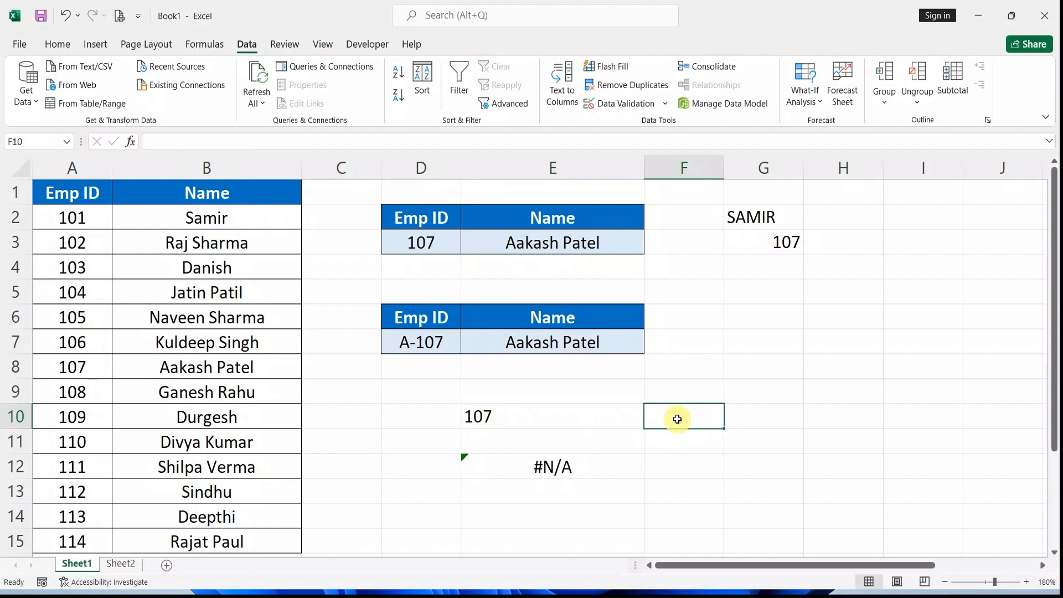
type("=")
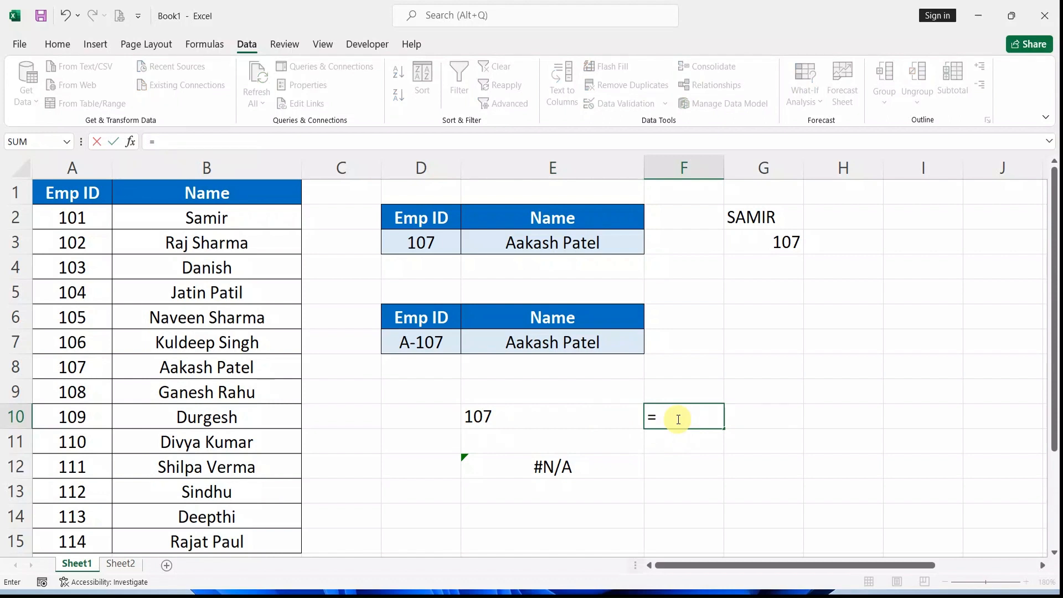
type("VALUE")
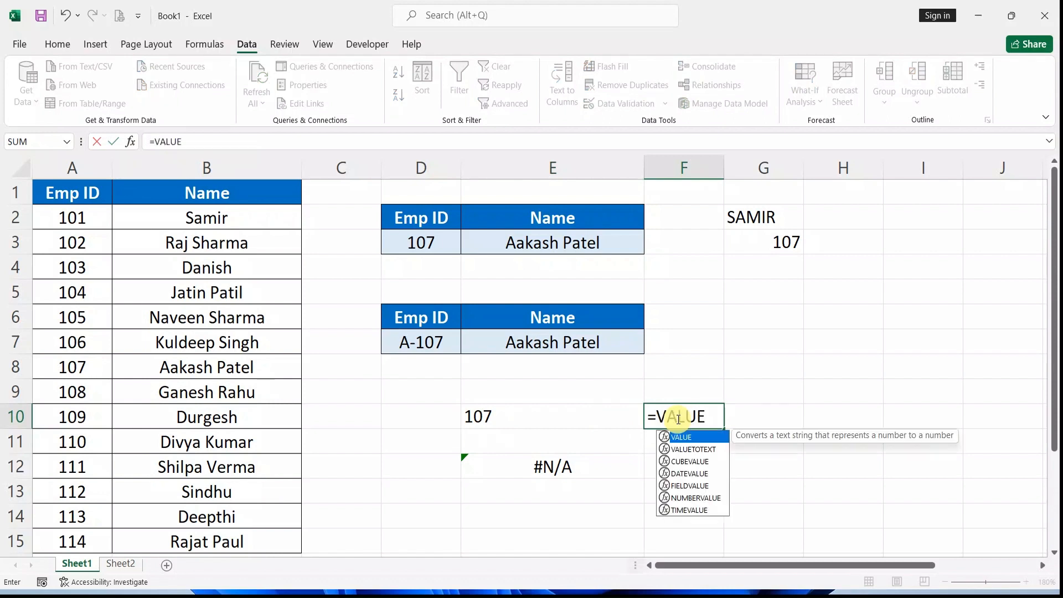
type("(")
left_click(547, 422)
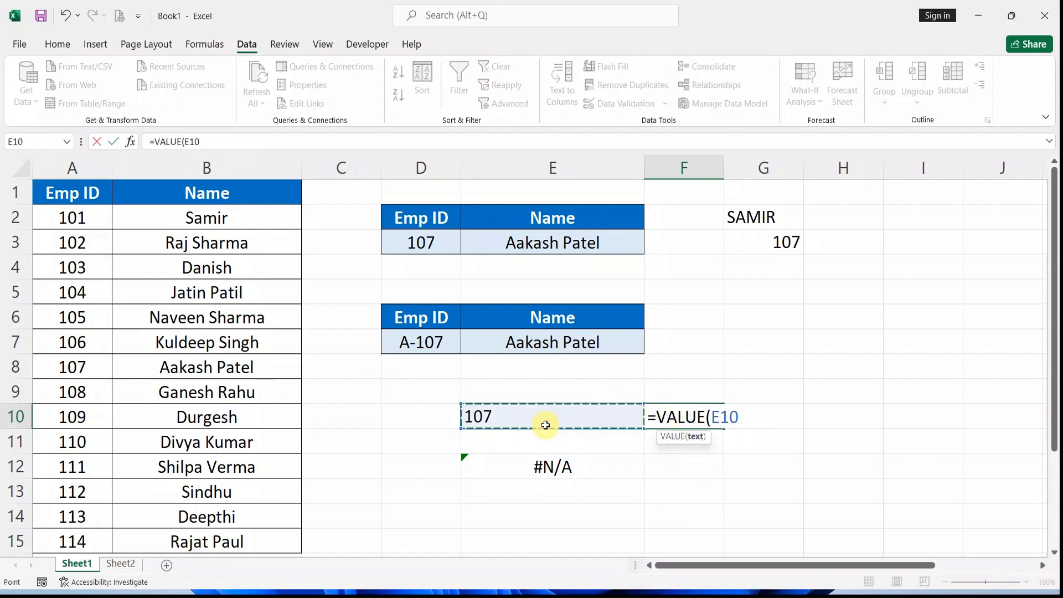
type(")")
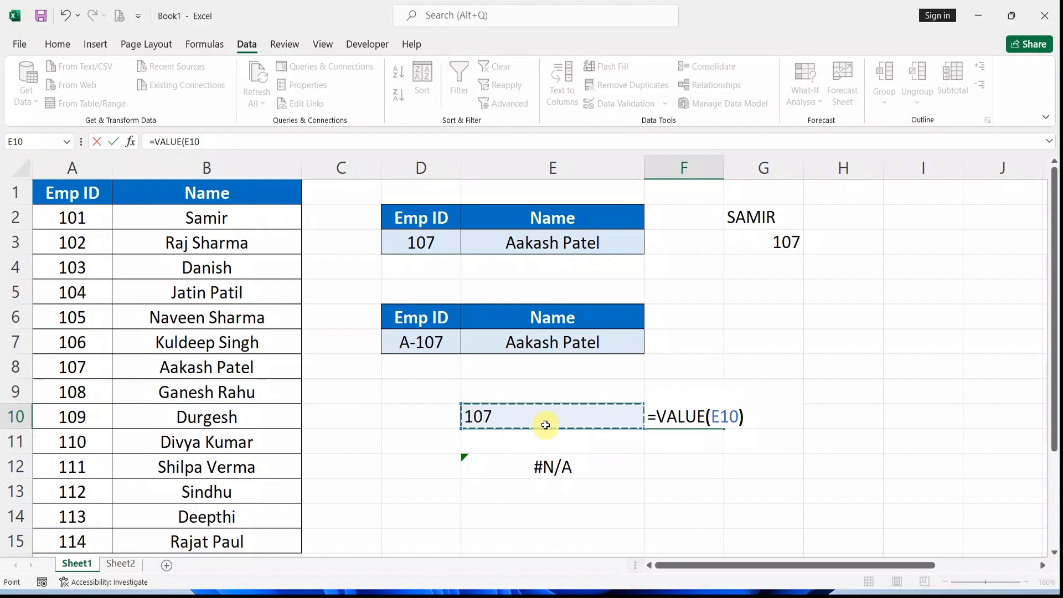
key("Return")
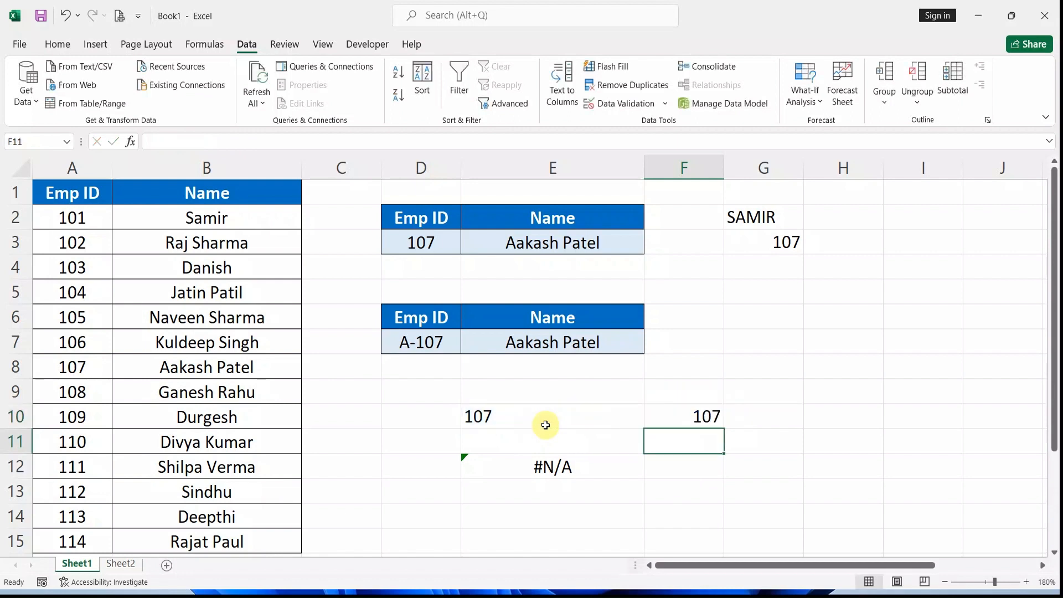
Change the lookup value of the VLOOKUP formula in E12 to F10.
left_click(542, 467)
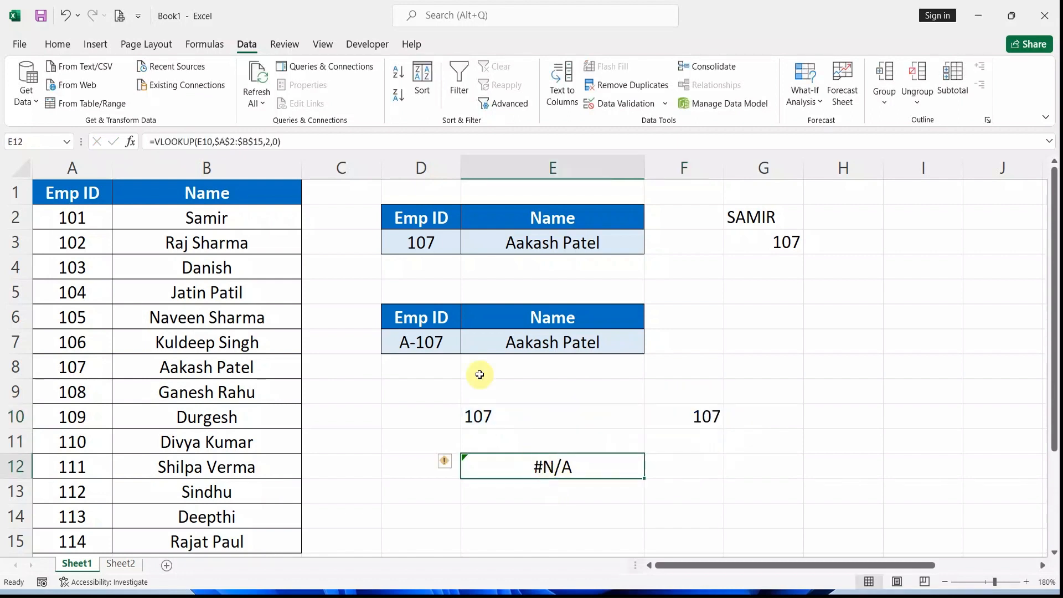
left_click(203, 139)
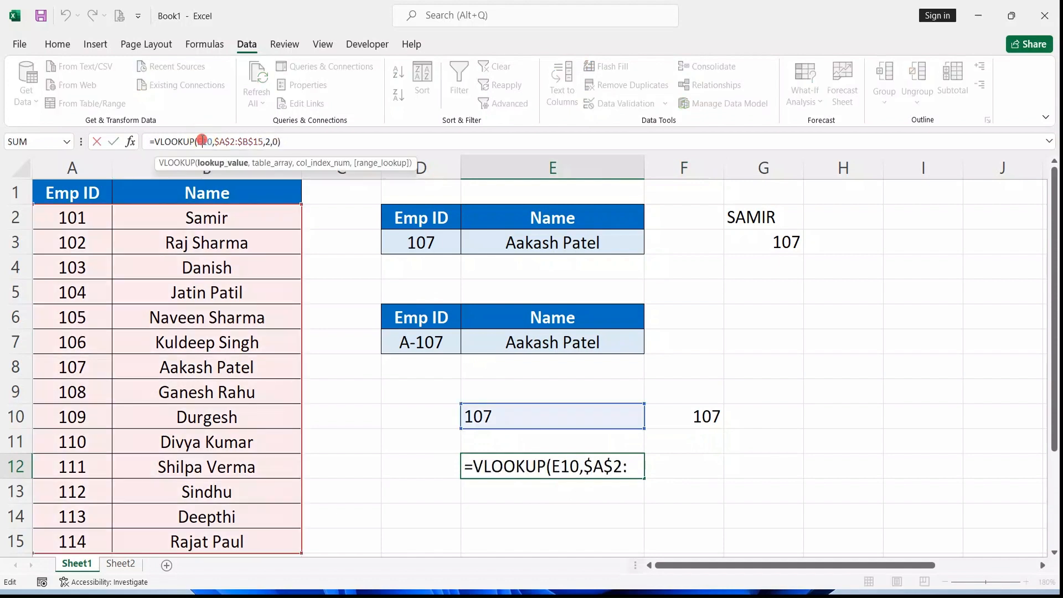
key("BackSpace")
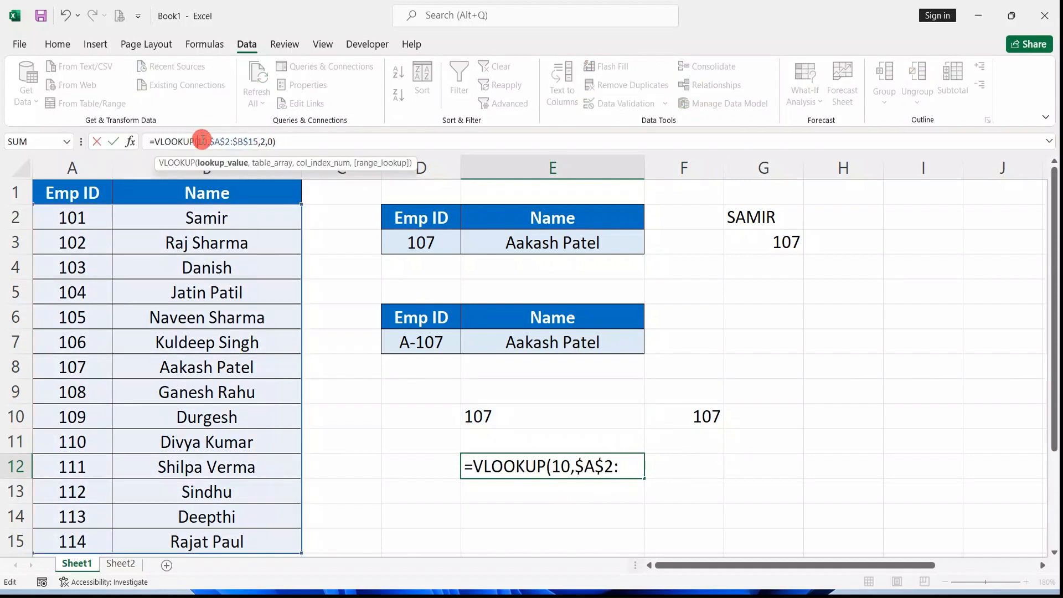
type("F")
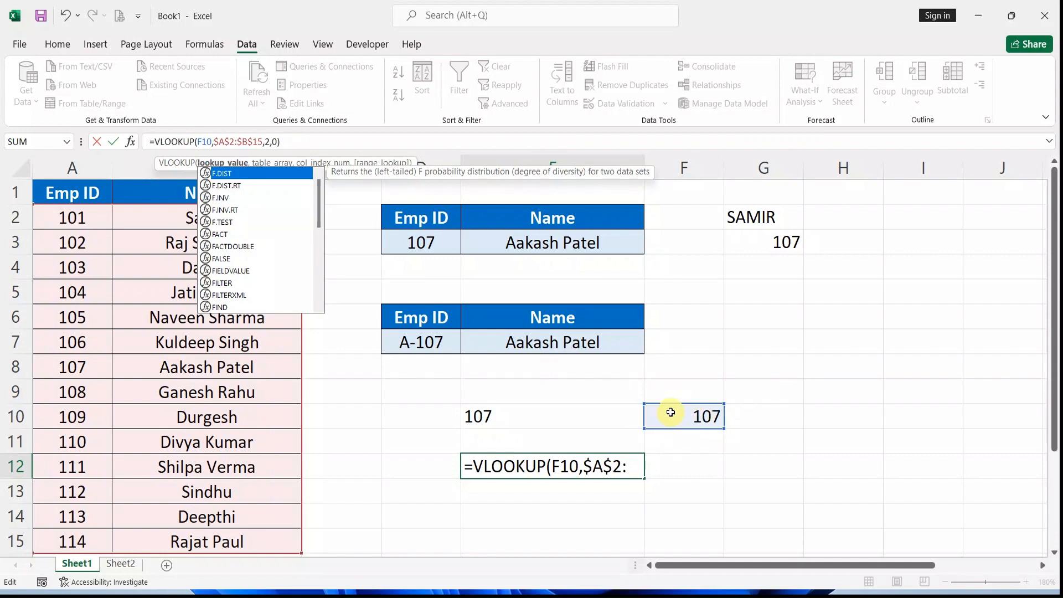
key("Return")
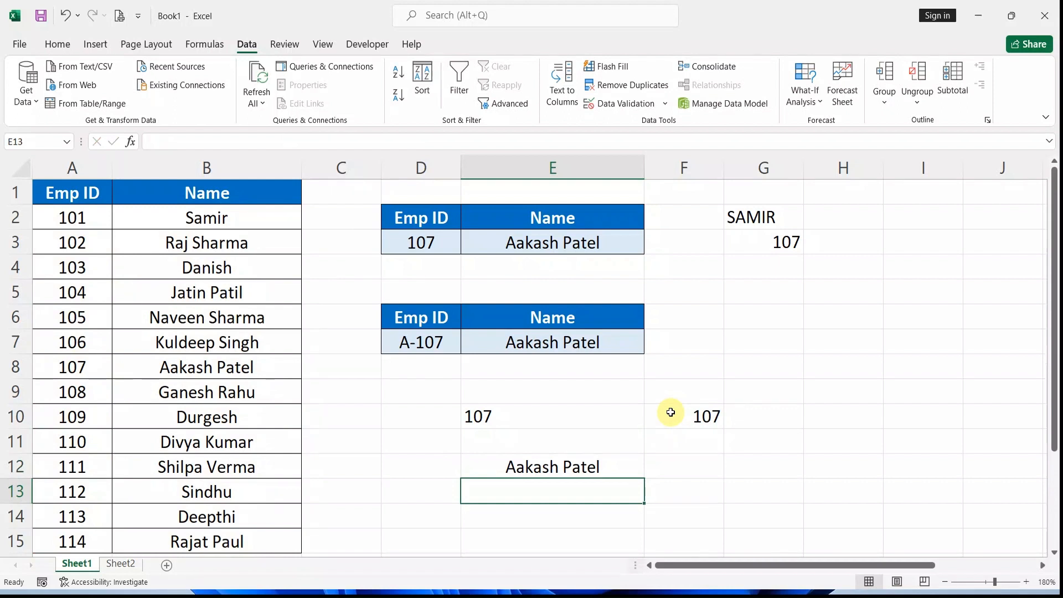
Compare the SUBSTITUTE result in E10 with the VALUE result in F10, the samples in G2:G3 and the lookup in E12.
left_click(516, 424)
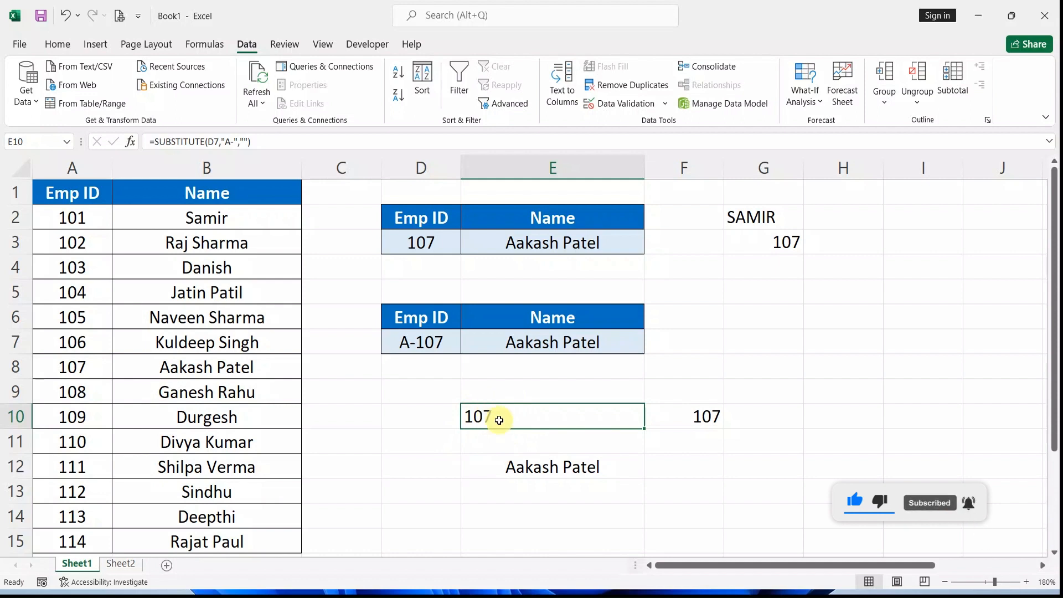
left_click(681, 416)
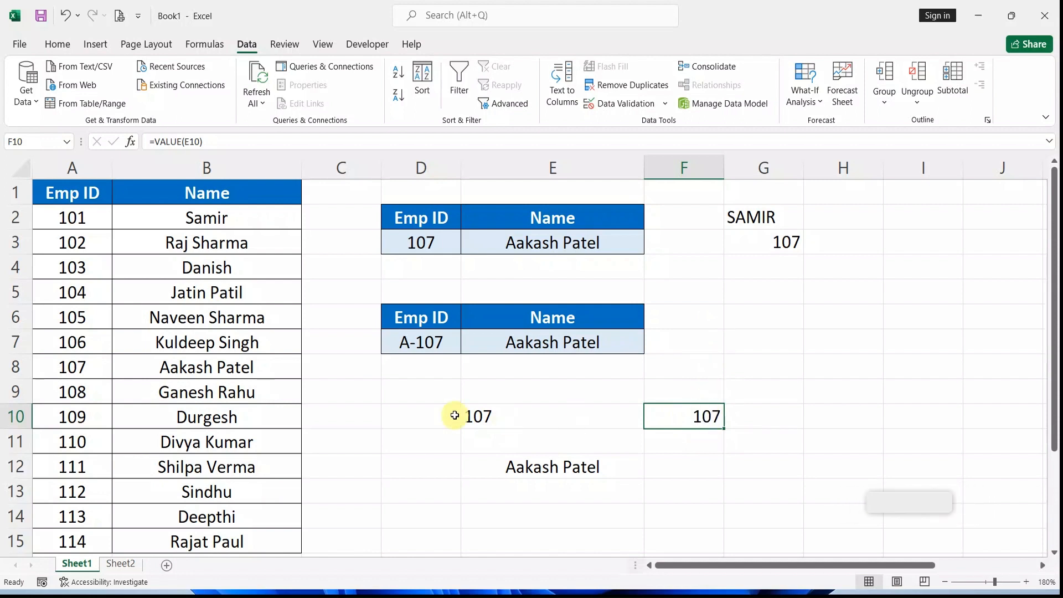
left_click(494, 418)
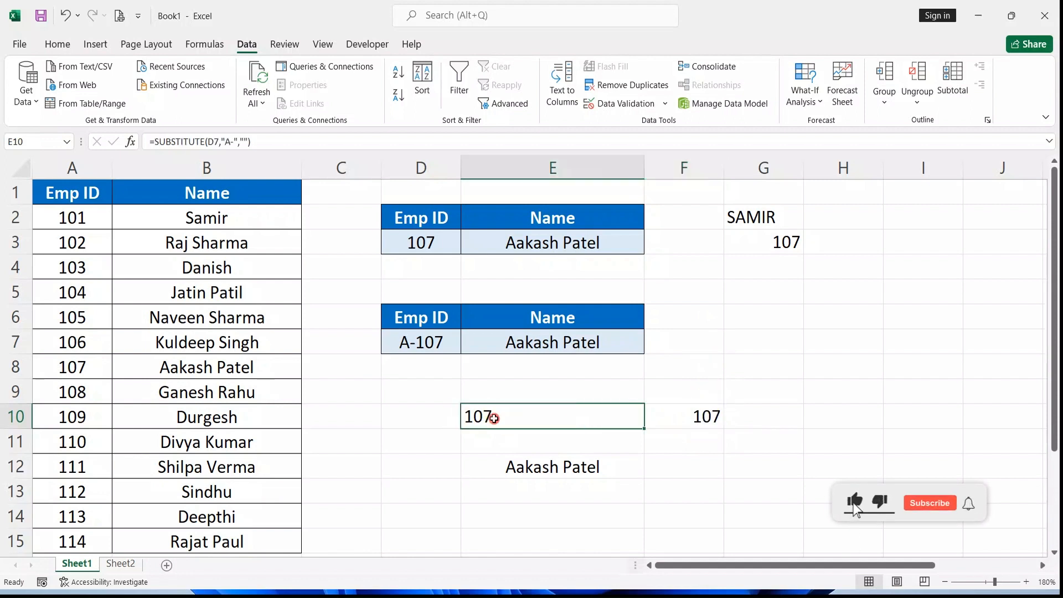
left_click_drag(764, 220, 767, 241)
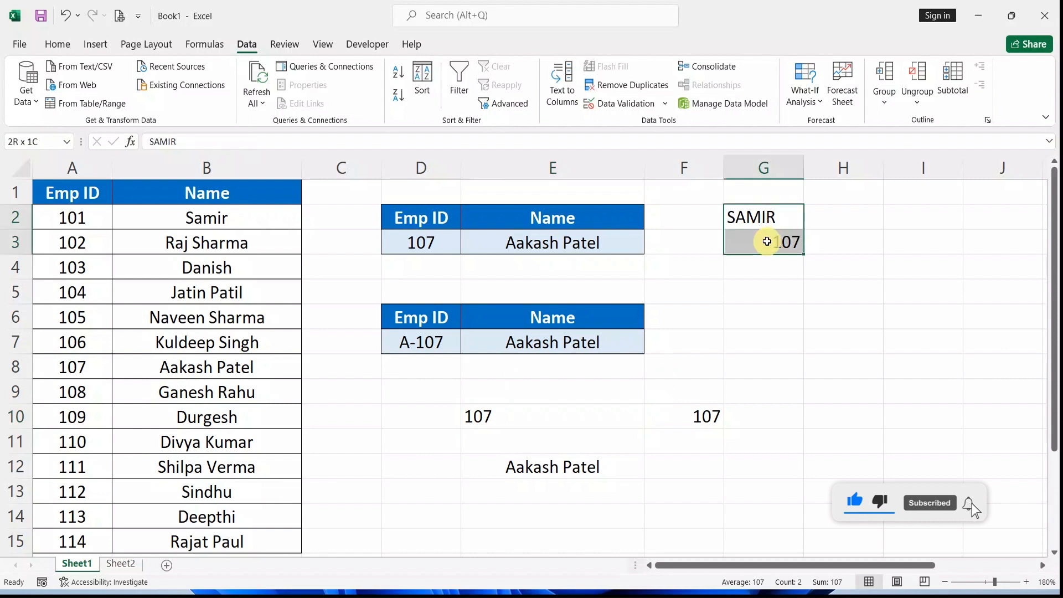
left_click(580, 470)
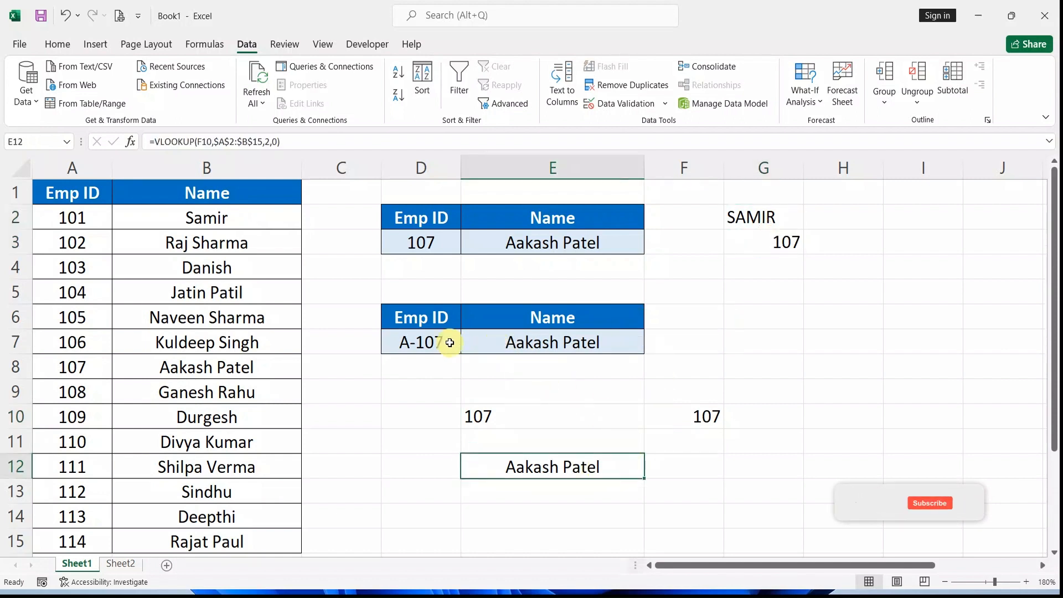
Clear the Name result in E7 and start a new VLOOKUP formula there.
left_click(539, 344)
key("Delete")
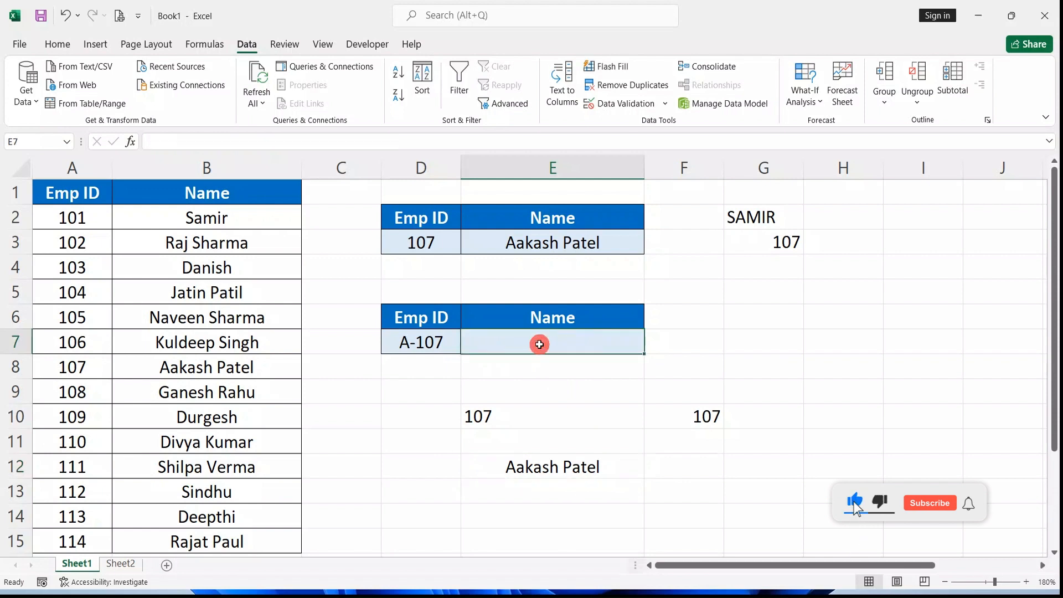
type("=")
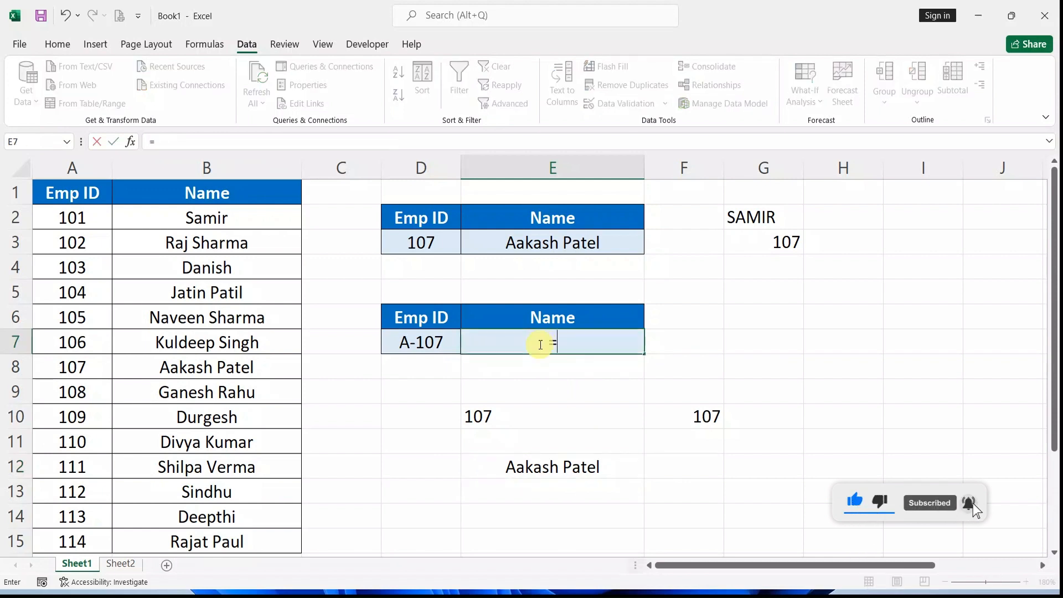
type("V")
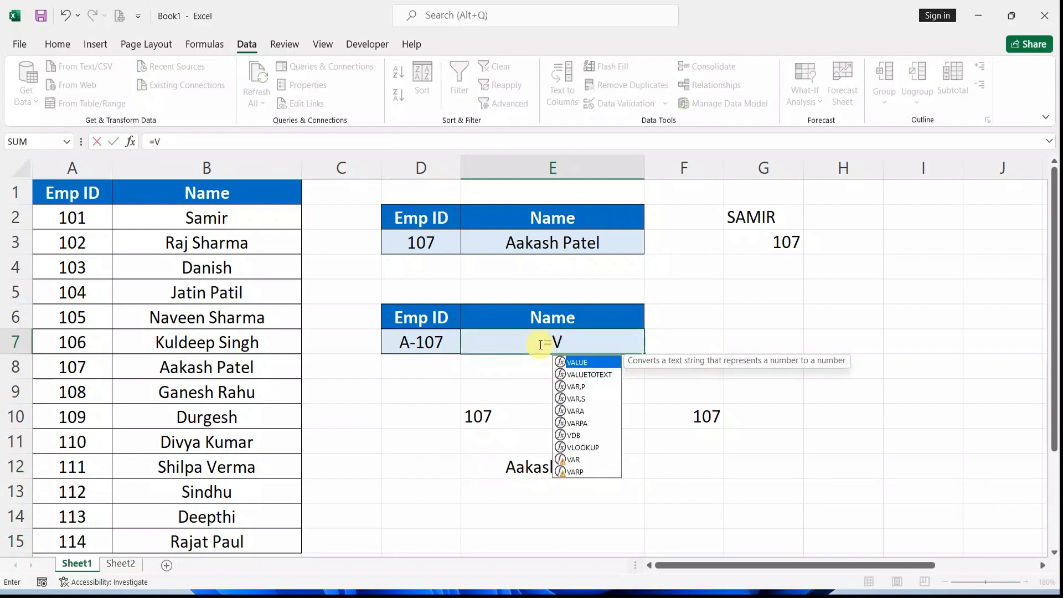
type("A")
key("BackSpace")
type("L")
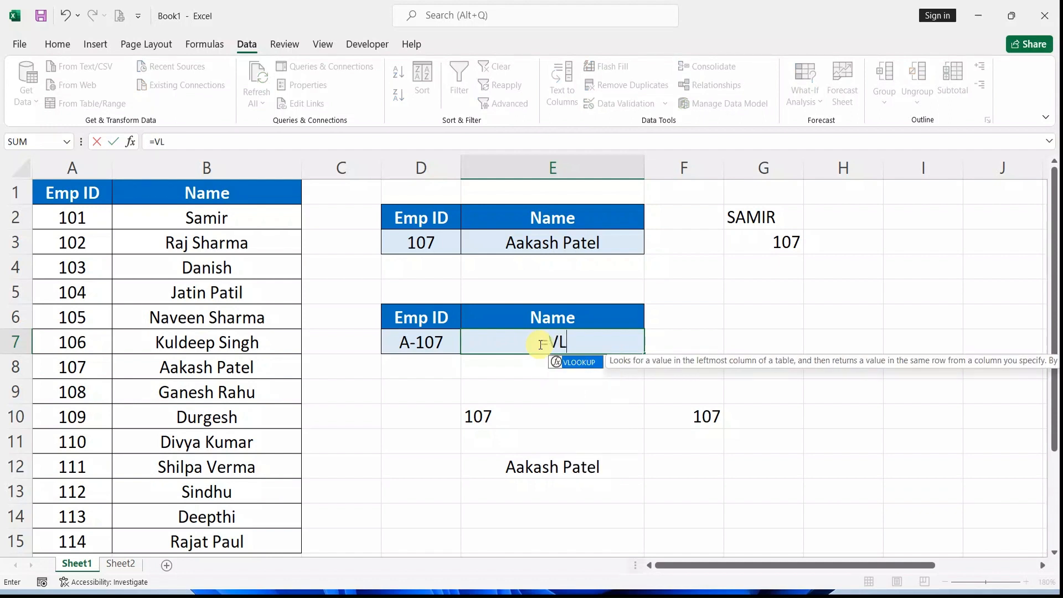
key("Tab")
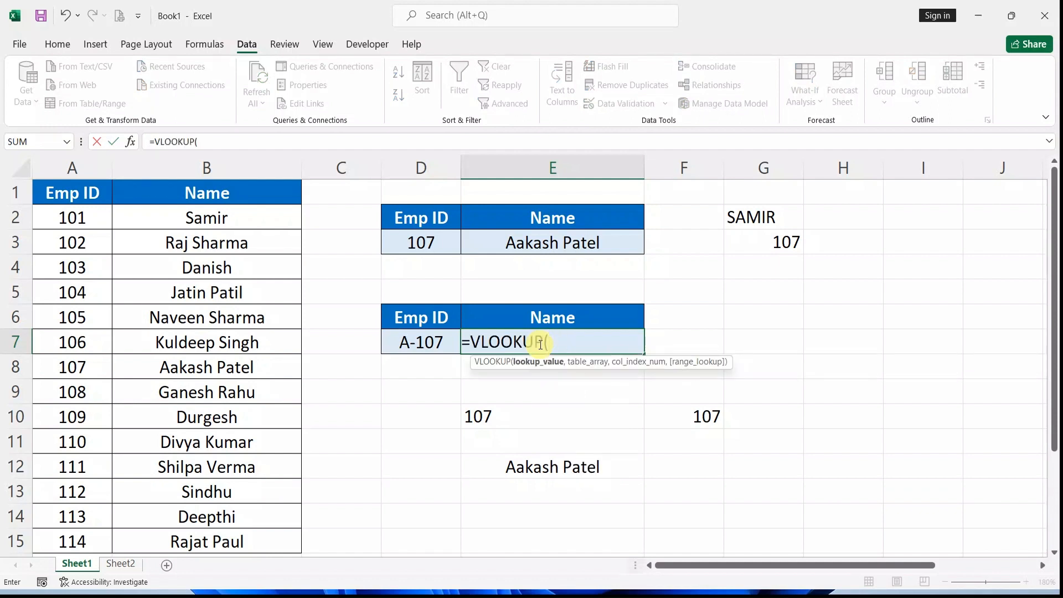
Use VALUE(SUBSTITUTE(D7,"A-","")) as the lookup value of the VLOOKUP in E7.
type("VA")
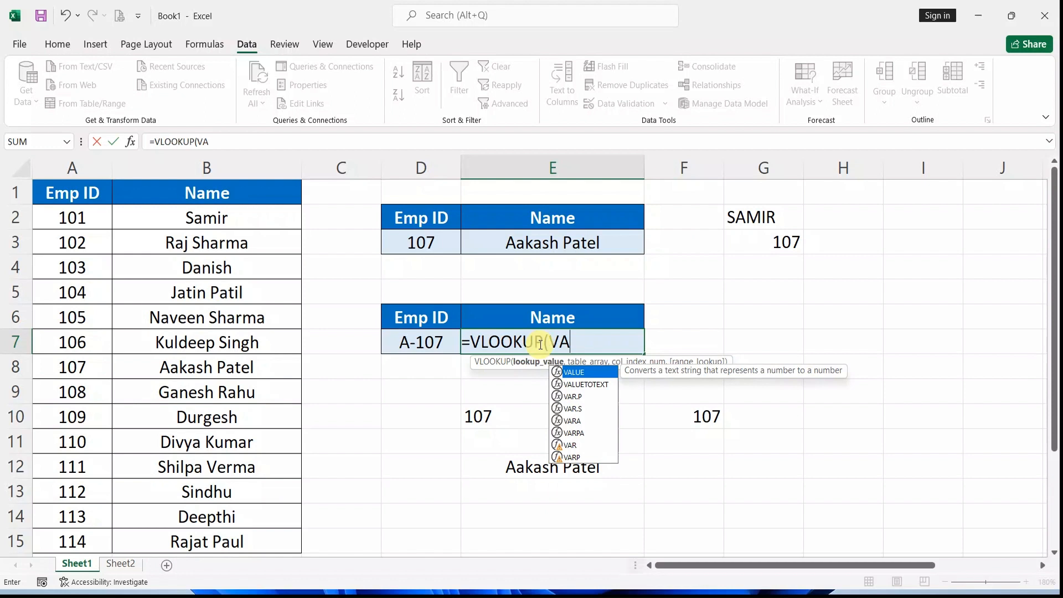
type("LUE")
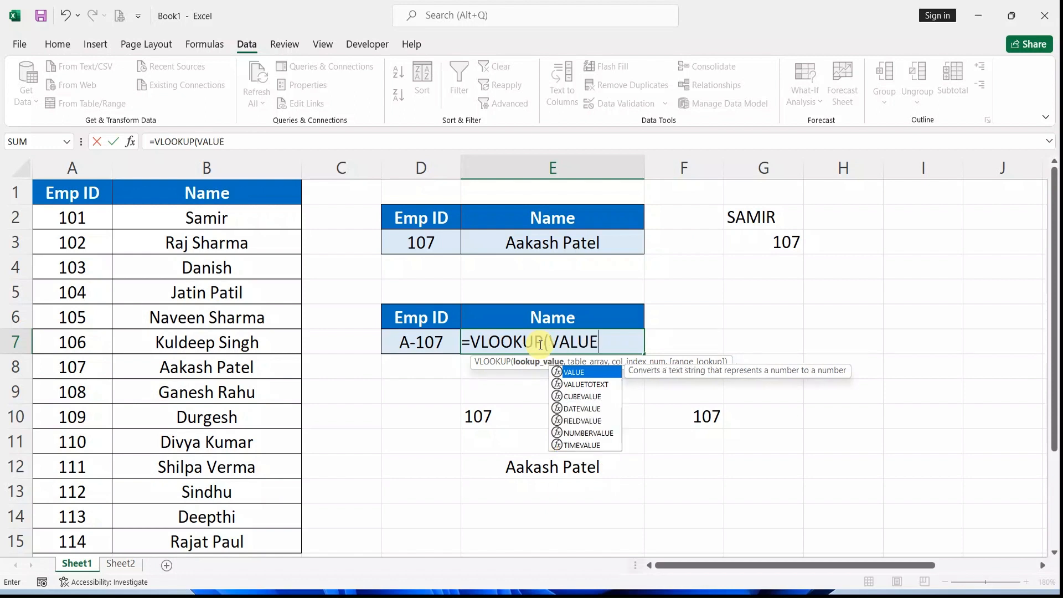
type("(SU")
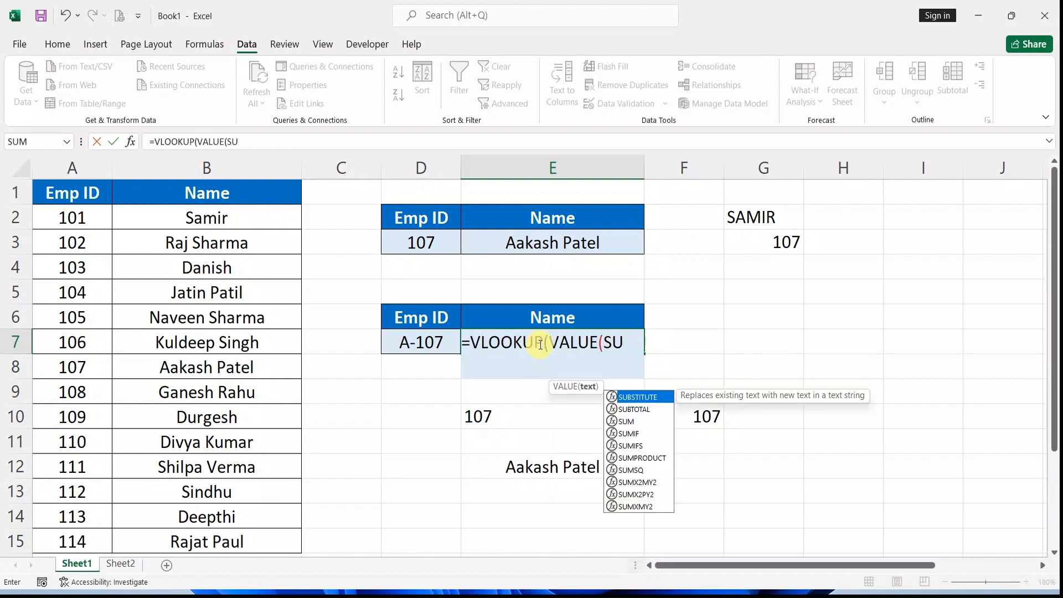
key("Tab")
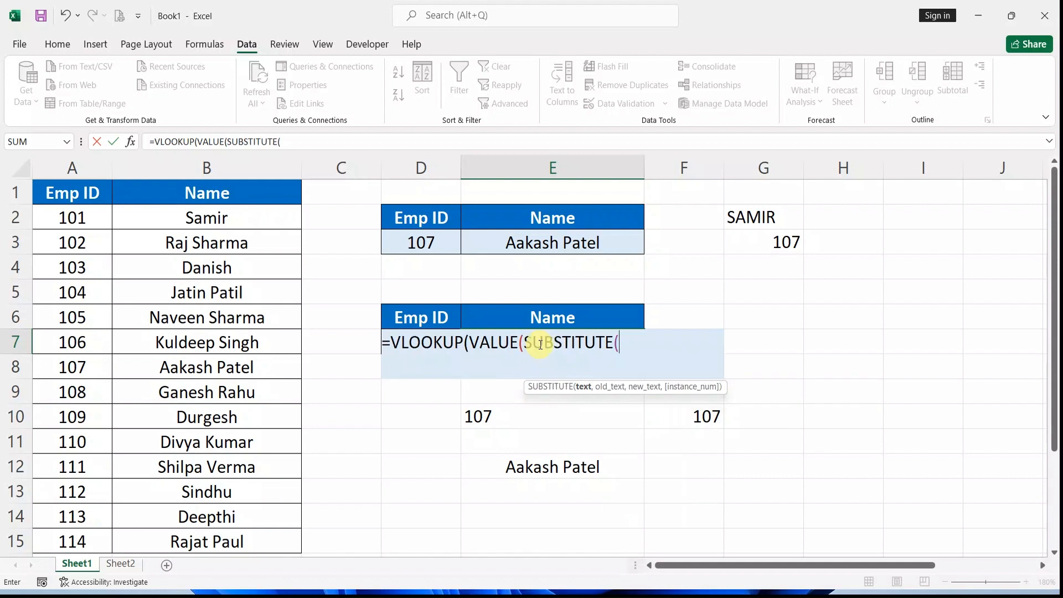
left_click(412, 318)
key("Down")
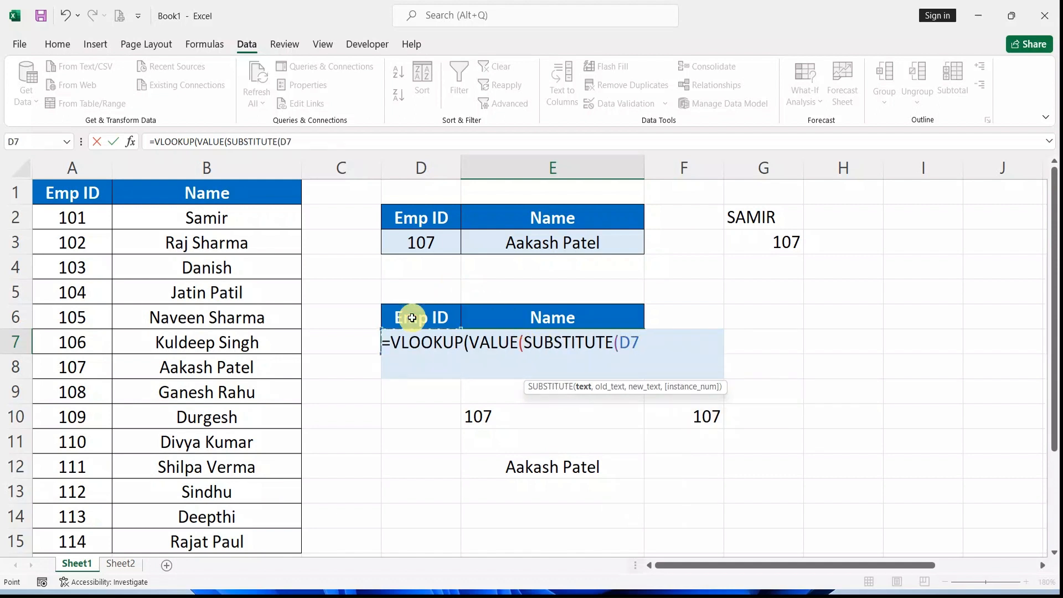
type(",\"A-\",")
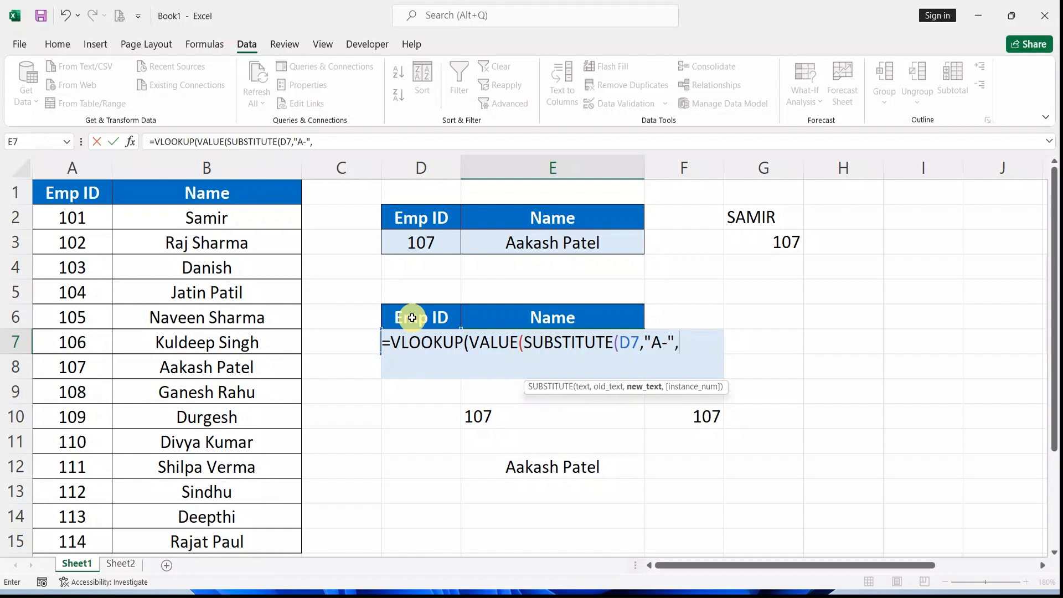
type("\"\")")
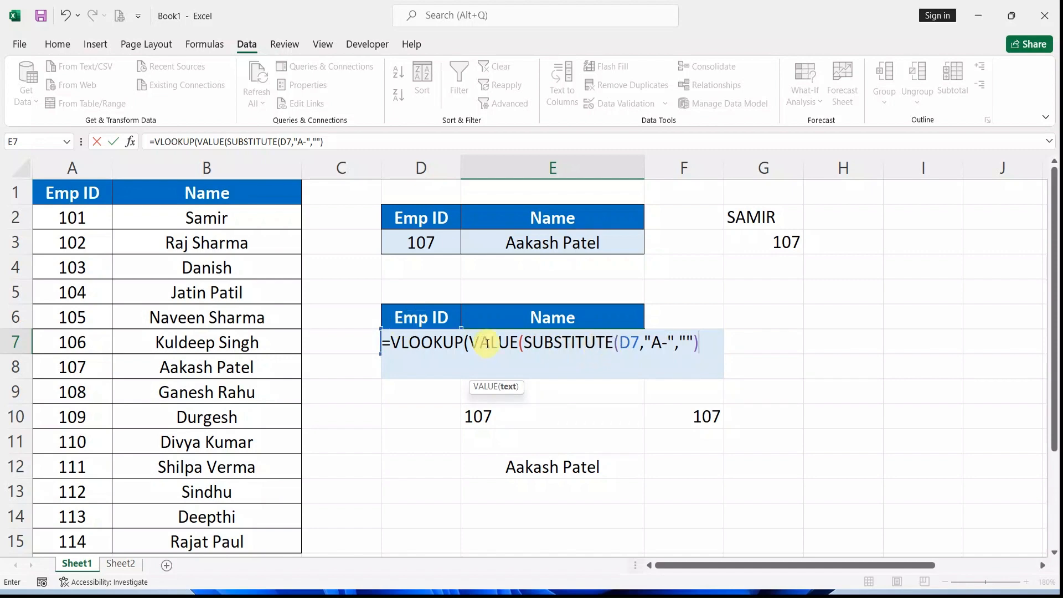
type(")")
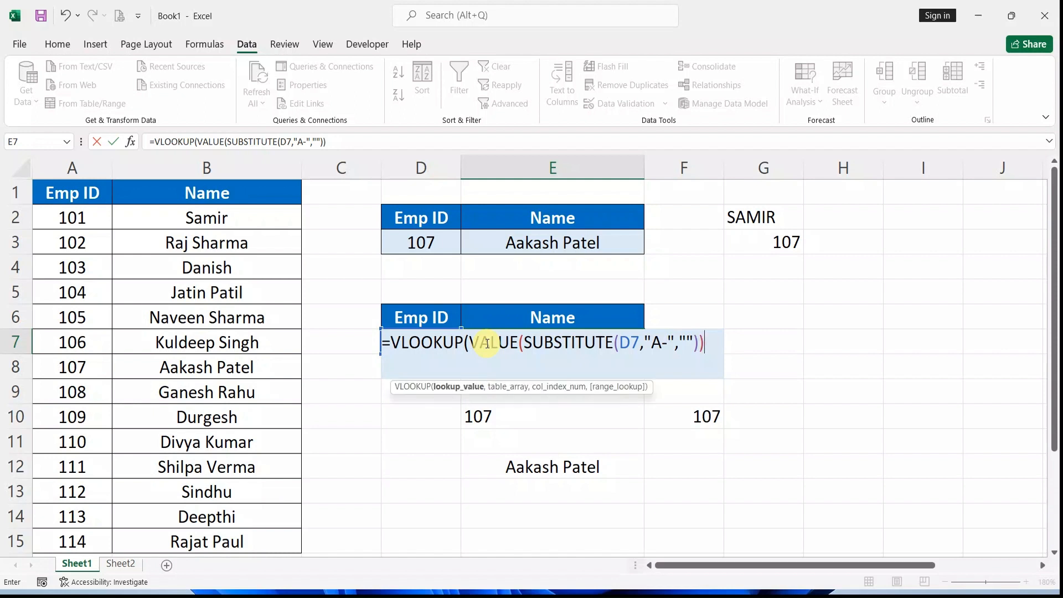
type(",")
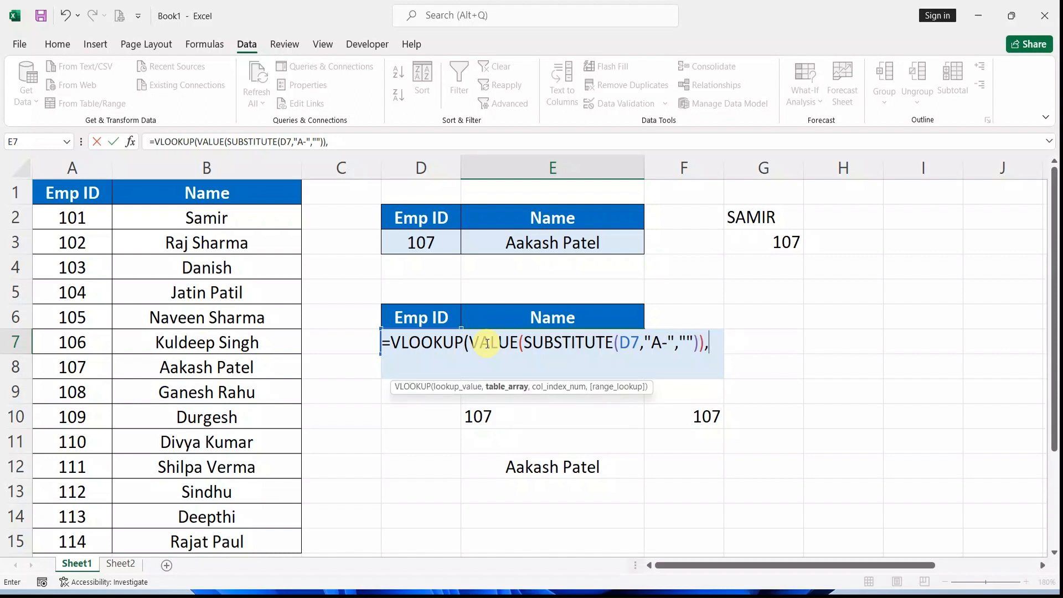
Set the table array of the VLOOKUP in E7 to the absolute range $A$2:$B$15.
left_click(86, 221)
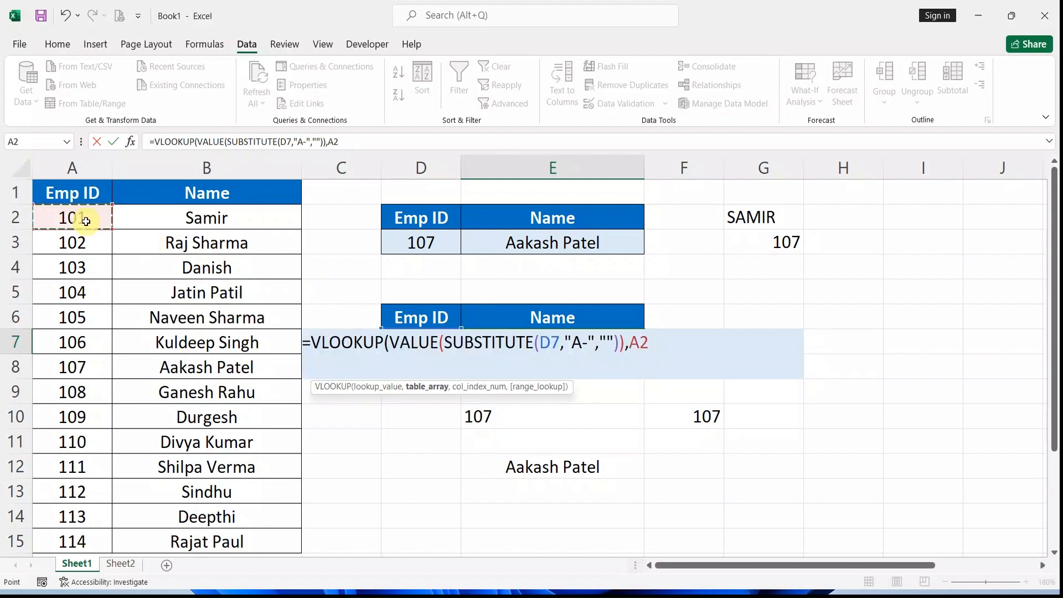
key("ctrl+shift+Down")
key("ctrl+shift+Right")
key("F4")
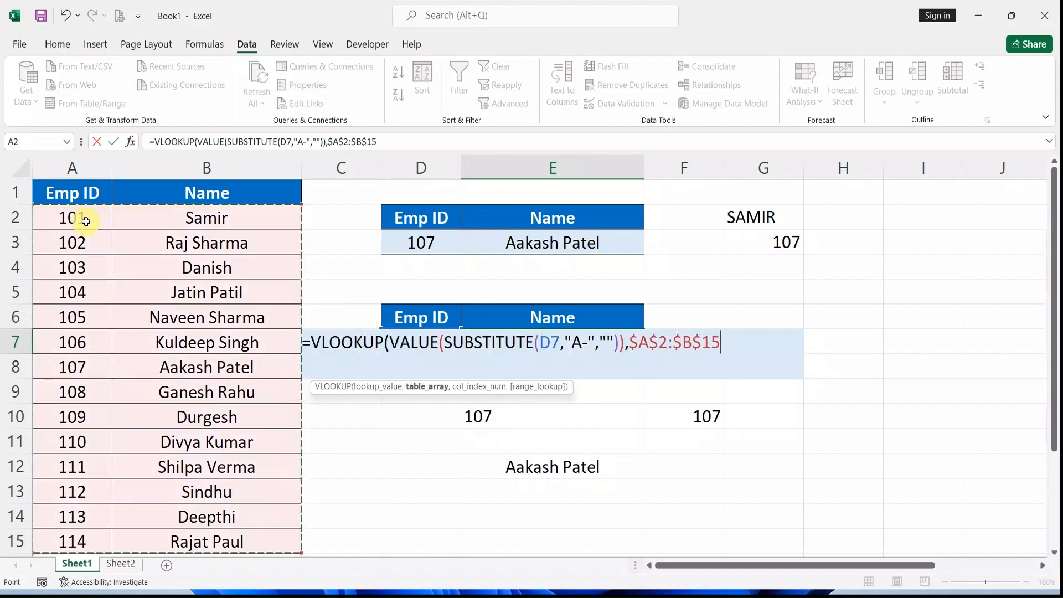
type(",")
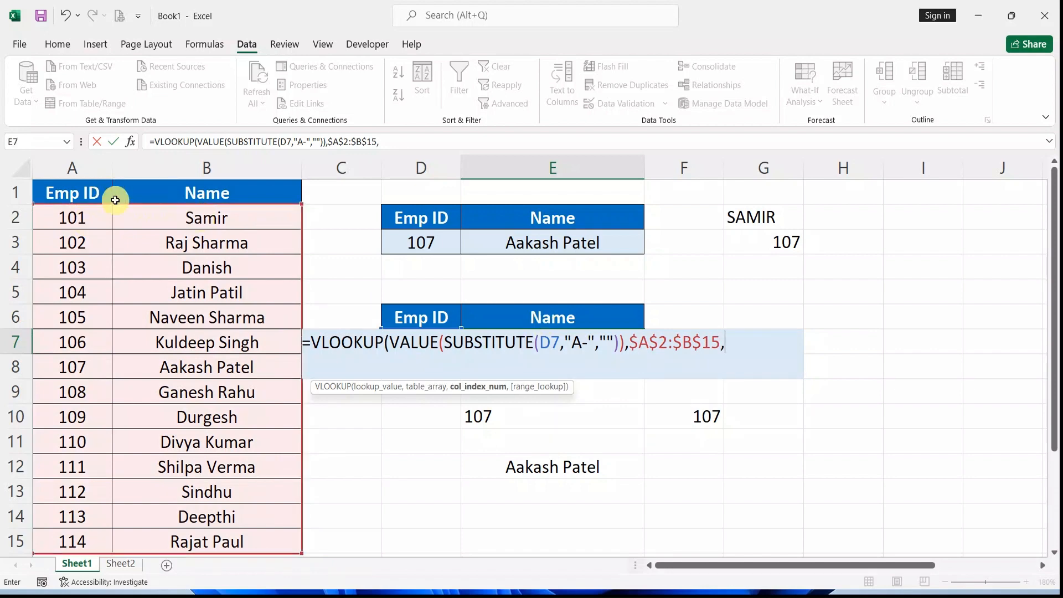
Complete the VLOOKUP in E7 with column index 2 and exact match 0.
type("2")
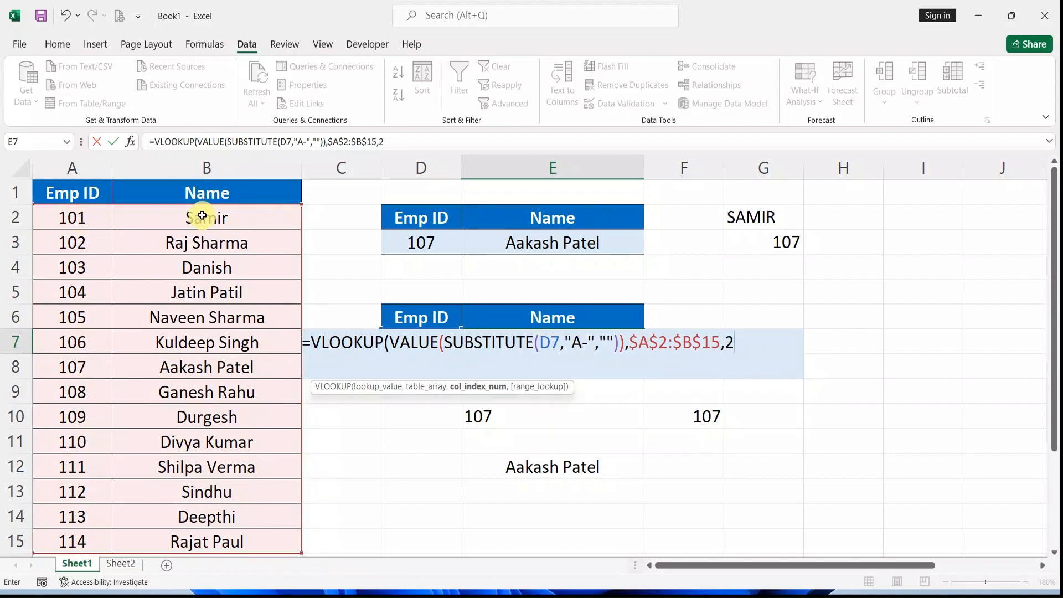
type(",")
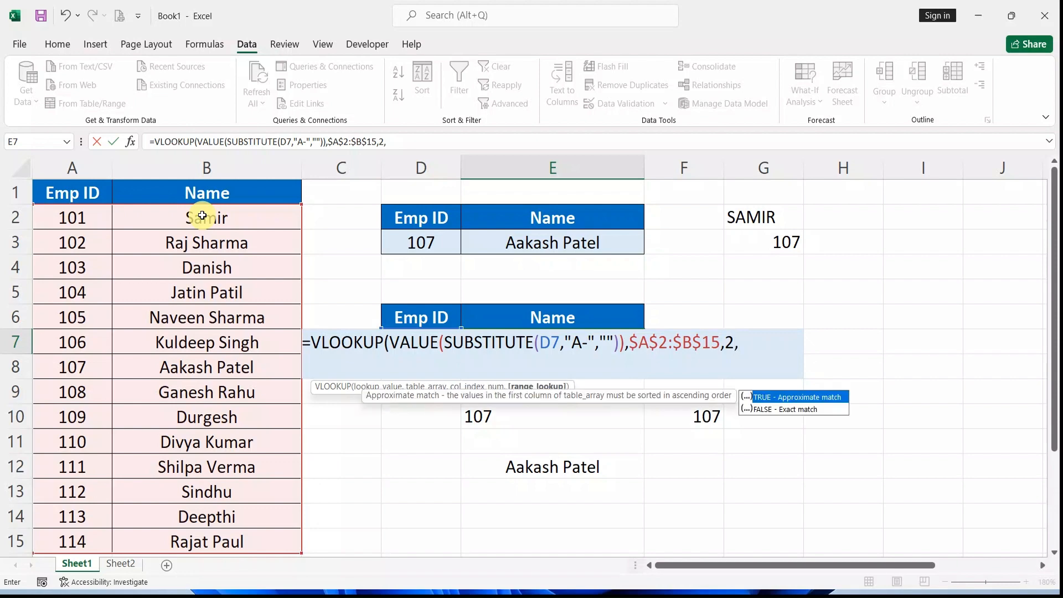
type("0)")
key("Return")
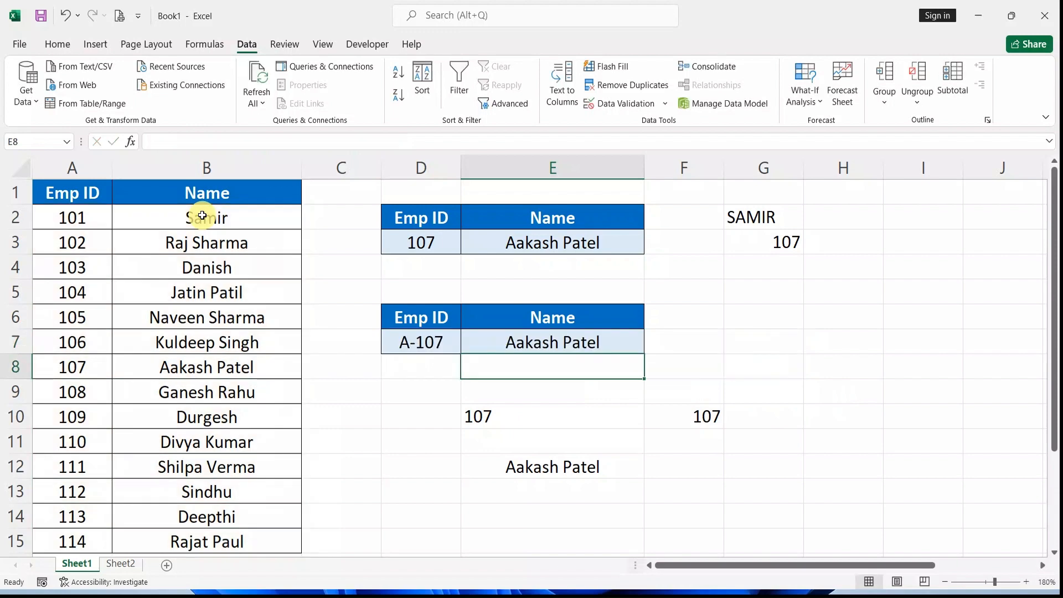
Test the lookup by setting the Emp ID in D7 to A-109 and finally to A-110.
left_click(438, 339)
left_click(467, 345)
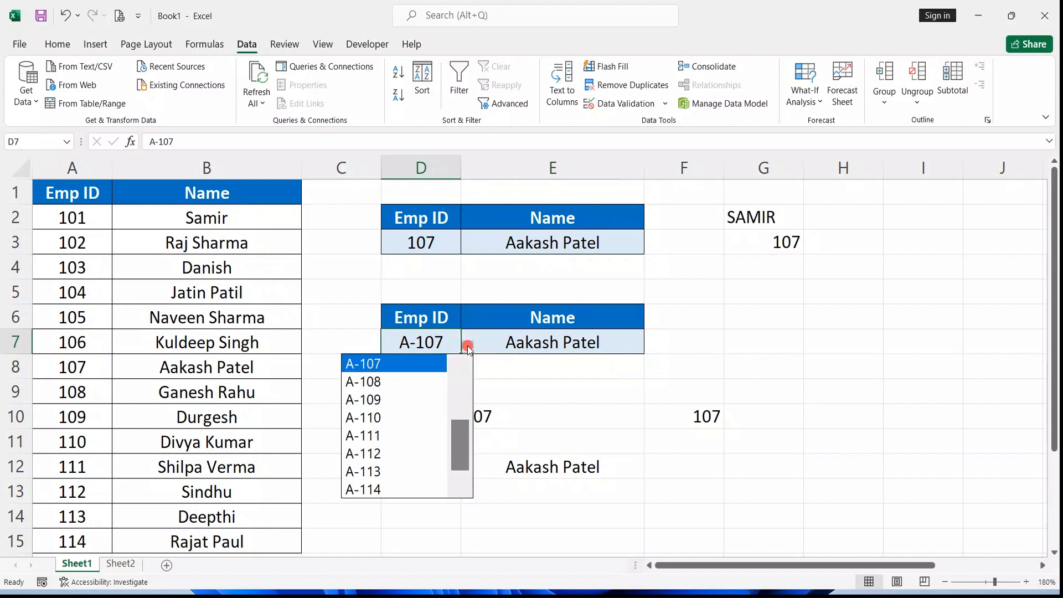
left_click(388, 400)
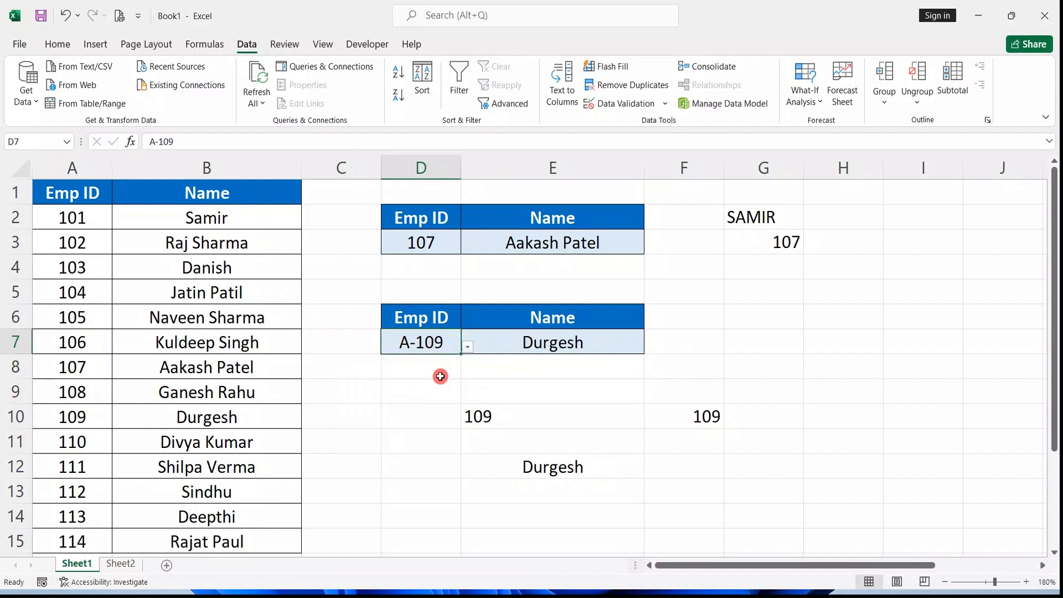
left_click(468, 346)
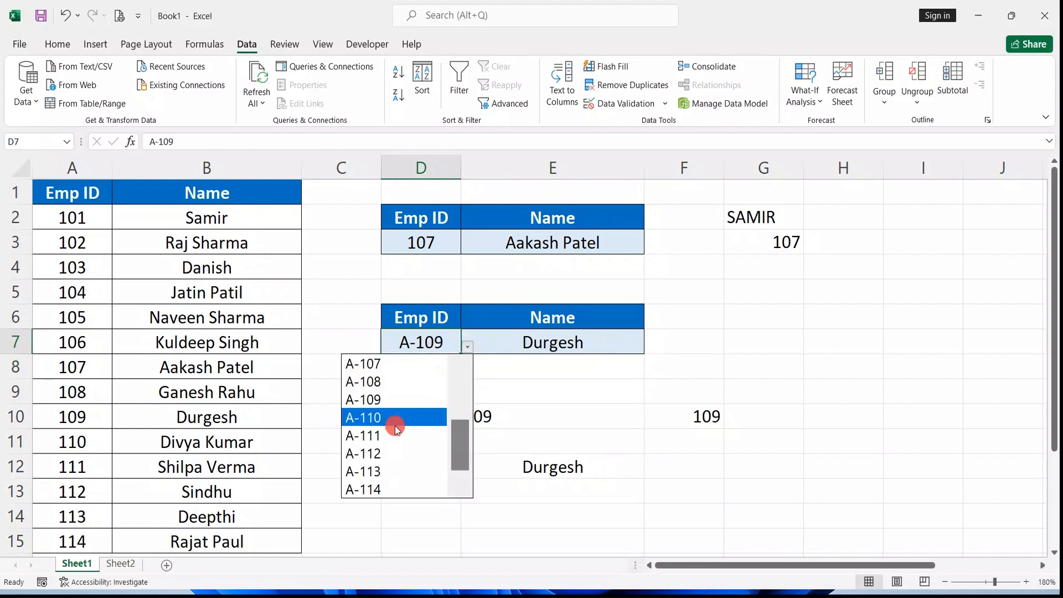
left_click(394, 425)
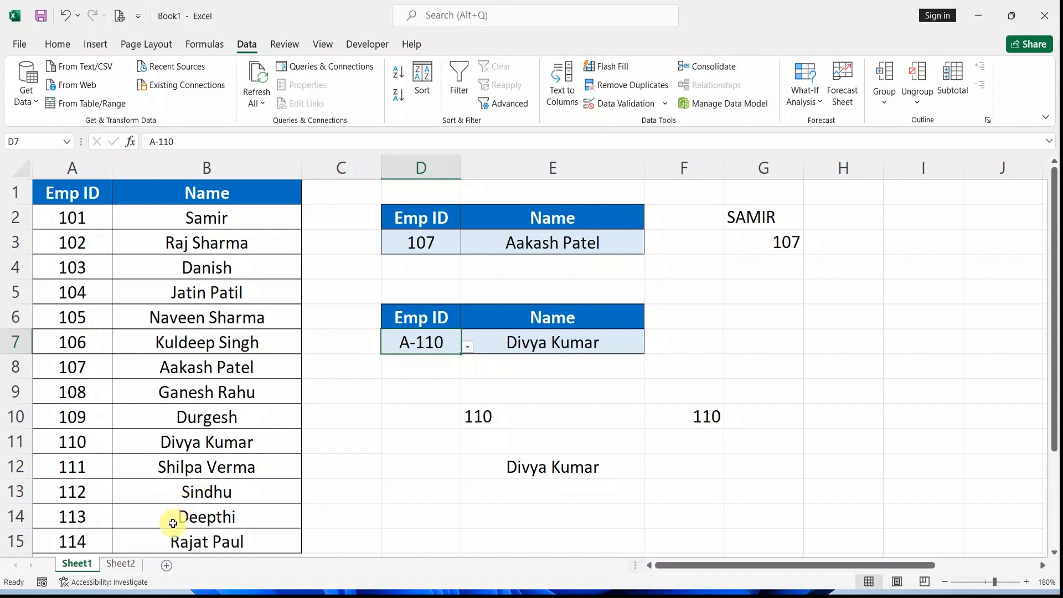
Switch to Sheet2 and examine its B- prefixed Emp IDs and the two lookup tables beside them.
key("ctrl+Page_Down")
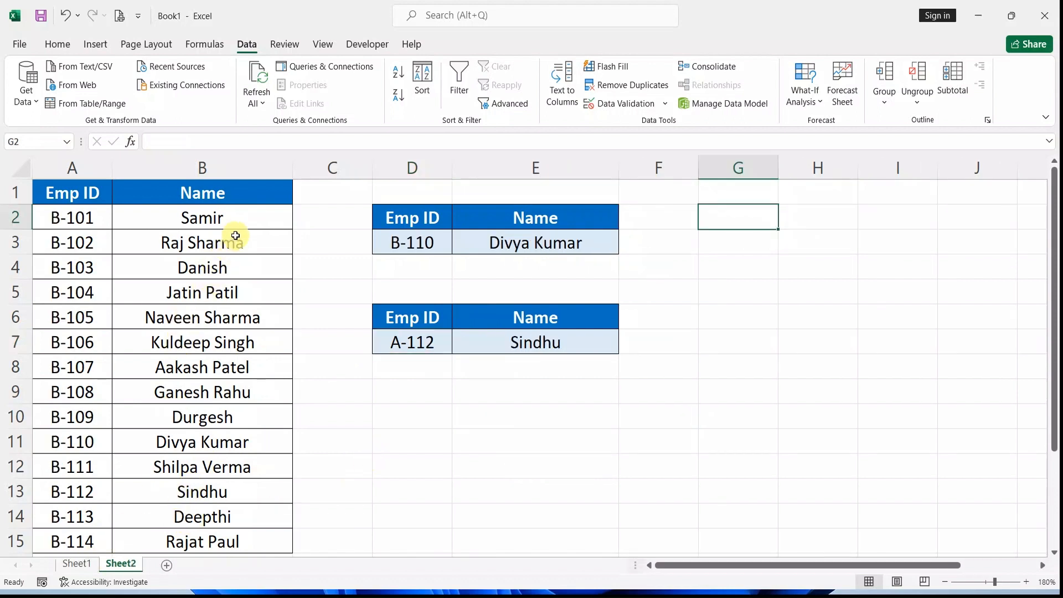
left_click_drag(82, 171, 131, 176)
left_click(68, 225)
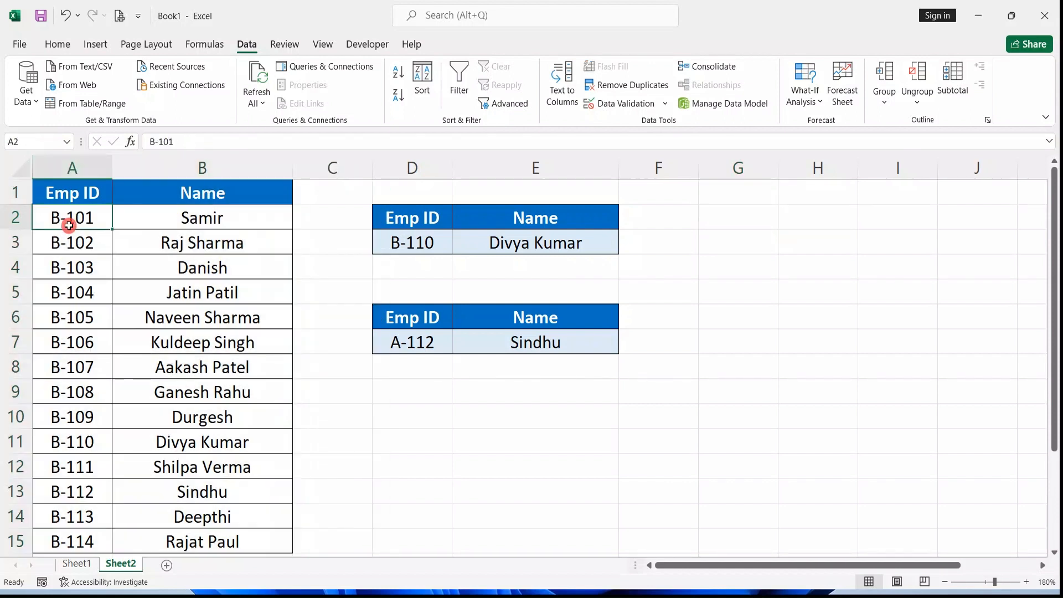
left_click_drag(69, 226, 67, 335)
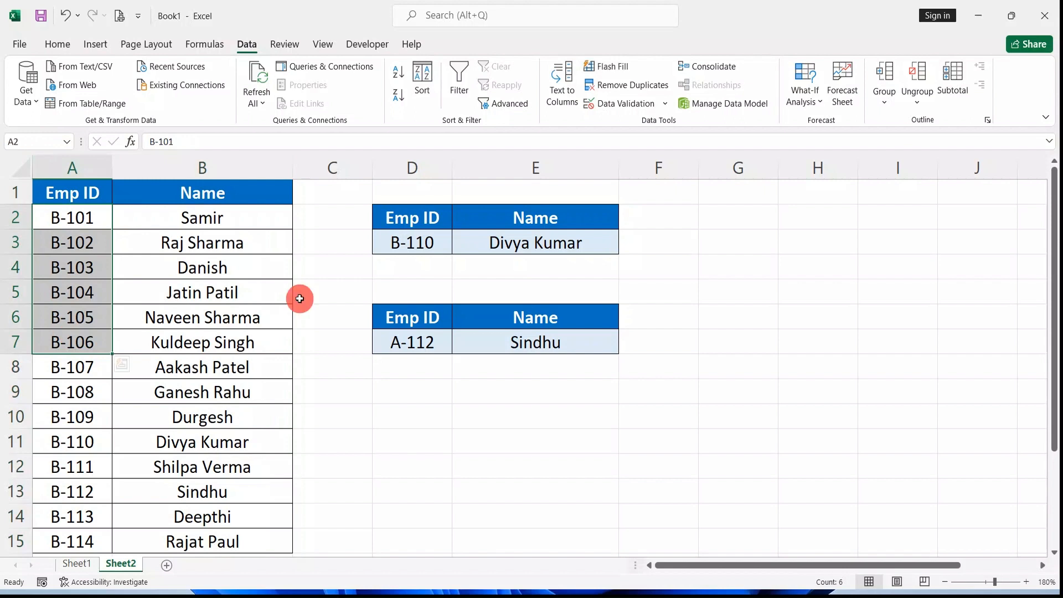
left_click(401, 222)
left_click(419, 317)
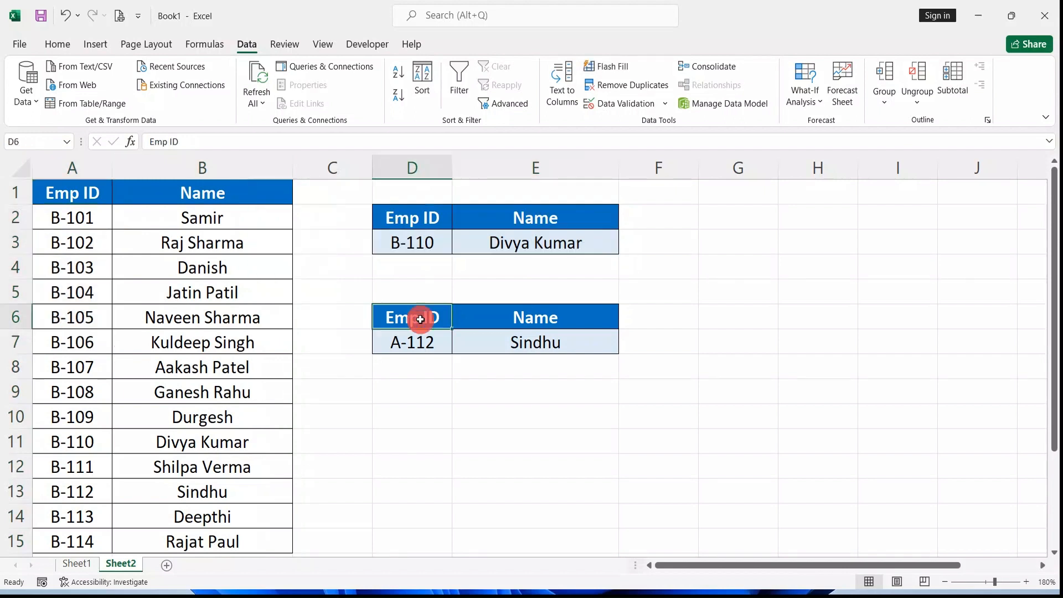
left_click_drag(416, 223, 498, 244)
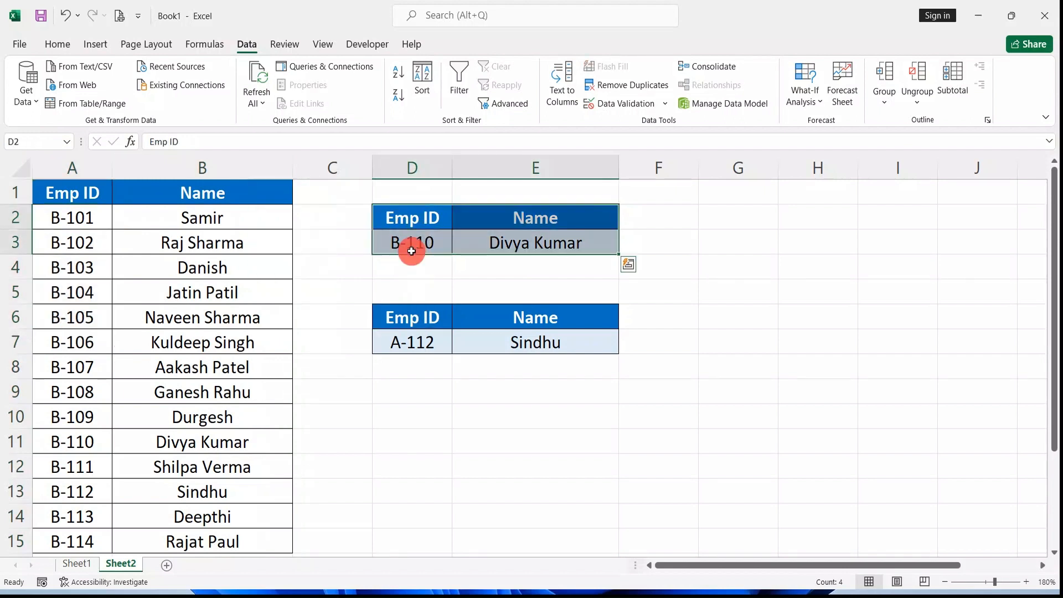
left_click(412, 251)
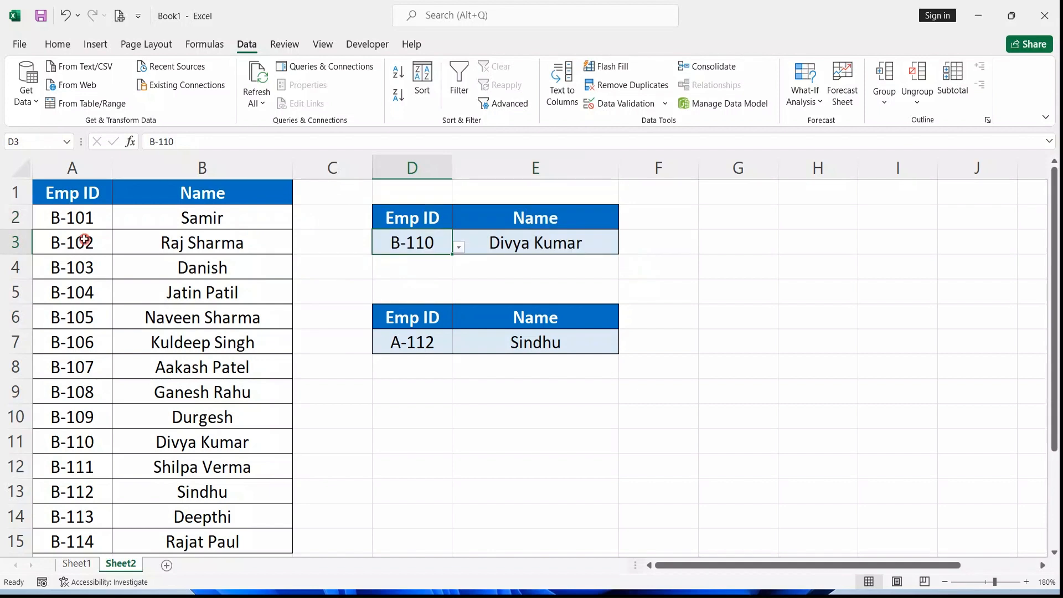
Compare the Emp IDs in column A of Sheet2 with the lookup IDs in D3 and D7.
left_click_drag(84, 224, 83, 340)
left_click(445, 248)
left_click(447, 248)
left_click(371, 307)
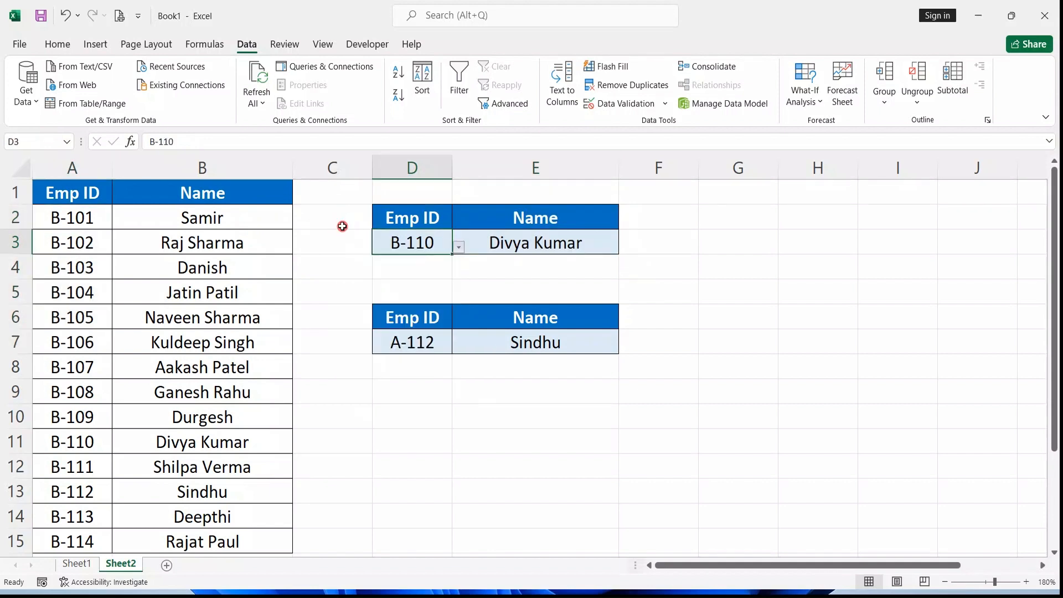
left_click(399, 316)
key("ctrl+a")
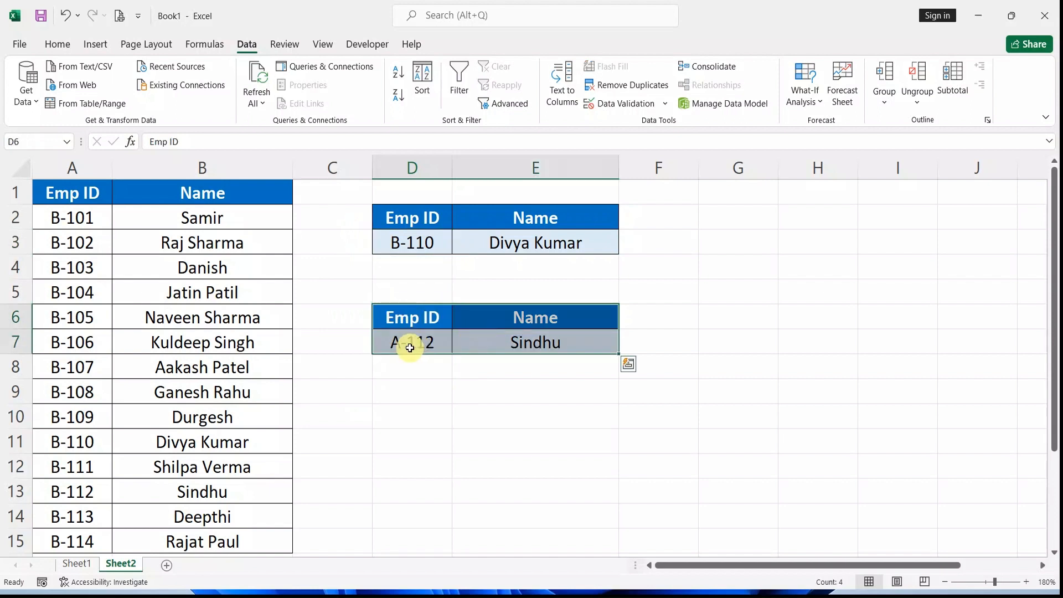
left_click(410, 348)
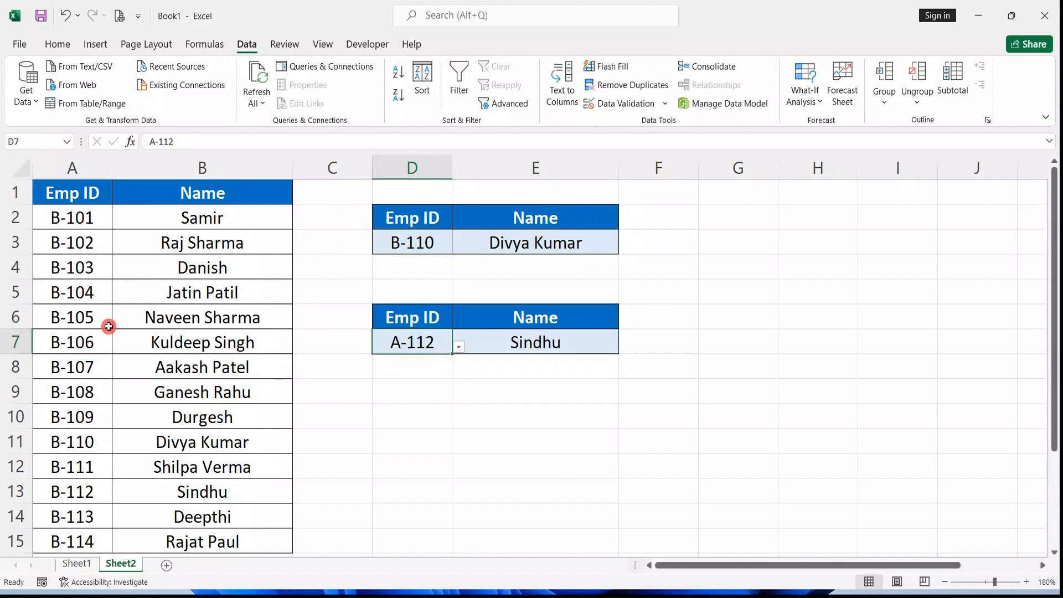
left_click_drag(71, 217, 78, 343)
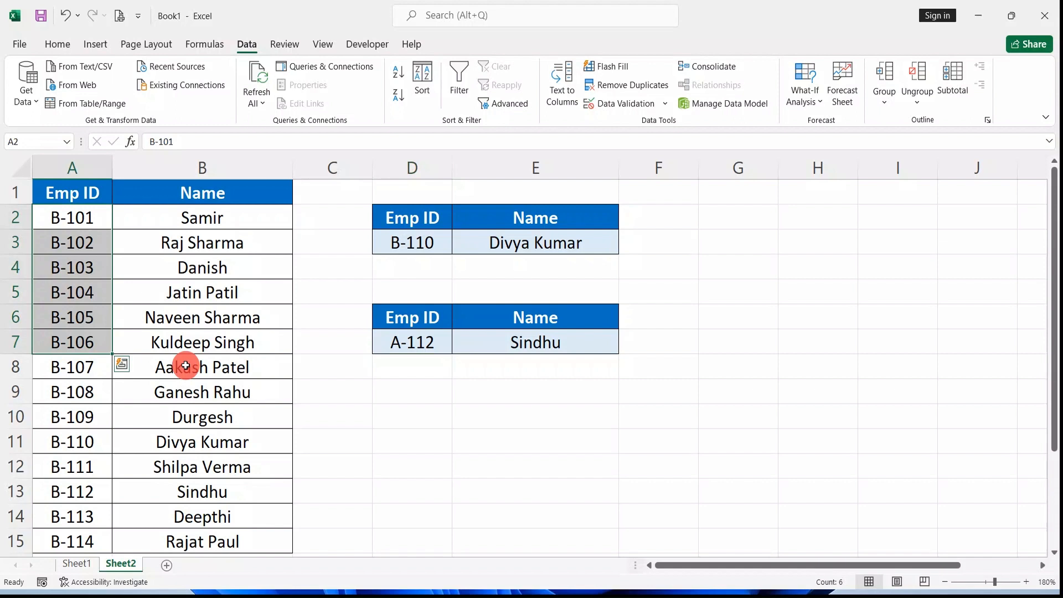
Test the lookup in Sheet2 by setting the Emp ID in D7 to A-112, A-108 and finally A-109.
left_click(449, 348)
left_click(457, 347)
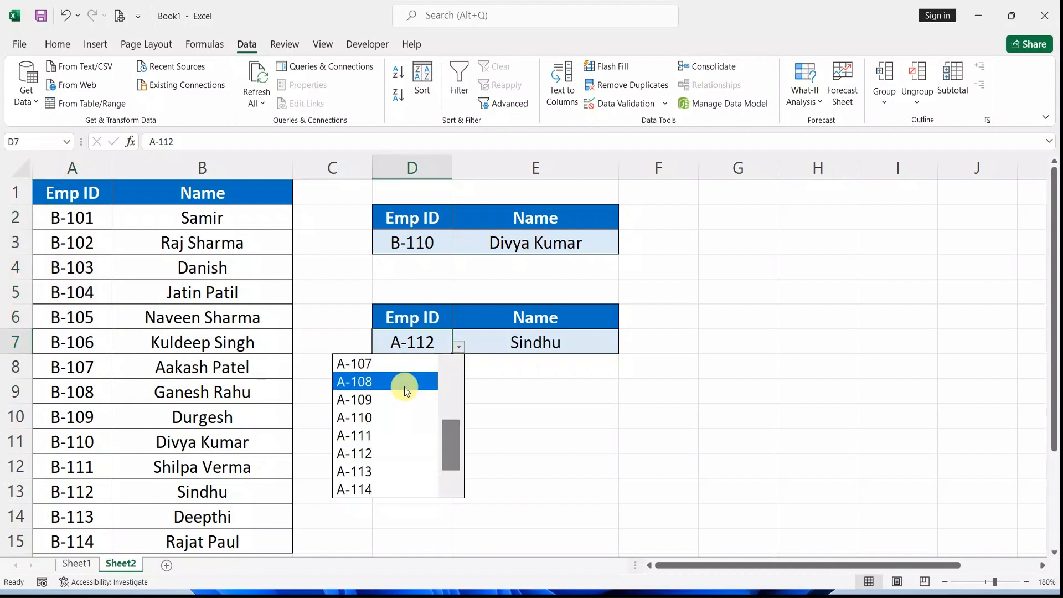
left_click(393, 452)
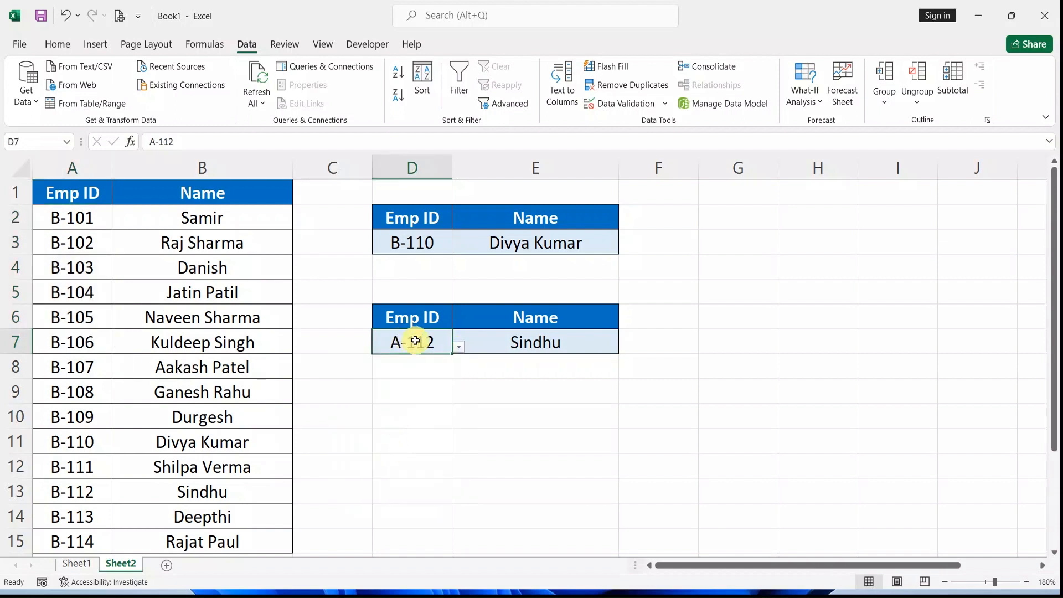
left_click(458, 346)
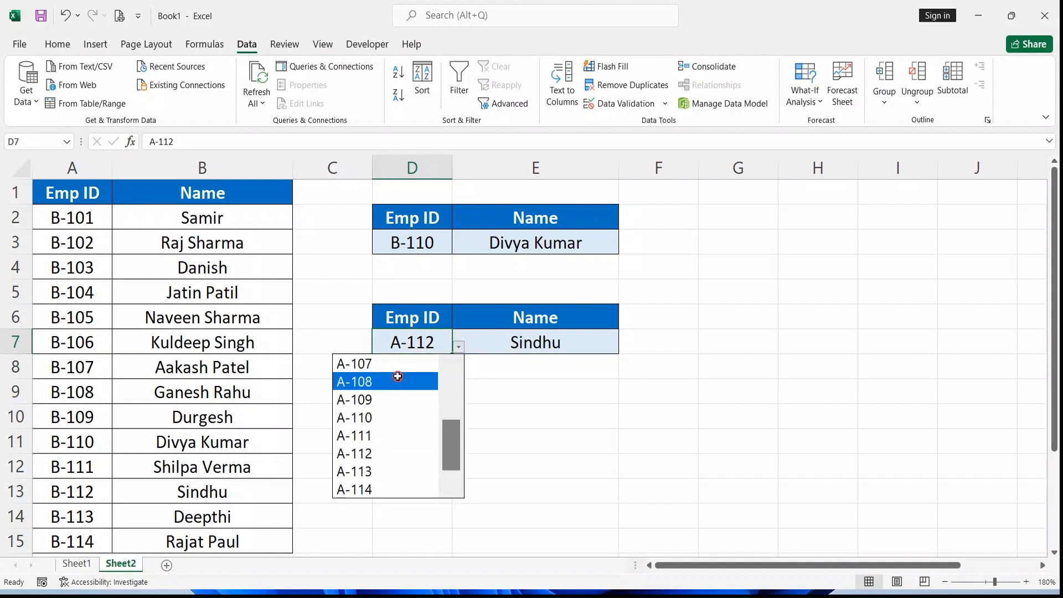
left_click(398, 381)
left_click(452, 348)
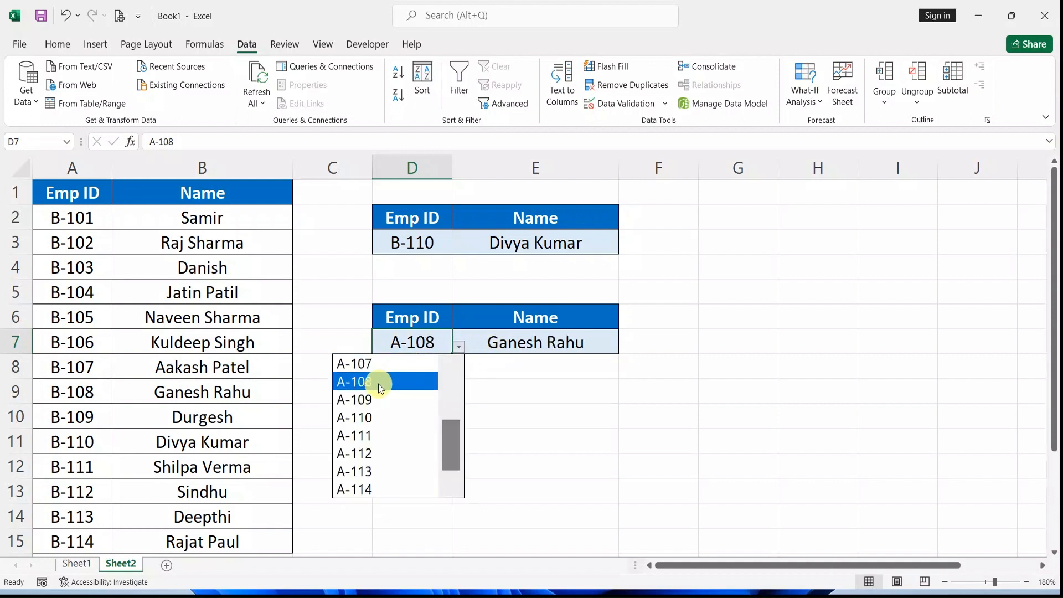
left_click(376, 397)
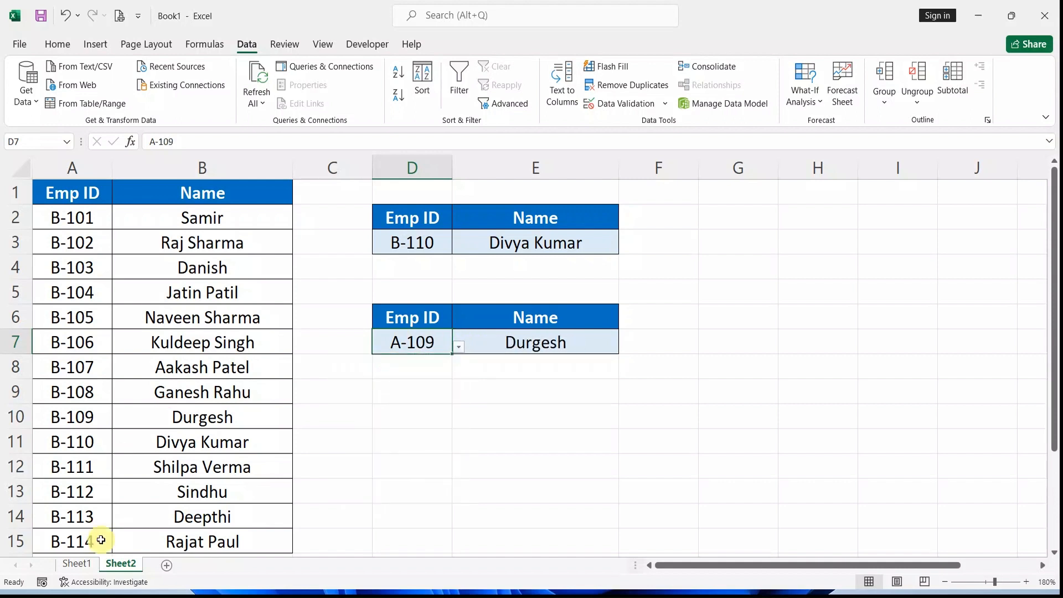
Return to Sheet1 and compare the numeric Emp IDs in A2:A7 with the number and text samples in G3 and G2.
left_click(78, 564)
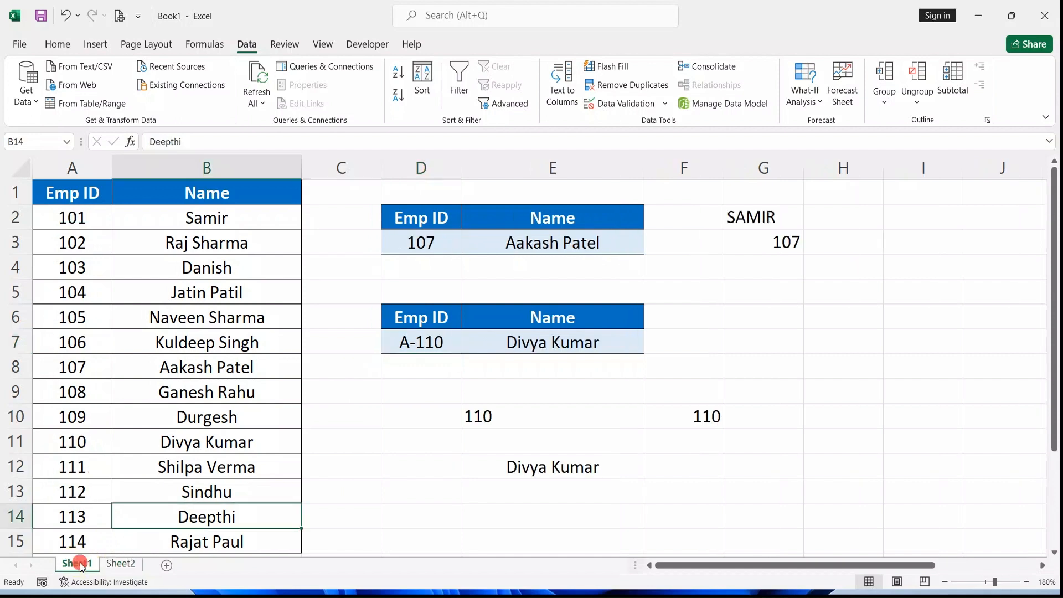
left_click_drag(90, 227, 79, 353)
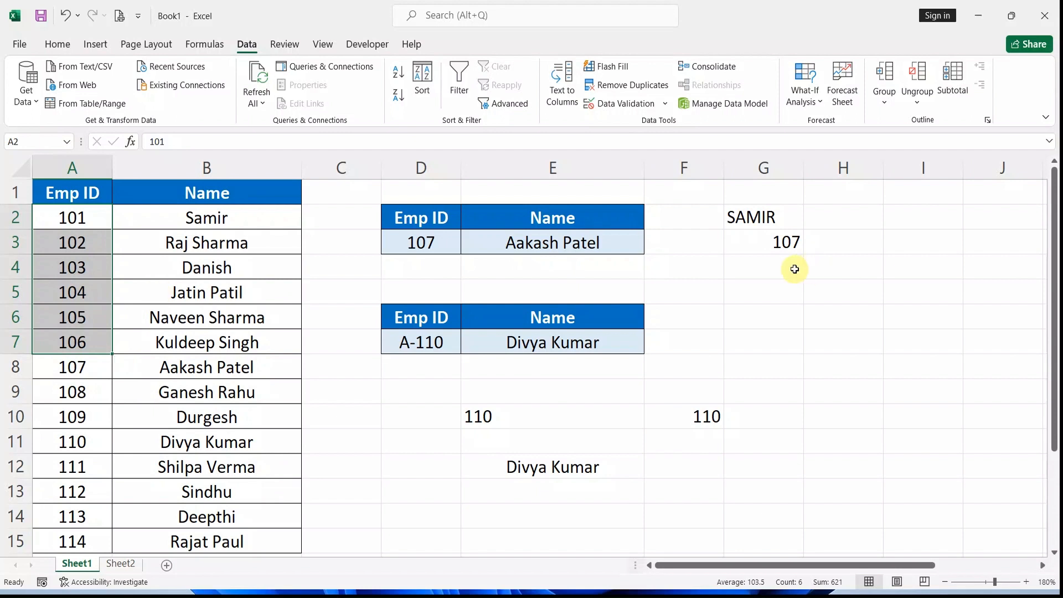
left_click(781, 242)
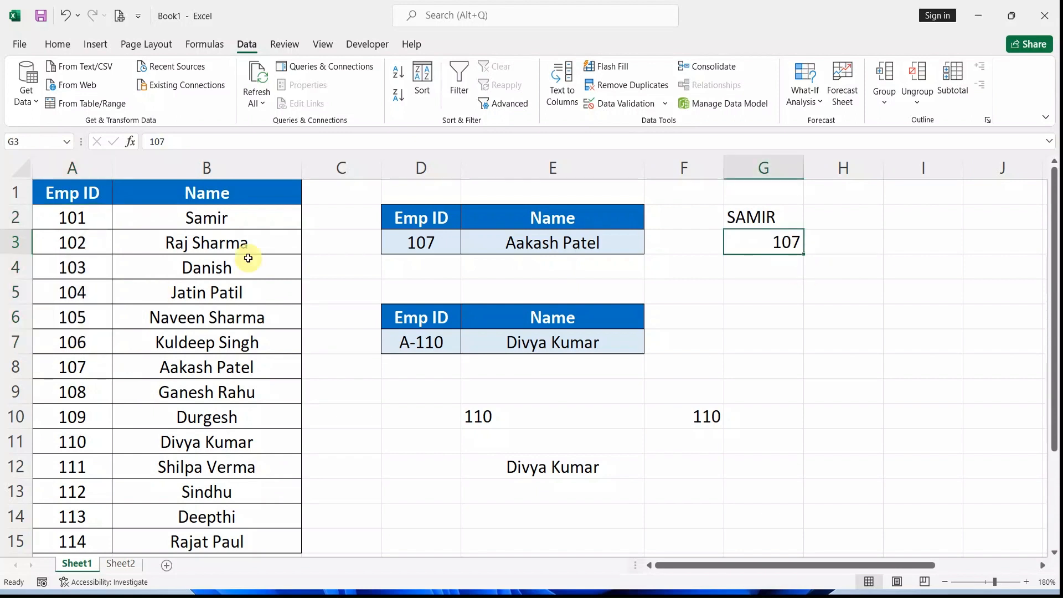
left_click(771, 220)
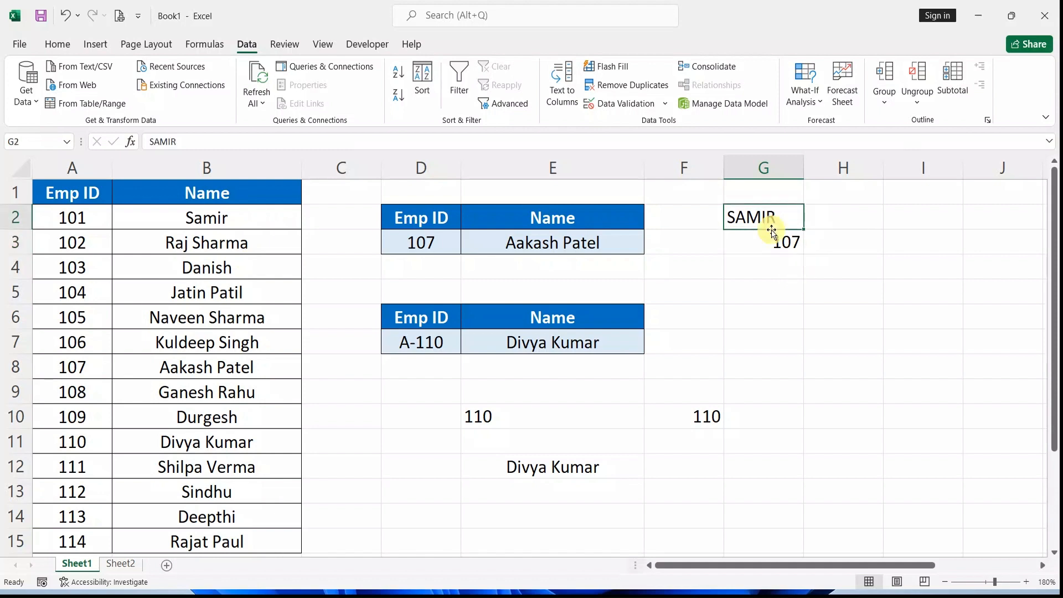
left_click(120, 563)
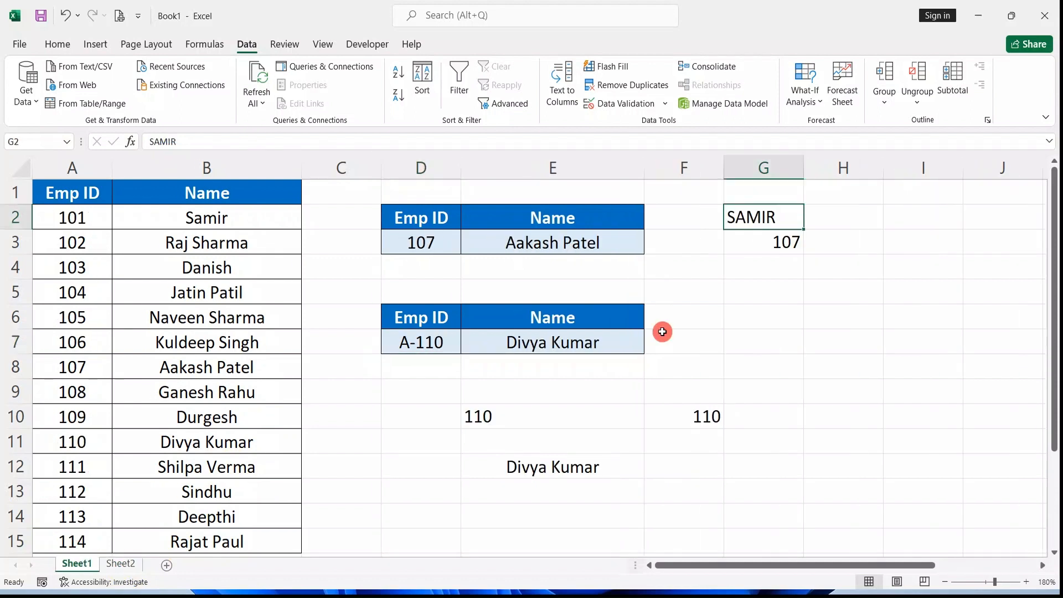
Enter the sample ID B-107 in G4 of Sheet1.
left_click(751, 272)
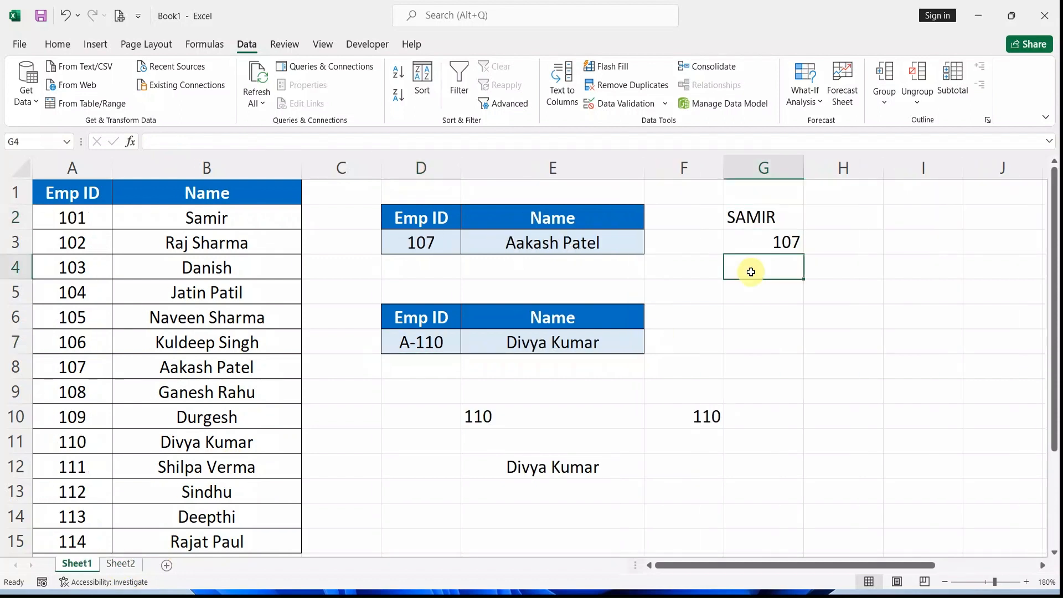
type("B-")
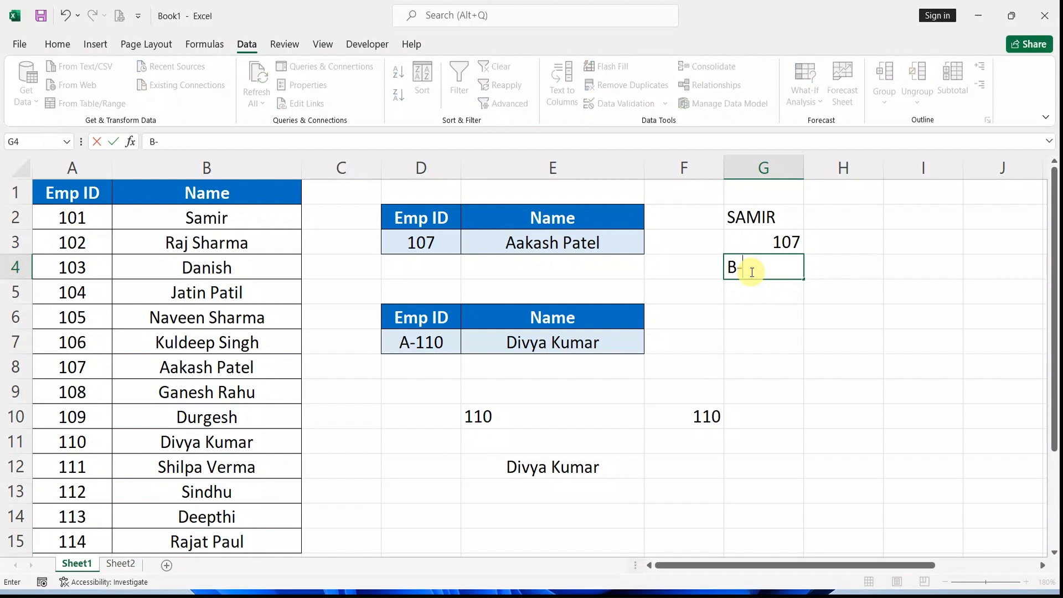
type("107")
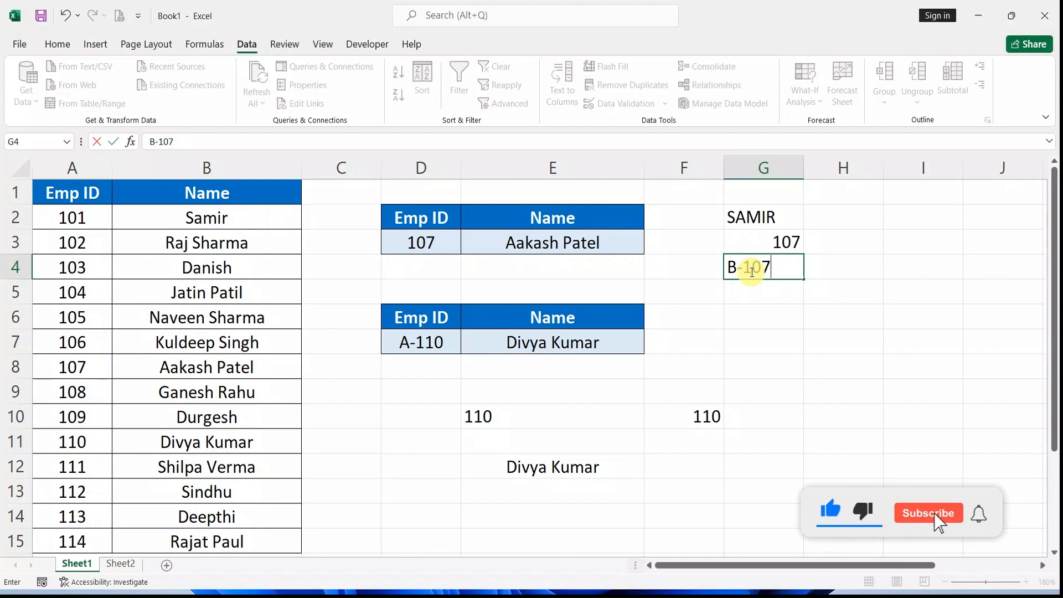
key("Return")
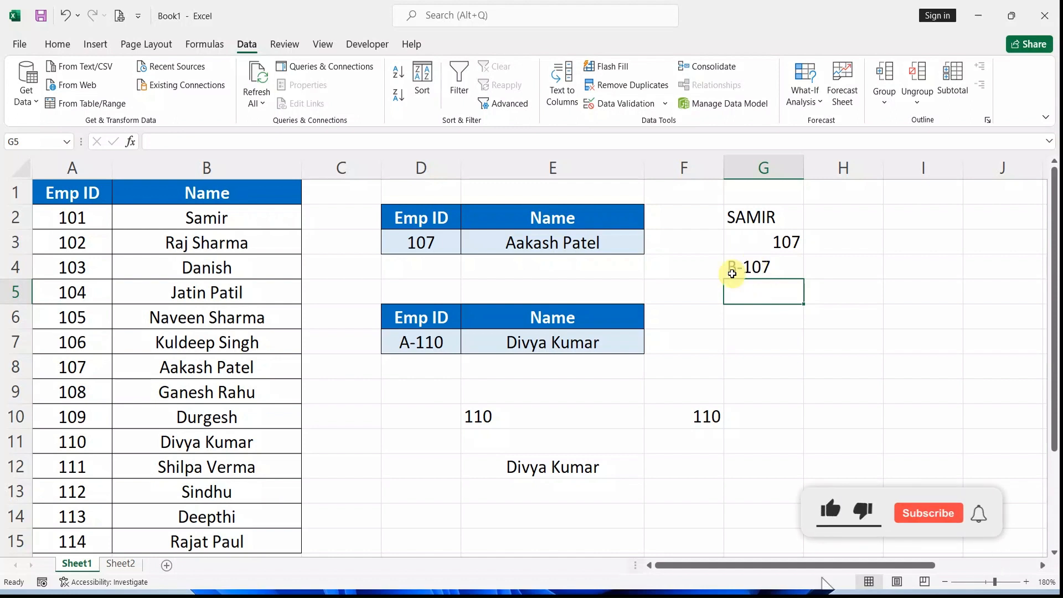
Review the sample in G4 and the SUBSTITUTE and VALUE formulas in E10 and F10, and go back to Sheet2.
left_click(749, 265)
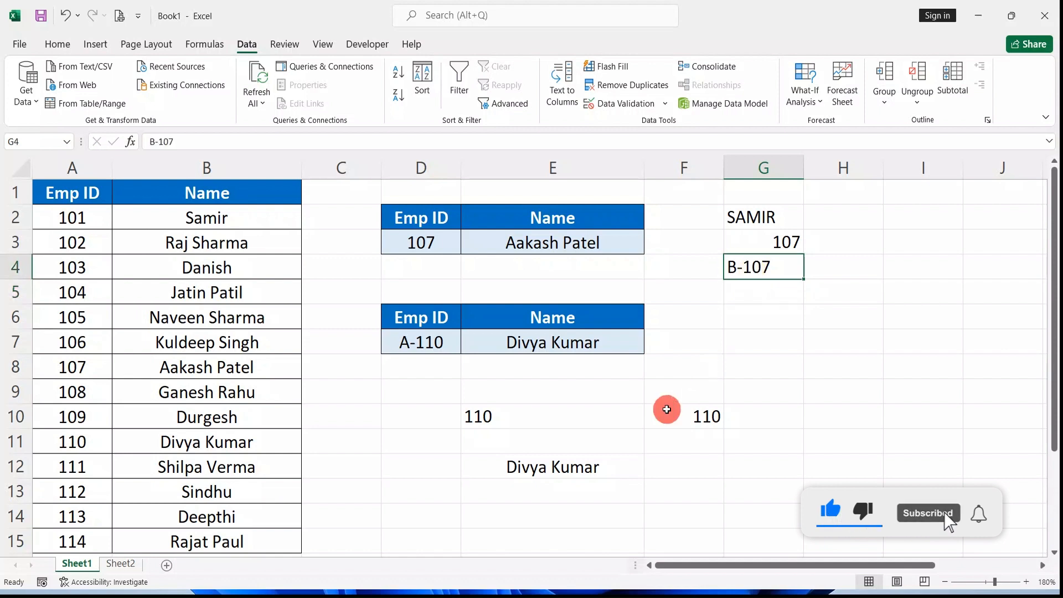
left_click(481, 417)
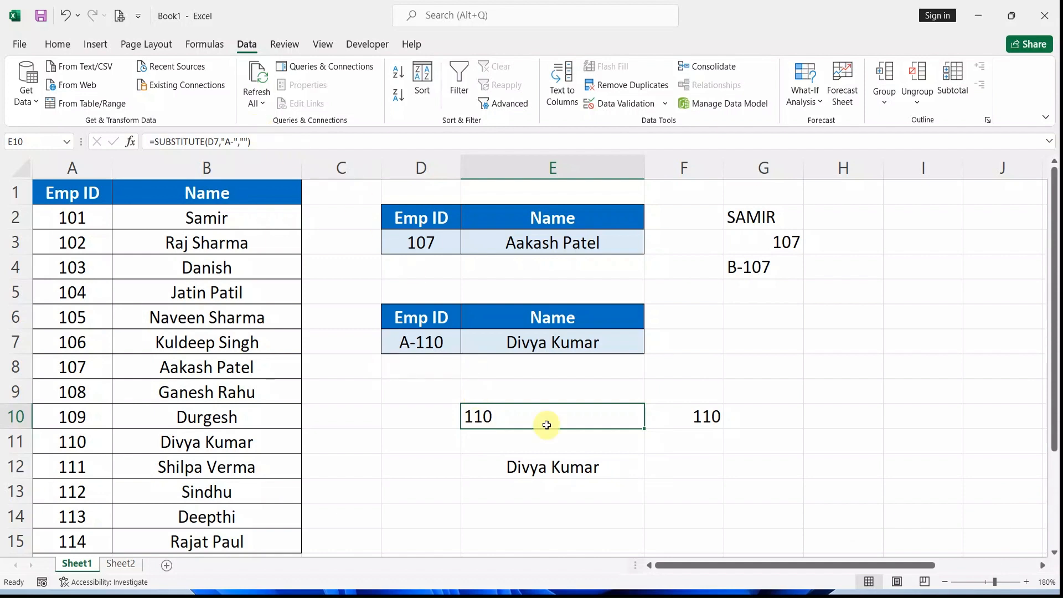
left_click(685, 417)
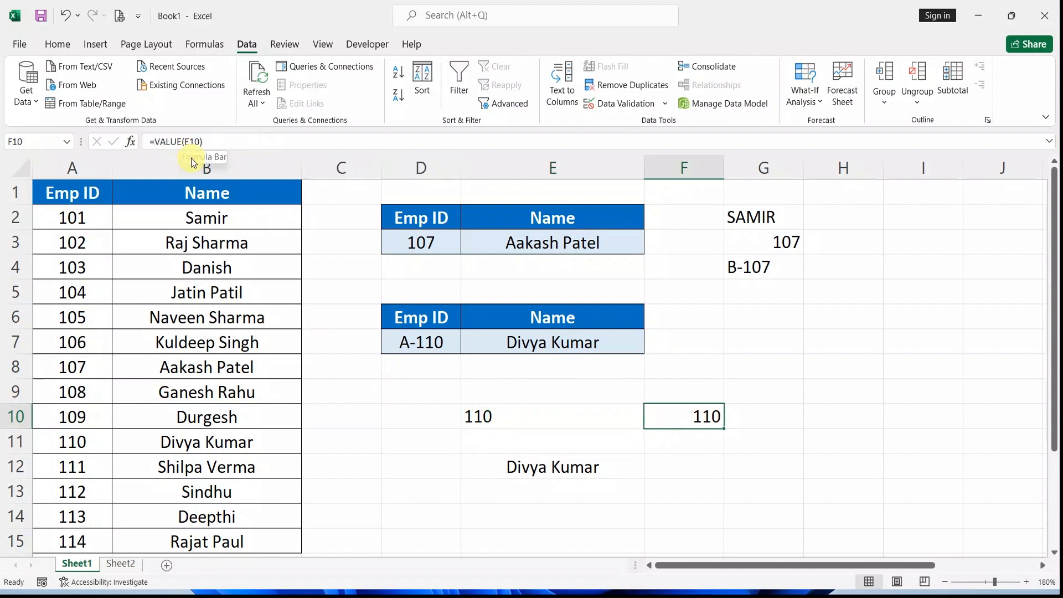
left_click(126, 564)
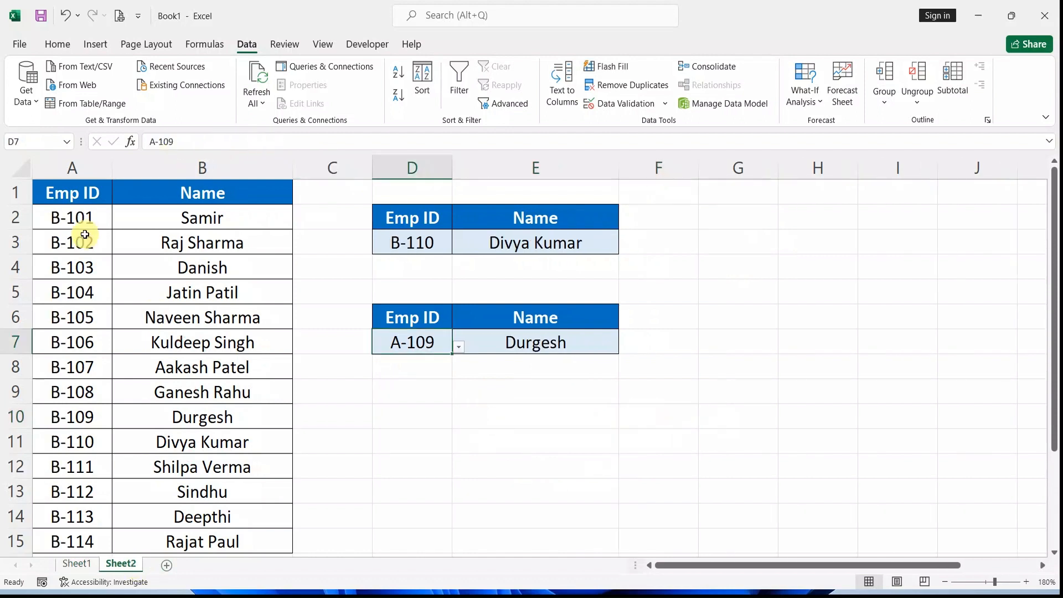
Compare the Emp IDs in A2:A10 with the lookup IDs in D7 and D3.
left_click_drag(83, 223, 72, 418)
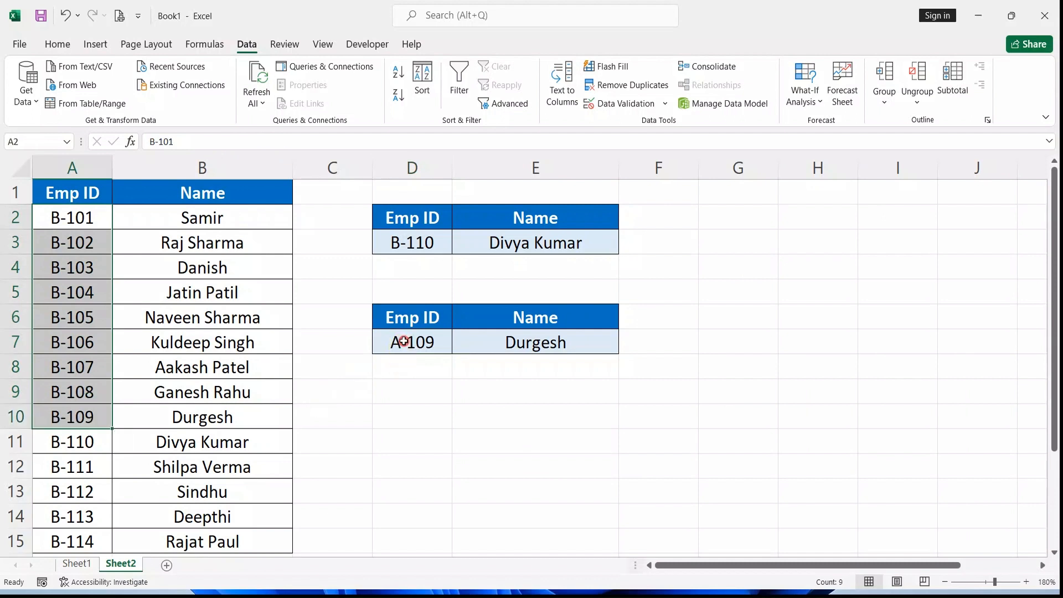
left_click(395, 342)
left_click(409, 242)
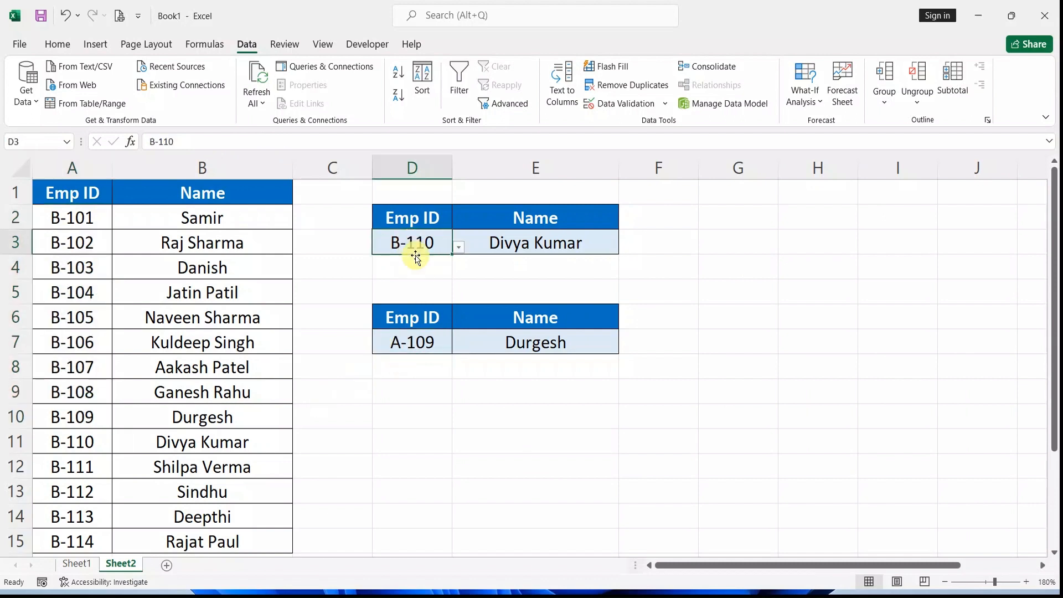
Clear the name formula in E7 and begin a new VLOOKUP with a nested SUBSTITUTE as its lookup value.
left_click(487, 341)
key("Delete")
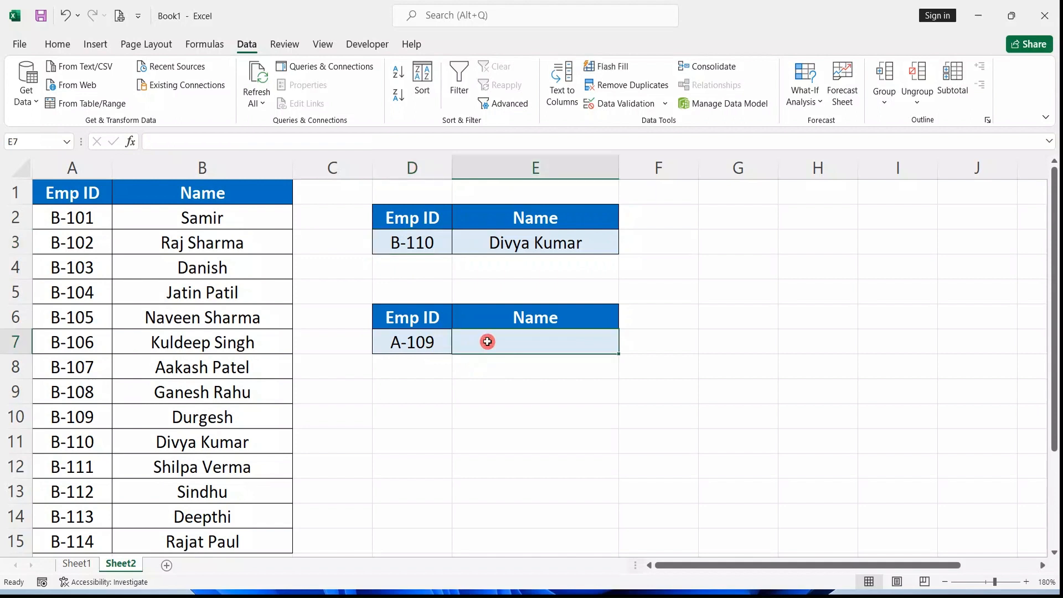
type("=")
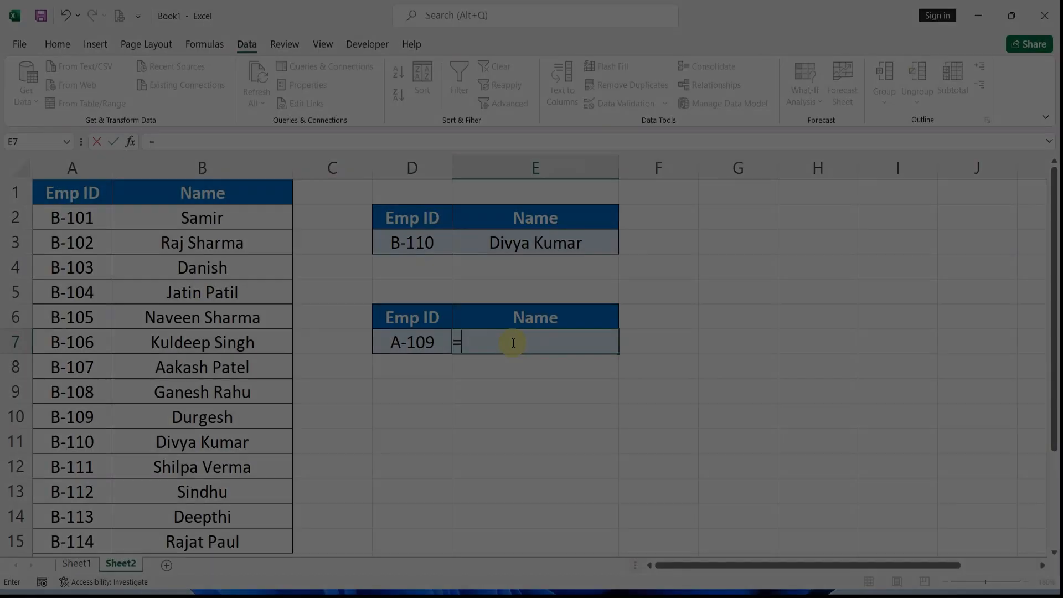
type("VLOOKUP(")
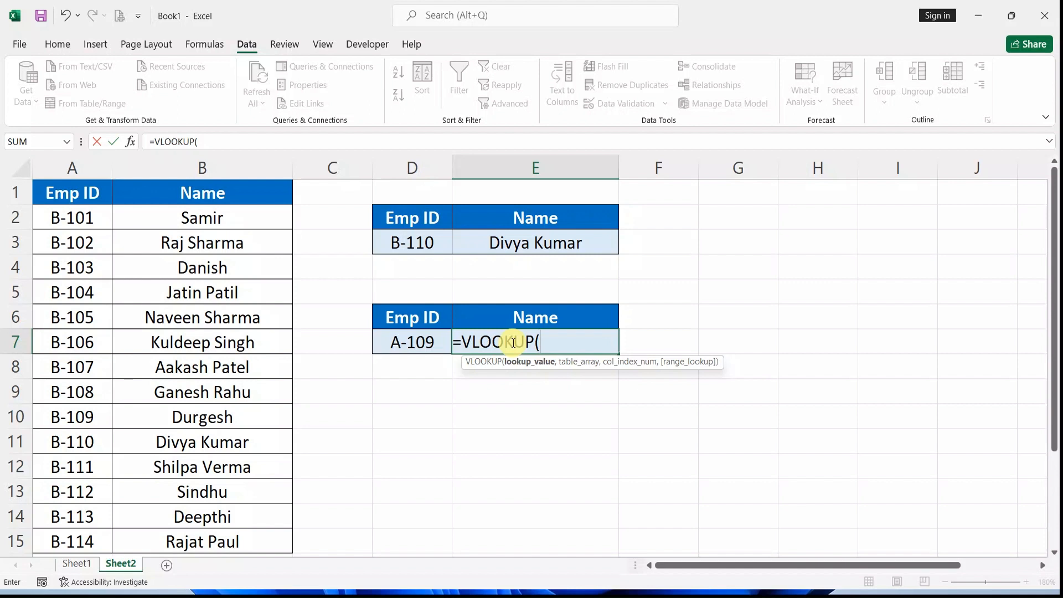
type("SUB")
key("Tab")
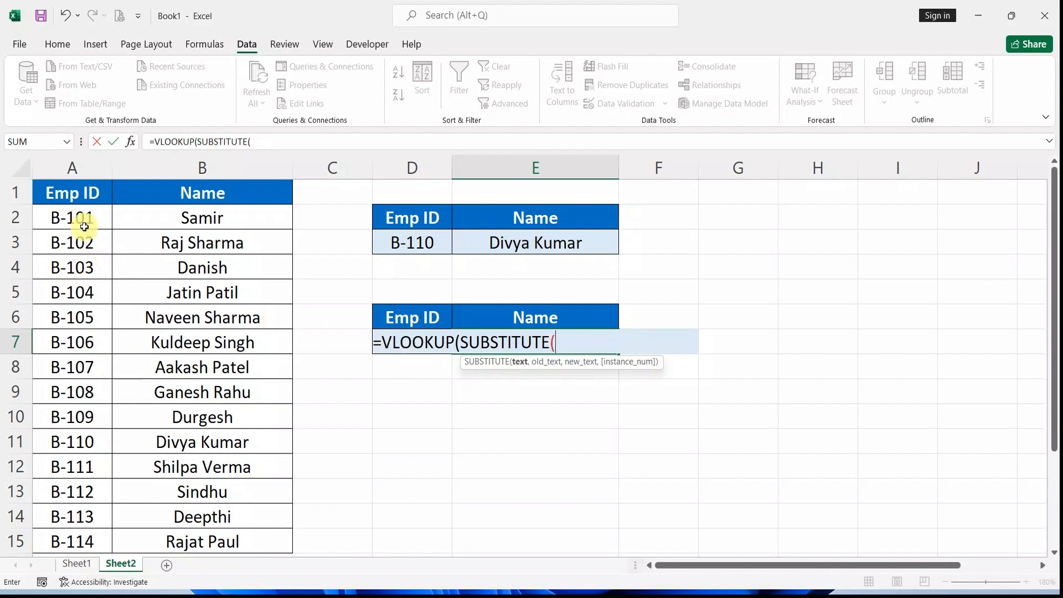
Complete the nested SUBSTITUTE in E7 so it replaces "A-" with "B-" in the ID from D7.
left_click(399, 363)
key("Up")
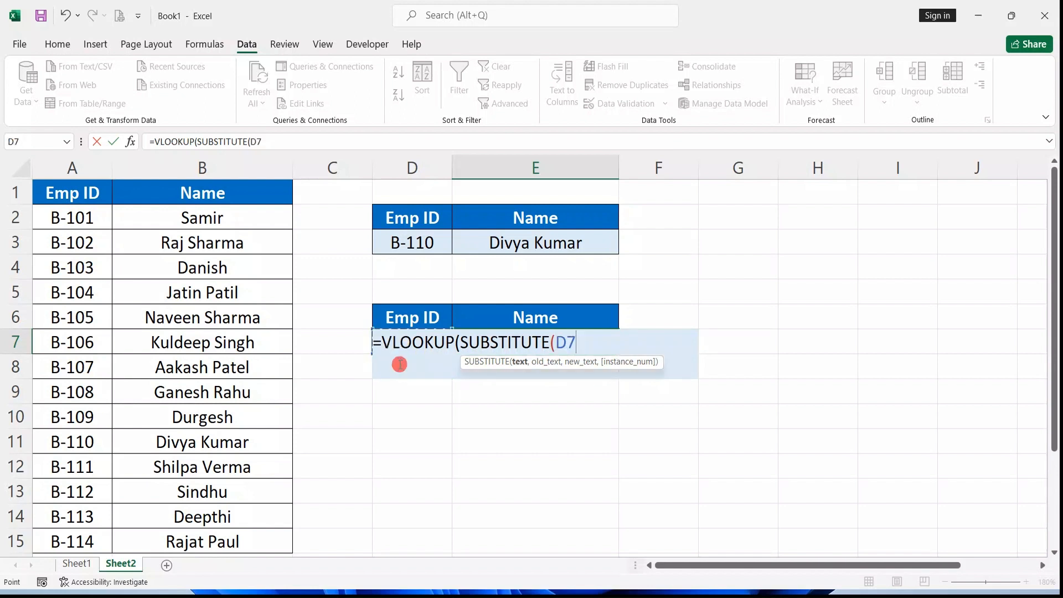
type(",")
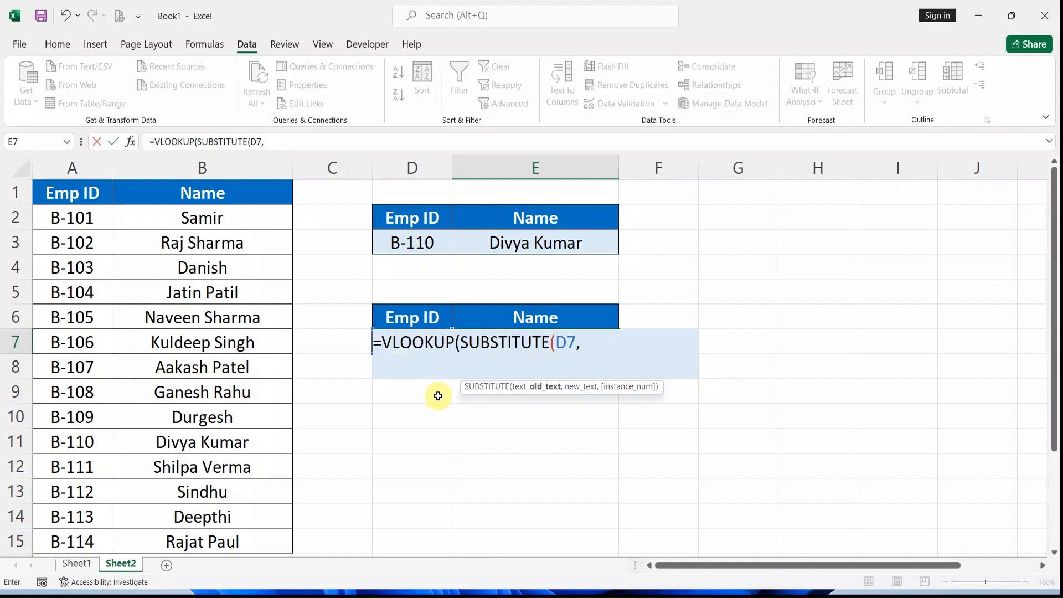
type("\"A-\"")
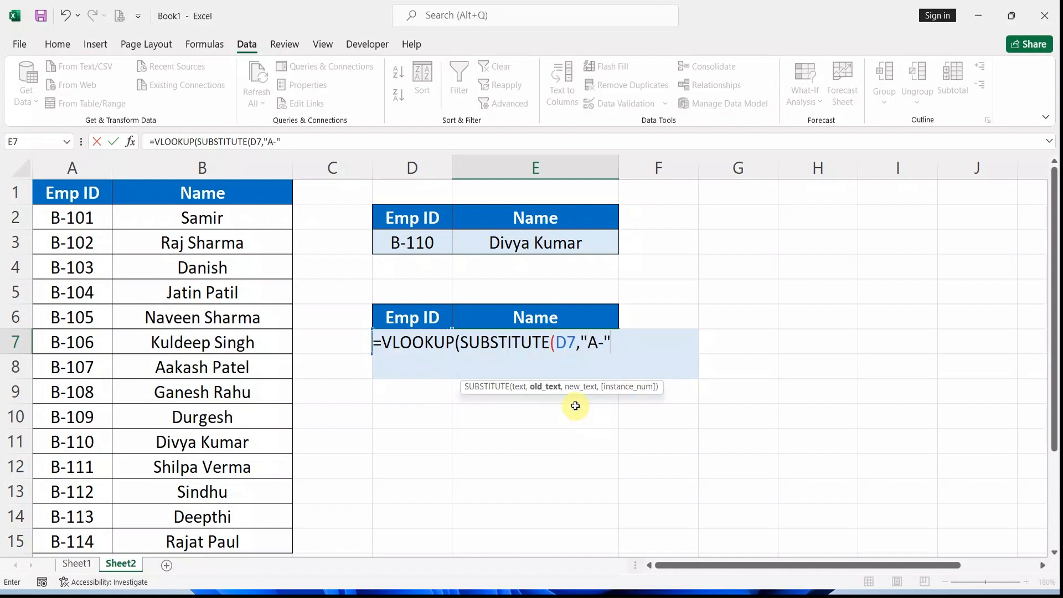
type(",")
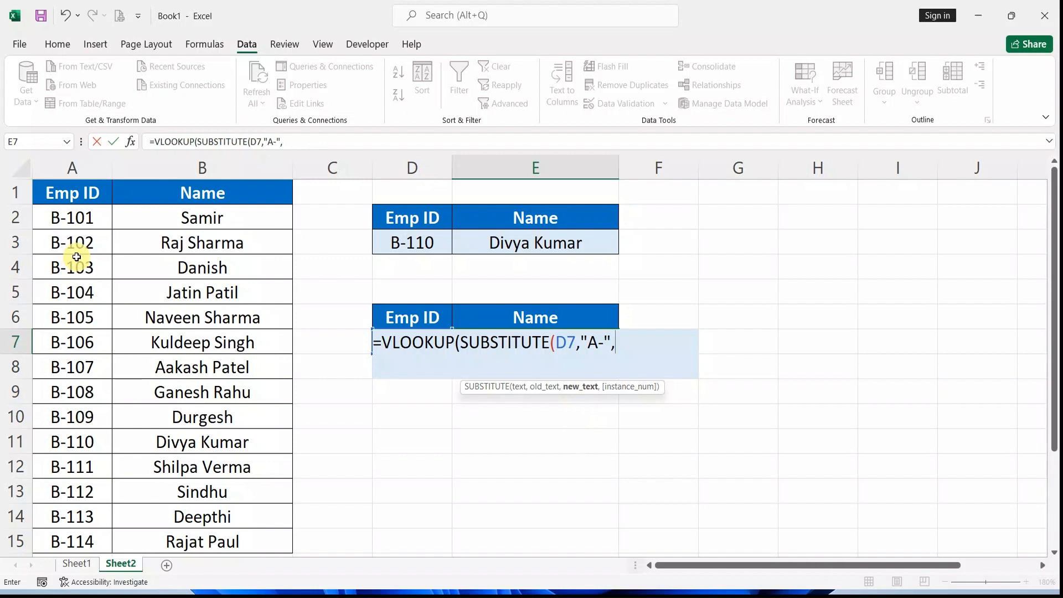
type("B")
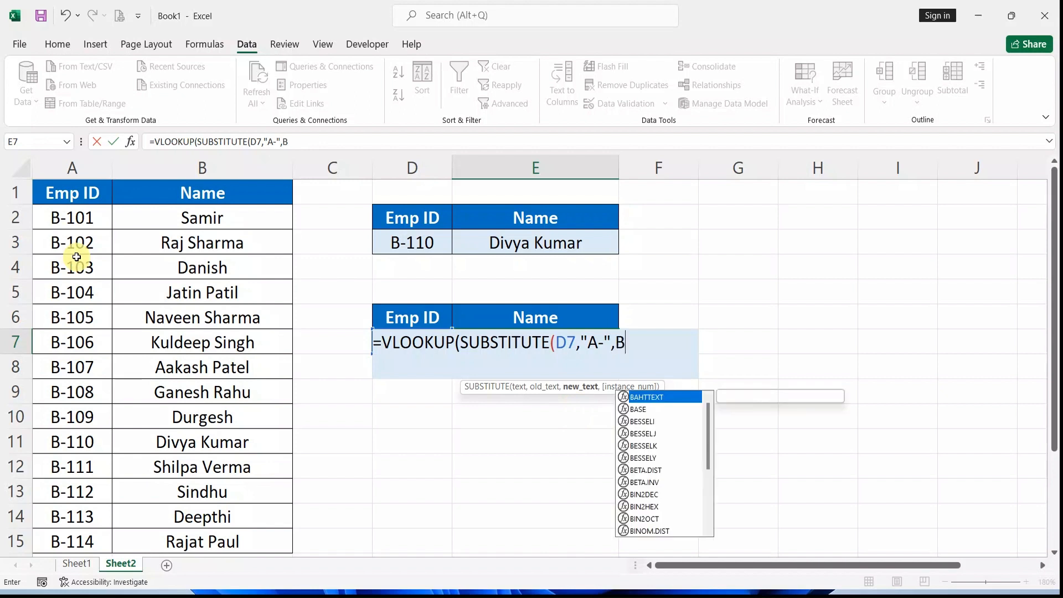
type("-")
key("BackSpace")
key("BackSpace")
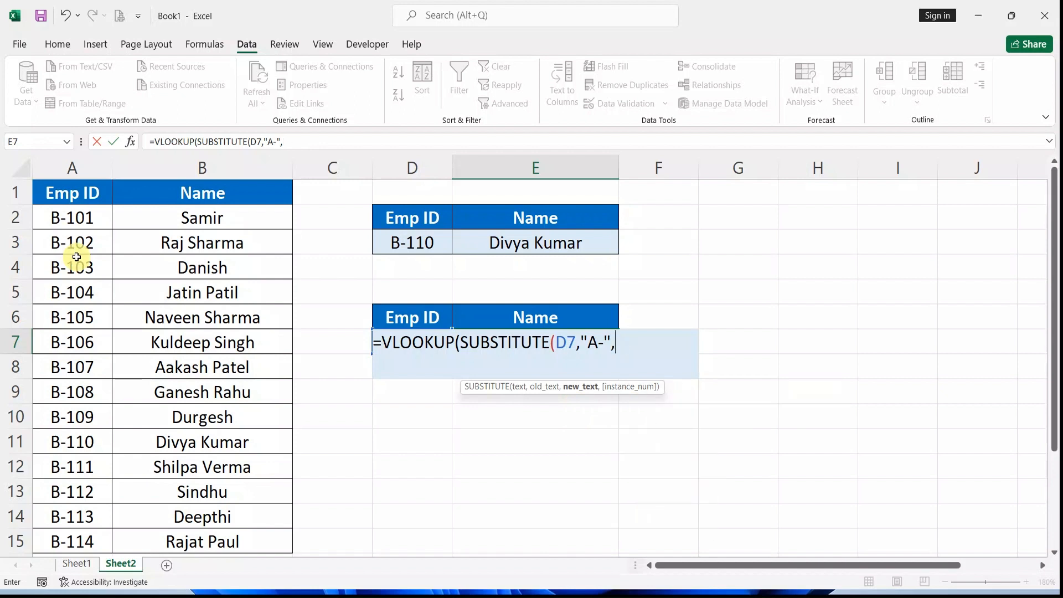
type("\",\"B-\")")
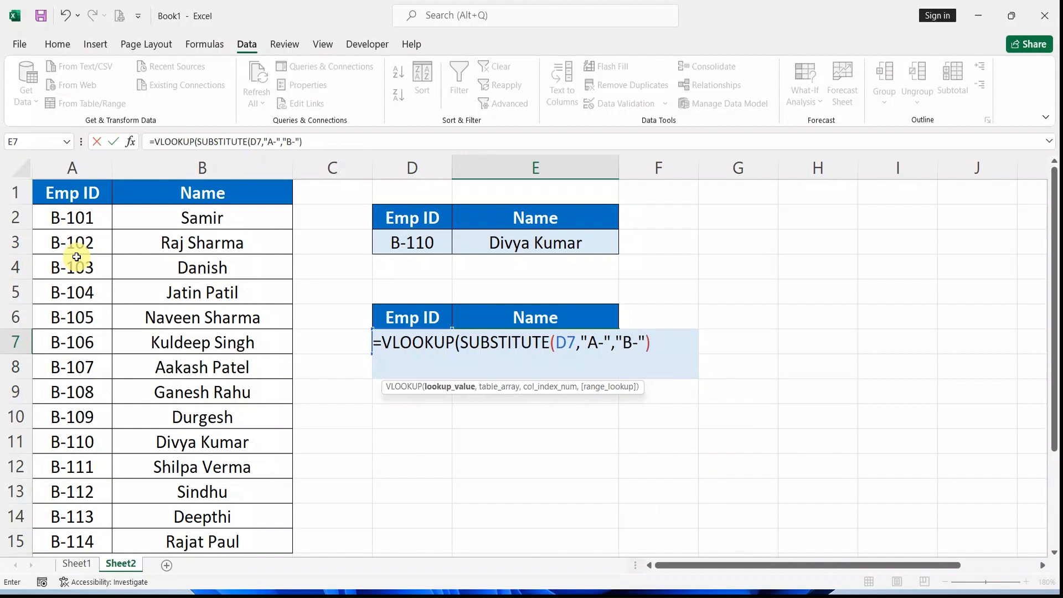
Finish the VLOOKUP in E7 with the absolute table range $A$2:$B$15, column index 2 and exact match 0.
type(",")
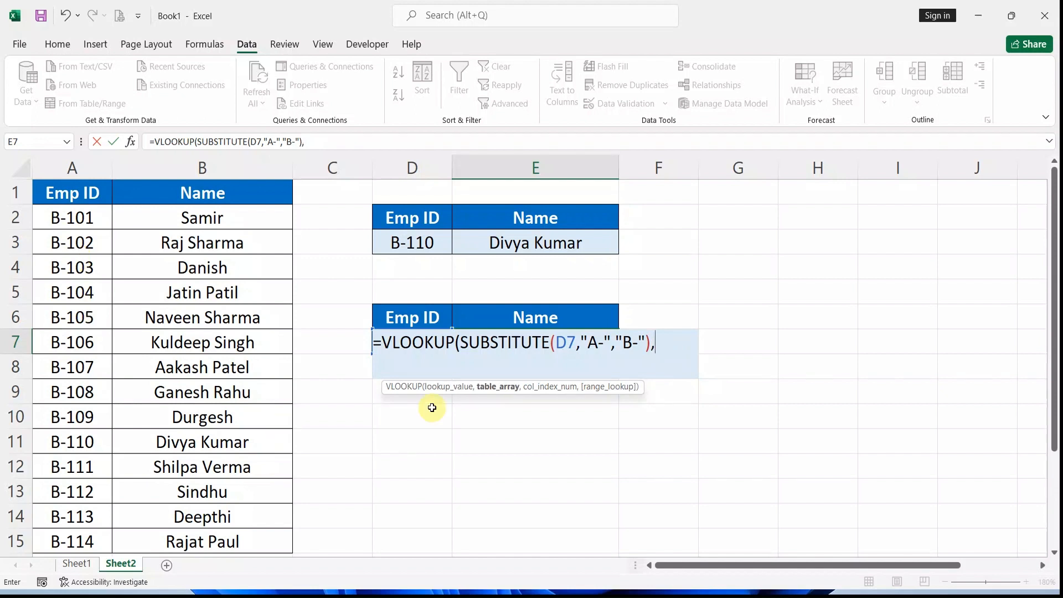
left_click(90, 218)
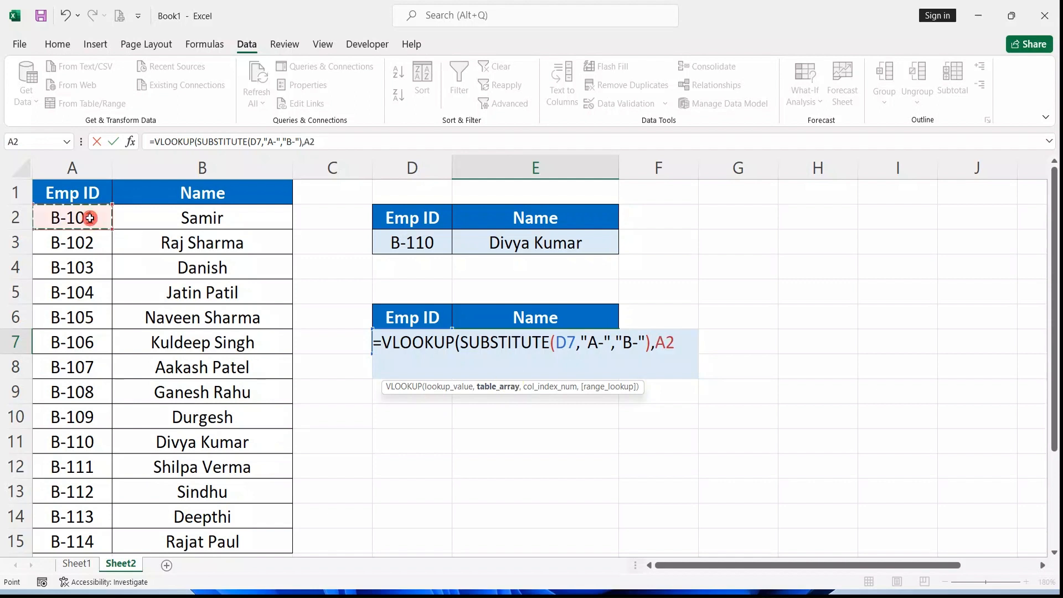
key("shift+Right")
key("ctrl+shift+Down")
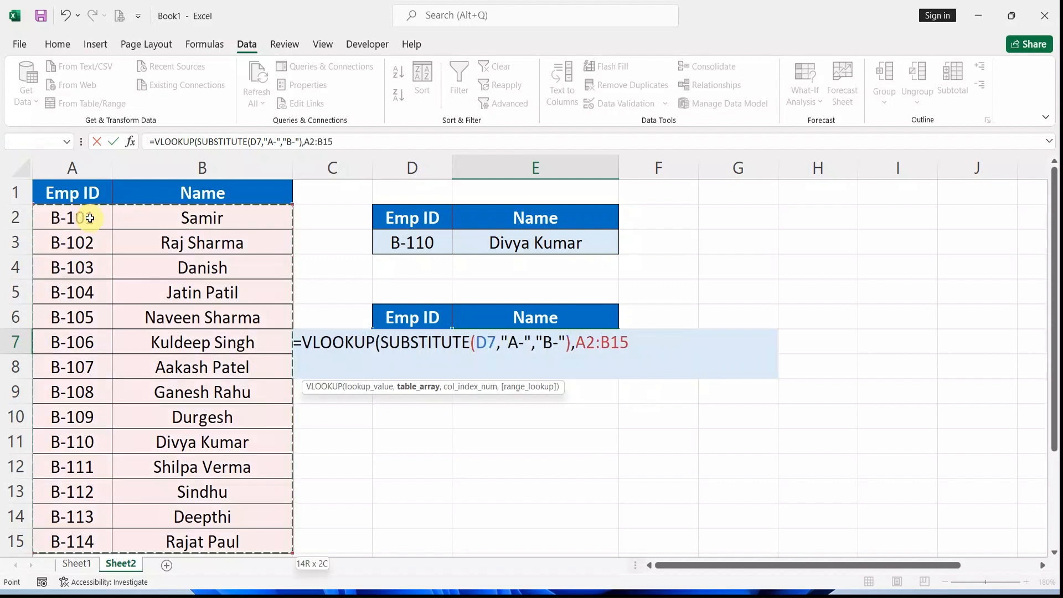
key("F4")
type(",")
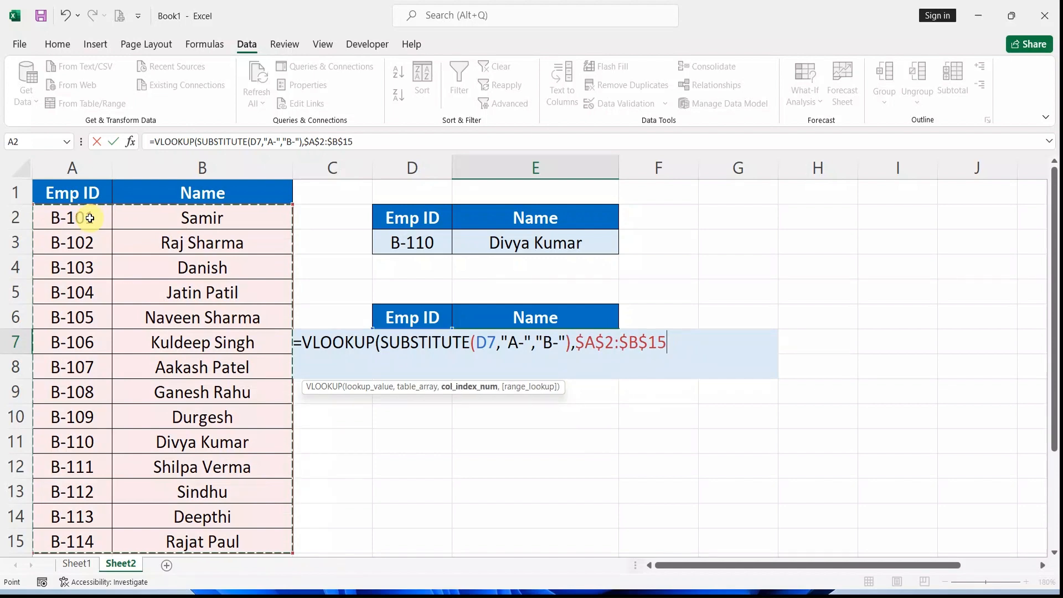
type("2")
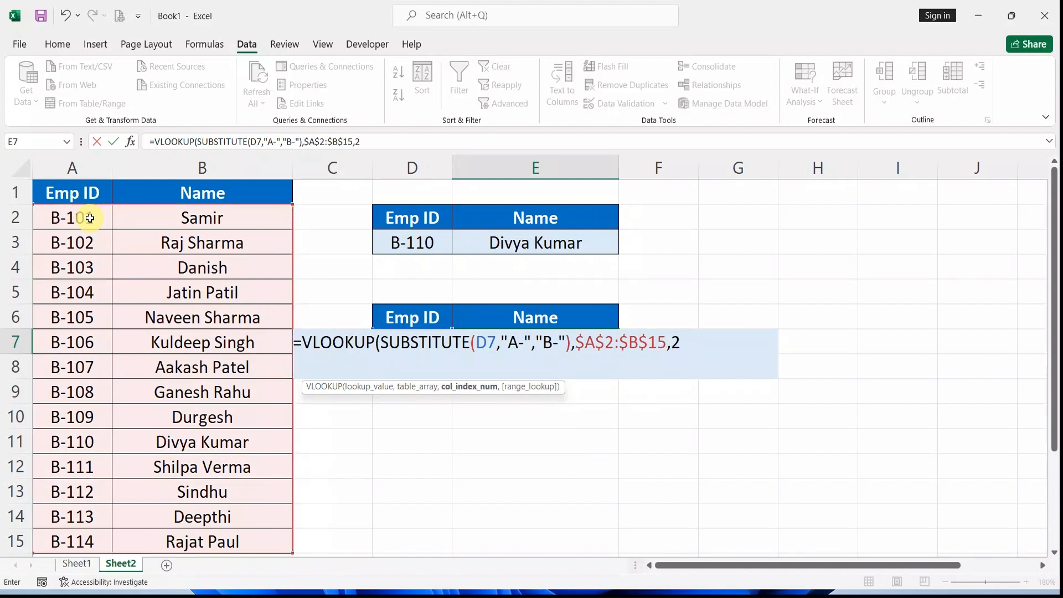
type(",0")
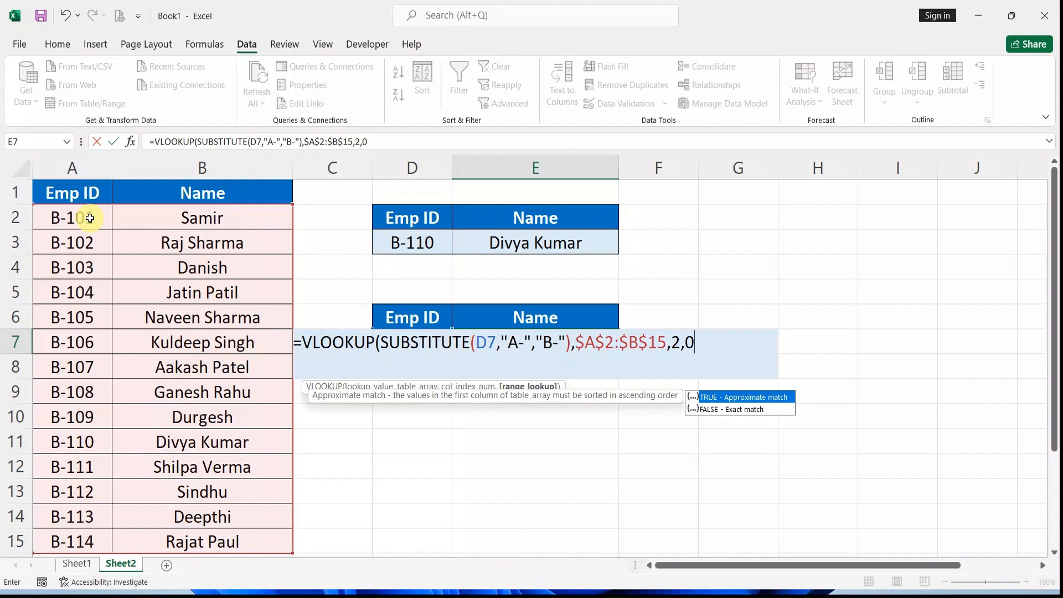
type(")")
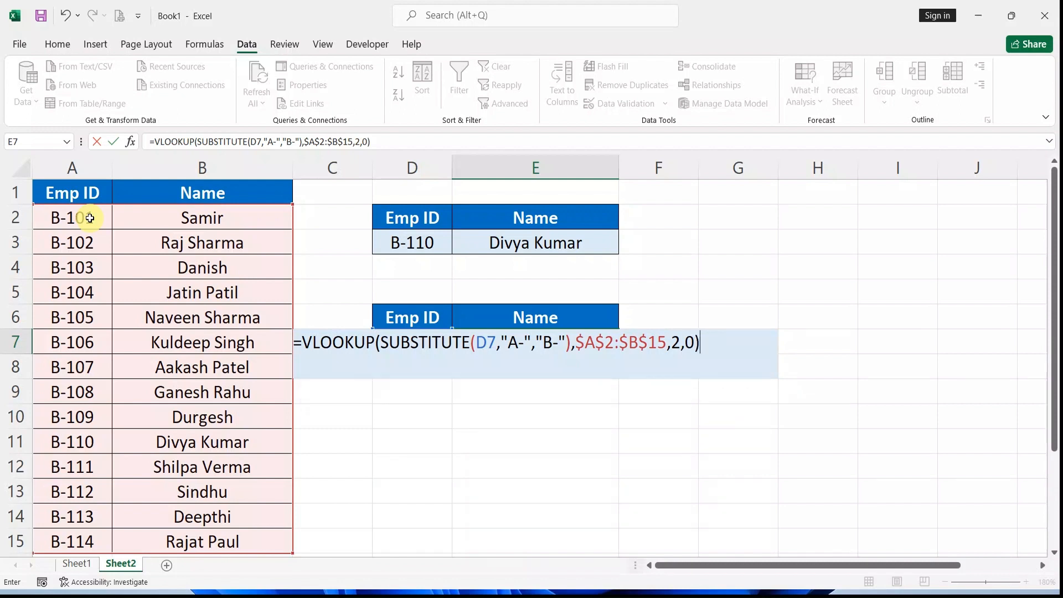
key("Return")
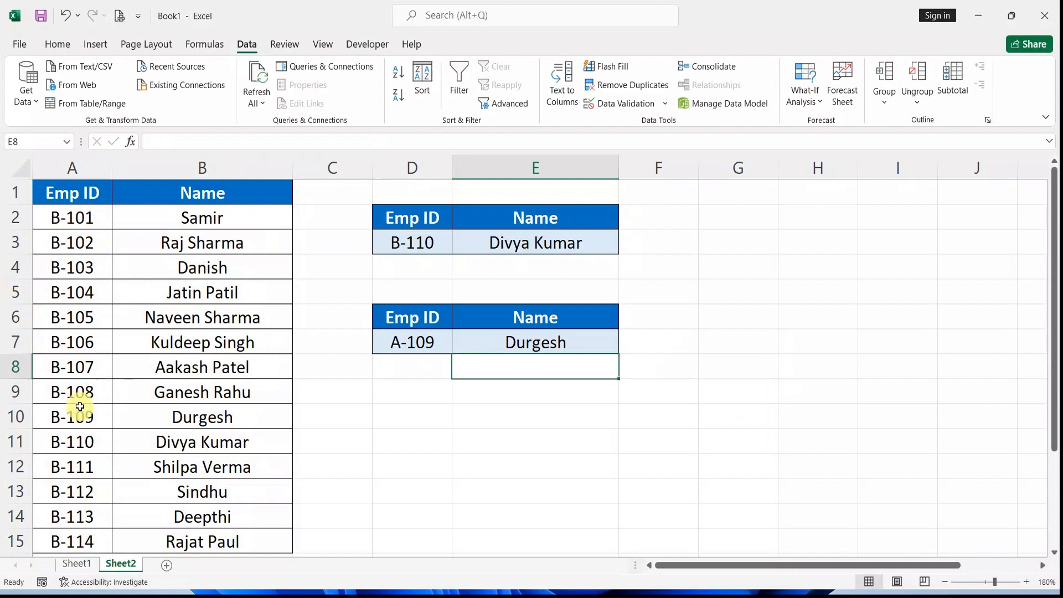
Check the A-109 result, then set the Emp ID in D7 to A-110 and compare it with the B-110 row.
left_click_drag(78, 409, 161, 416)
left_click(391, 341)
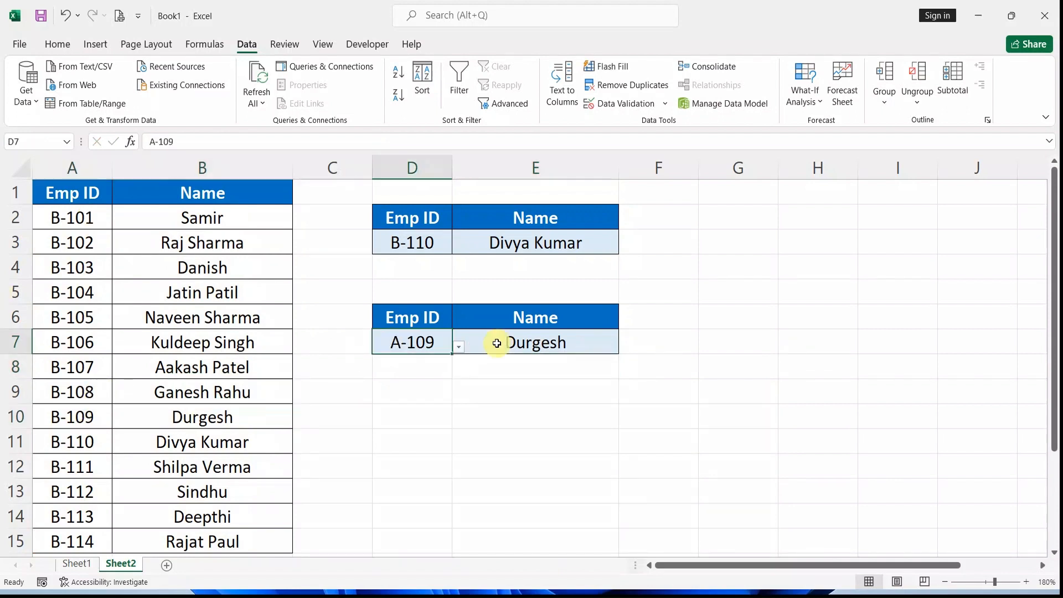
left_click(458, 347)
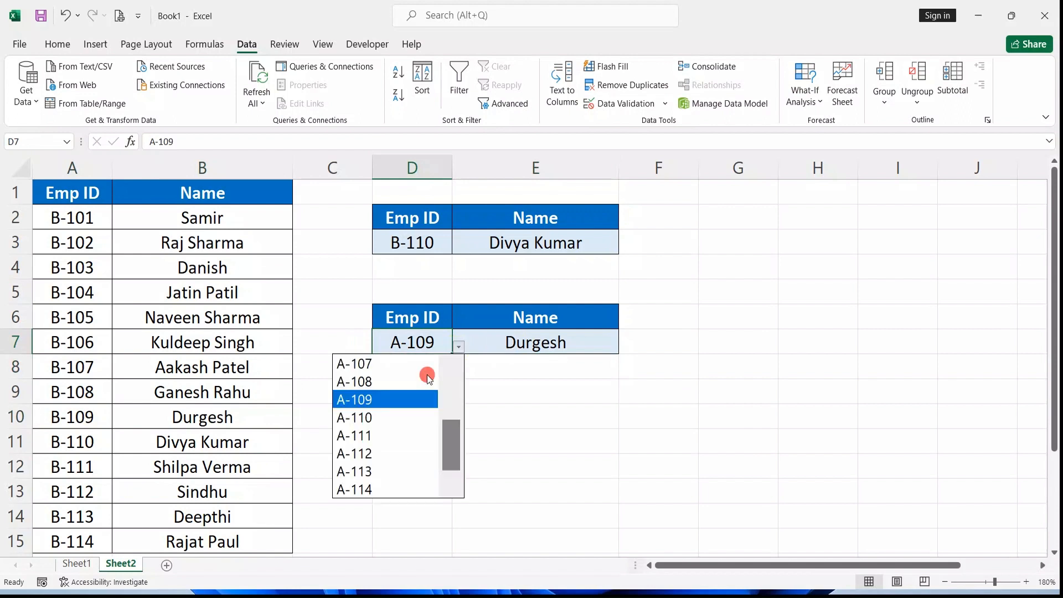
left_click(381, 419)
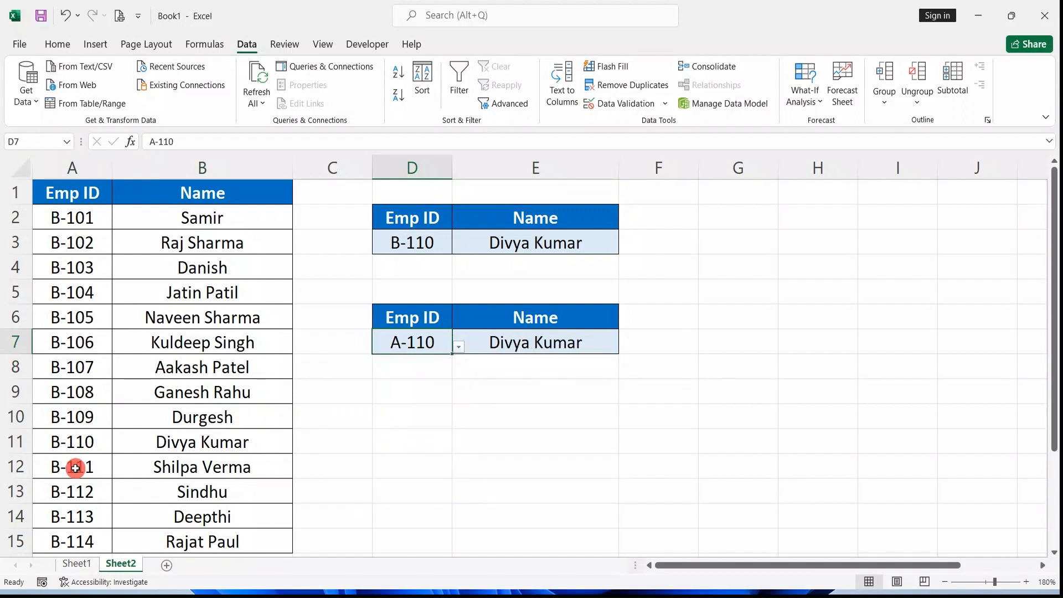
left_click_drag(75, 444, 142, 441)
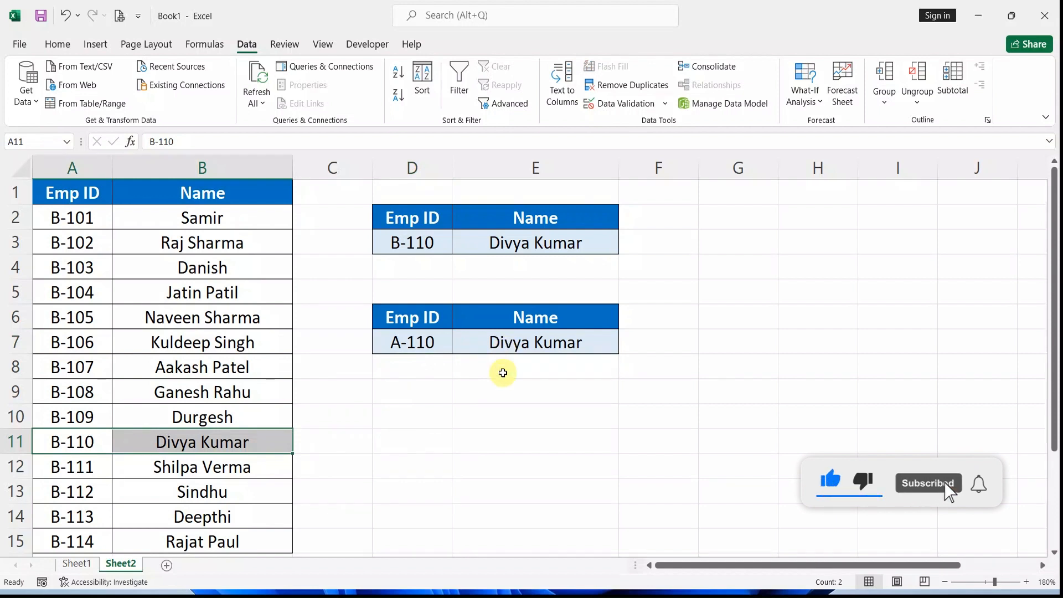
Set the Emp ID in D7 to A-101 and compare the name in E7 with the B-101 row.
left_click(447, 352)
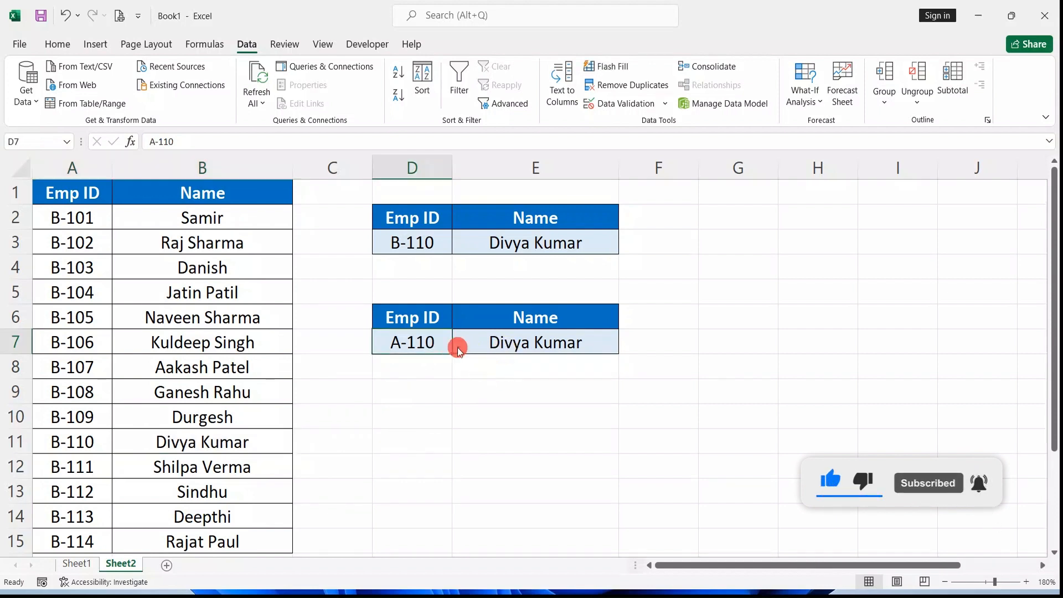
left_click(457, 347)
scroll(394, 363, "up", 2)
key("Escape")
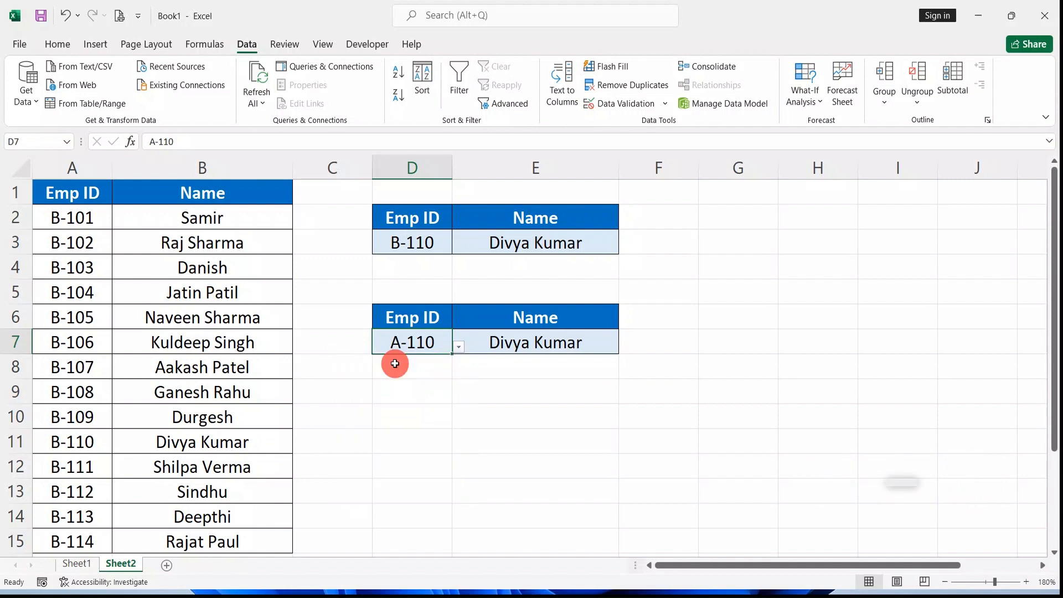
left_click(395, 363)
left_click_drag(78, 219, 222, 219)
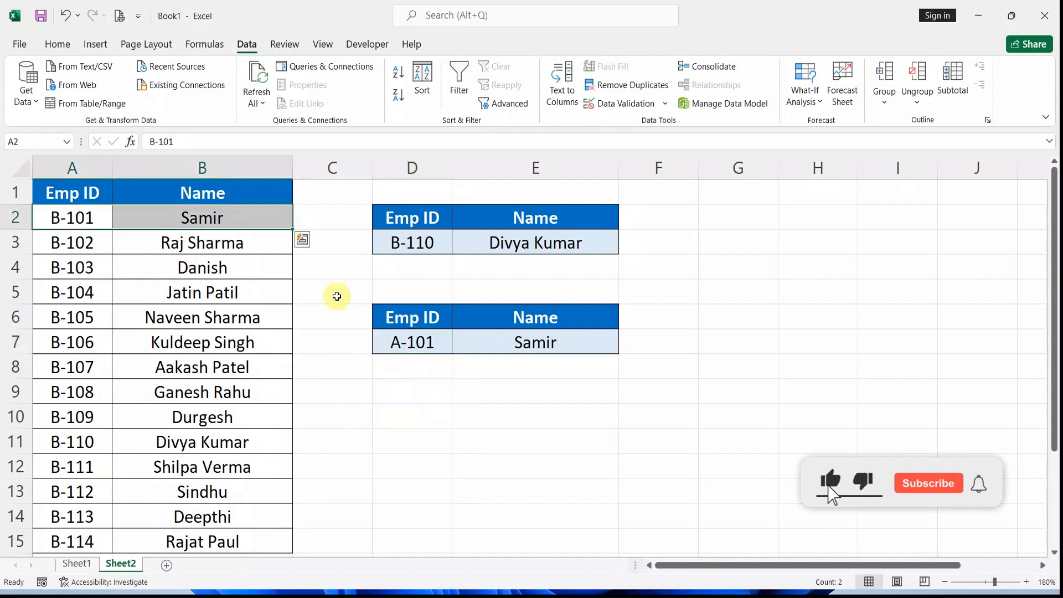
left_click_drag(398, 338, 486, 342)
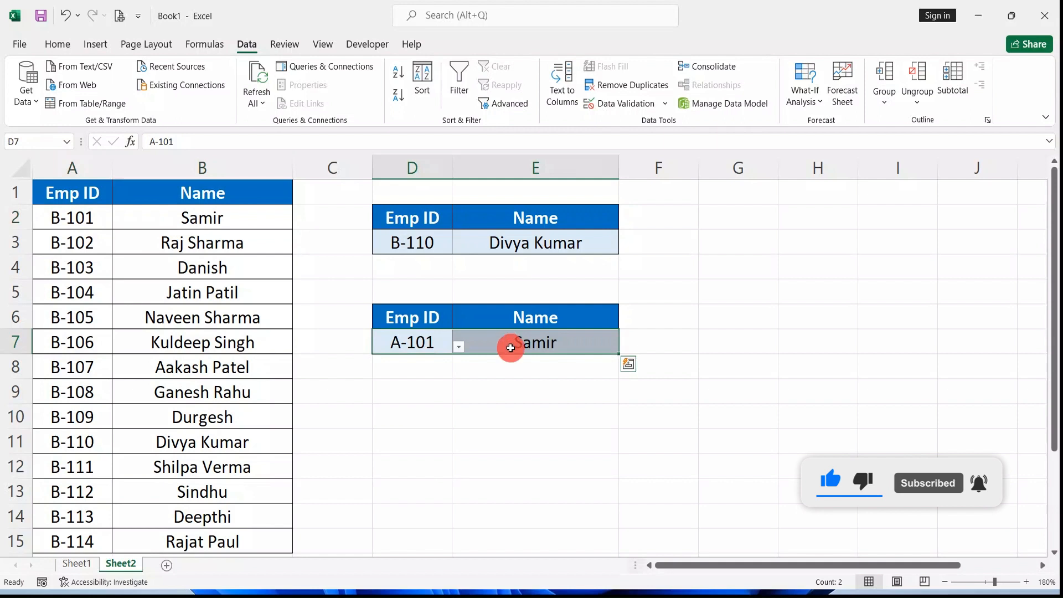
left_click(512, 374)
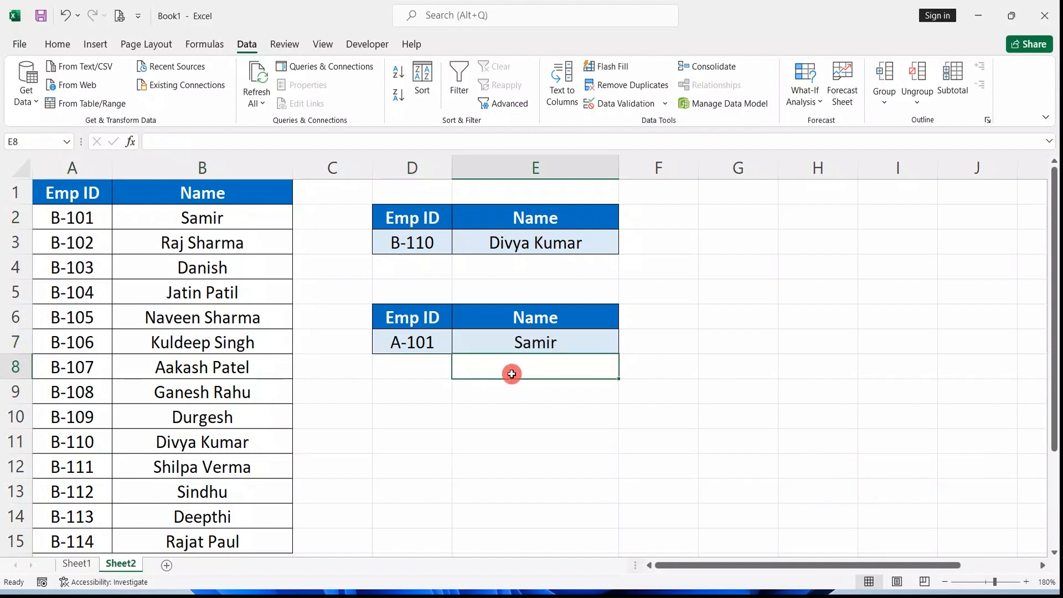